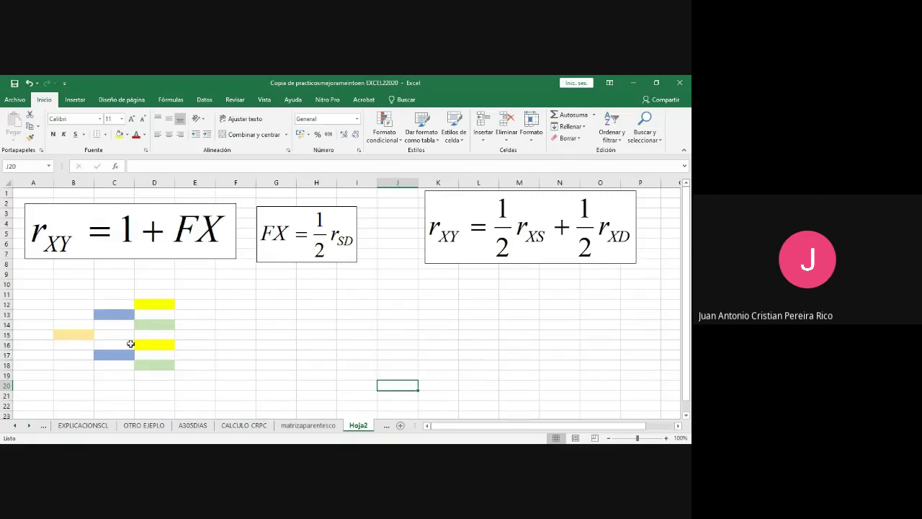
- Undo the last change and copy pedigree cells B10:D17 from the matrizaparentesco sheet
left_click(29, 84)
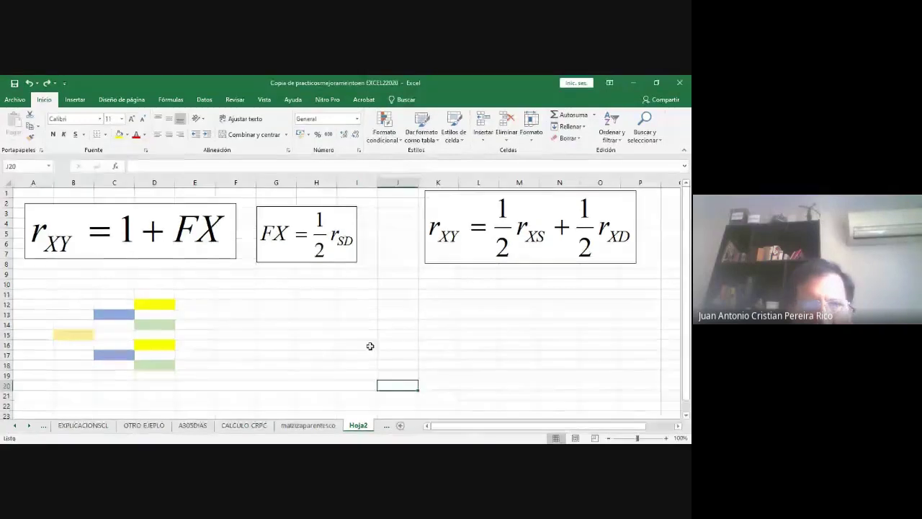
left_click(236, 306)
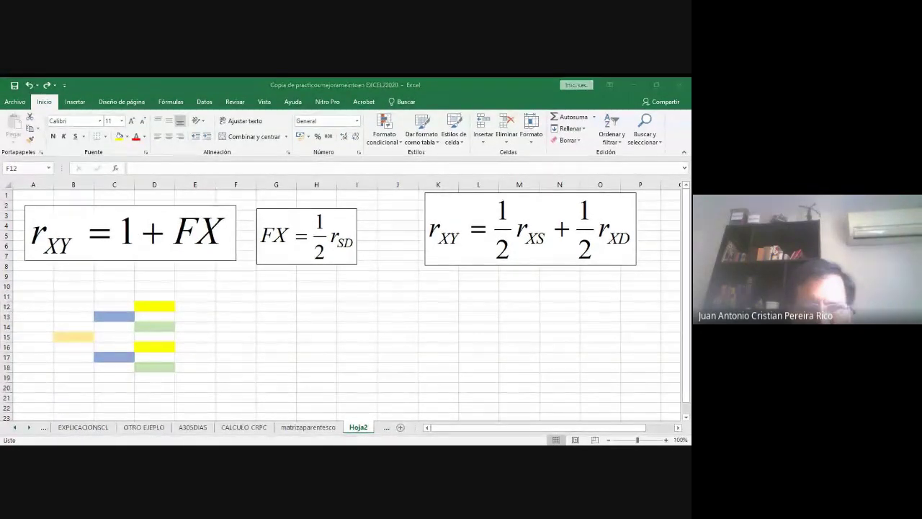
key("ctrl+Page_Up")
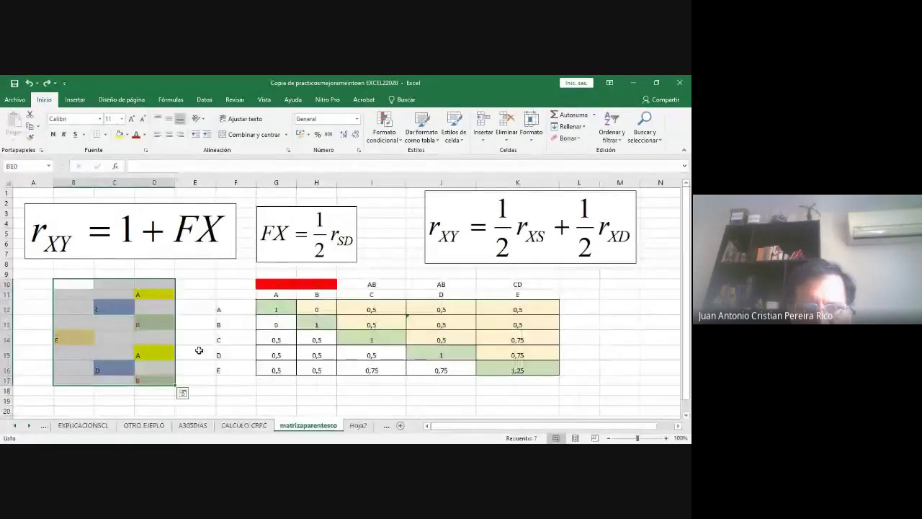
left_click(84, 284)
left_click_drag(84, 285, 154, 382)
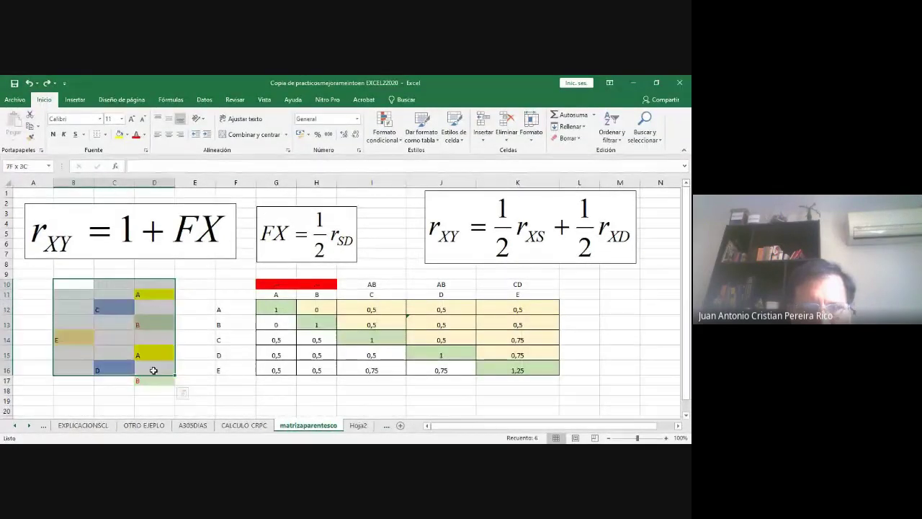
right_click(157, 384)
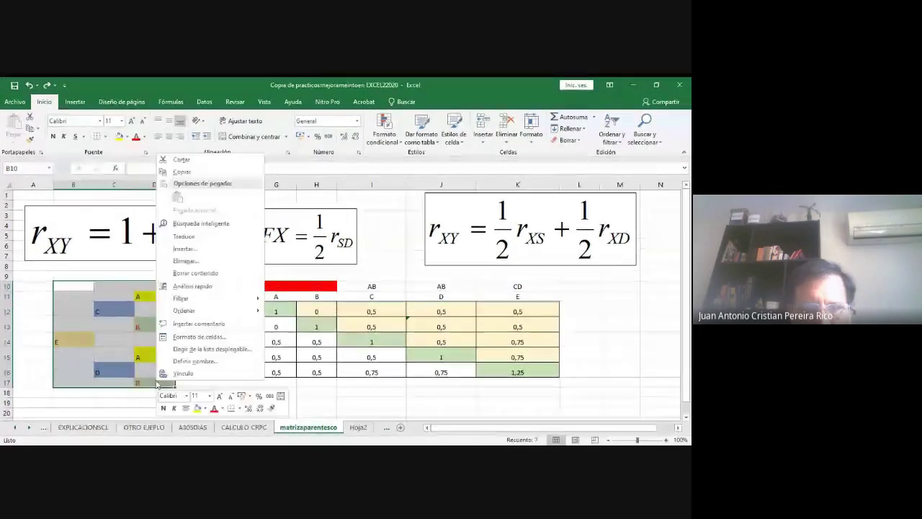
left_click(182, 171)
- Paste the pedigree letters A–E into Hoja2 at cell B11
left_click(358, 425)
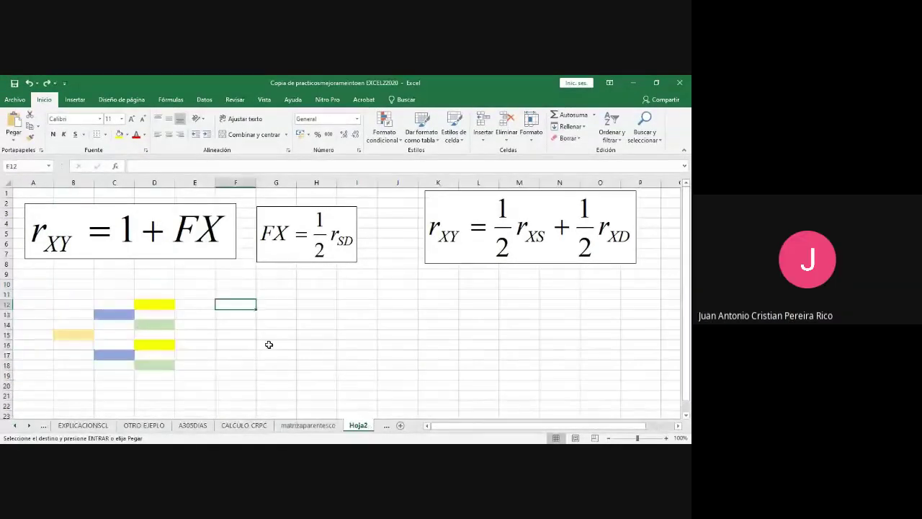
left_click(75, 287)
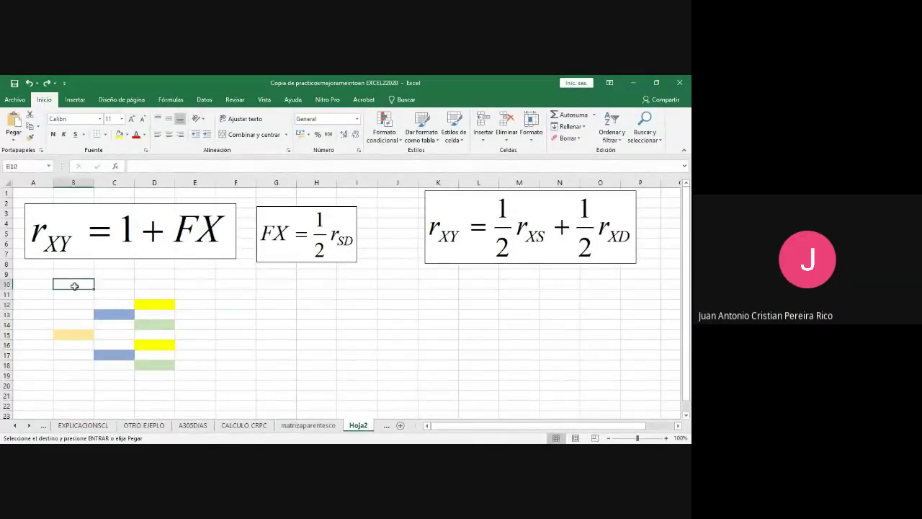
left_click(77, 294)
right_click(77, 294)
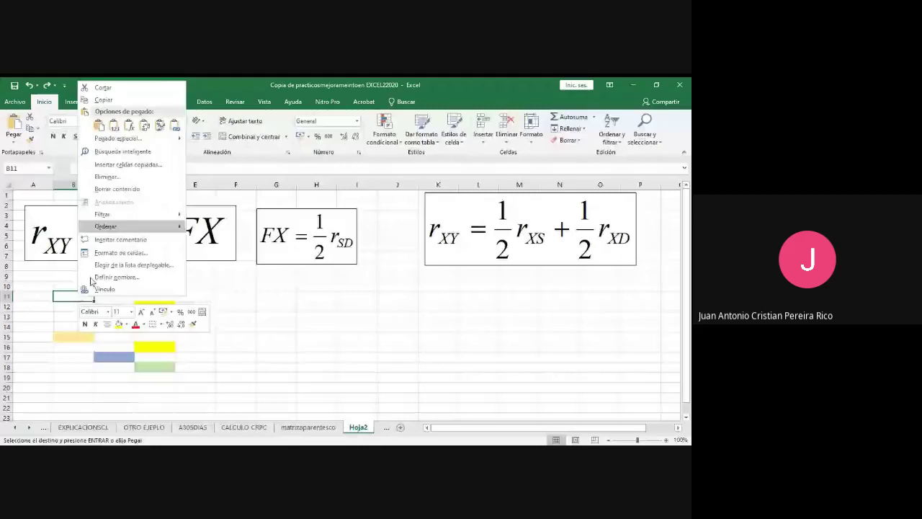
left_click(99, 129)
left_click(373, 370)
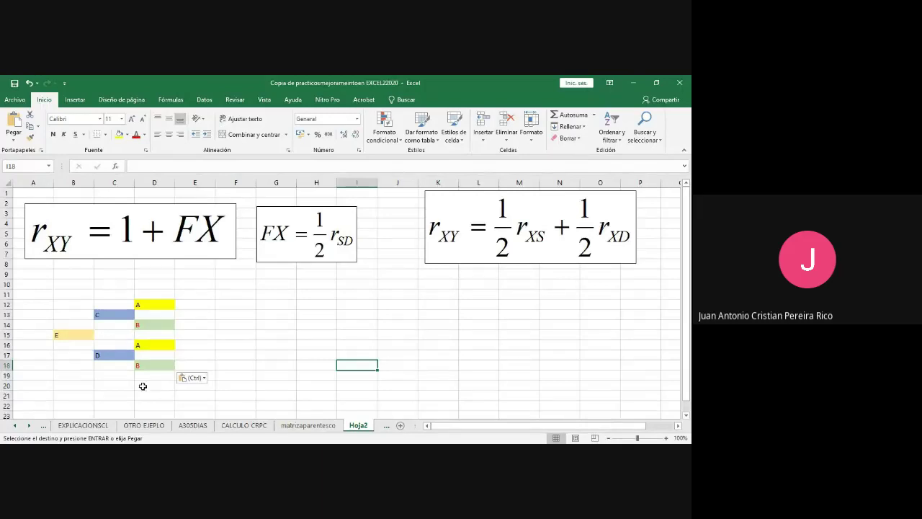
left_click(240, 337)
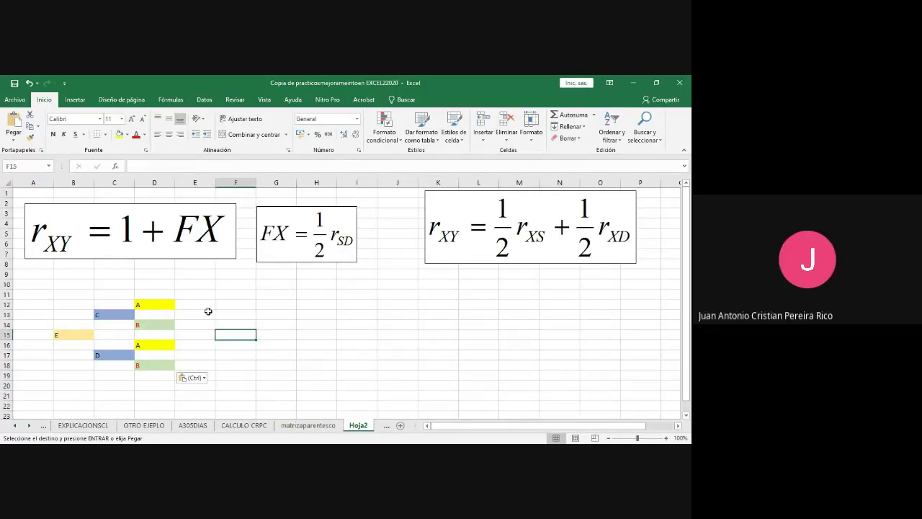
left_click(148, 305)
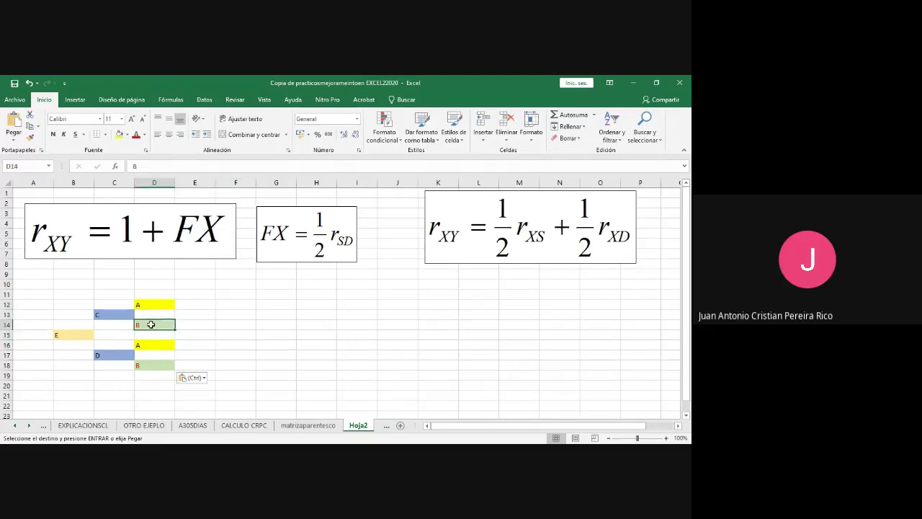
left_click(119, 314)
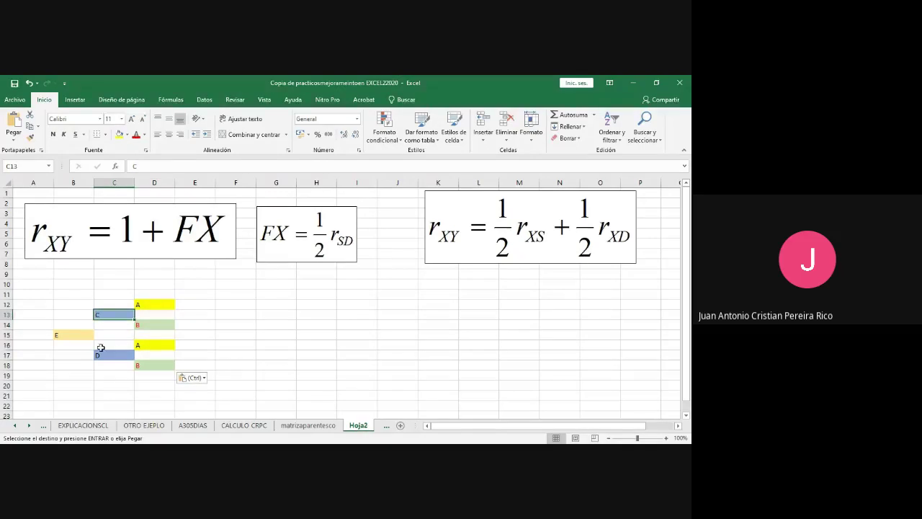
left_click(149, 309)
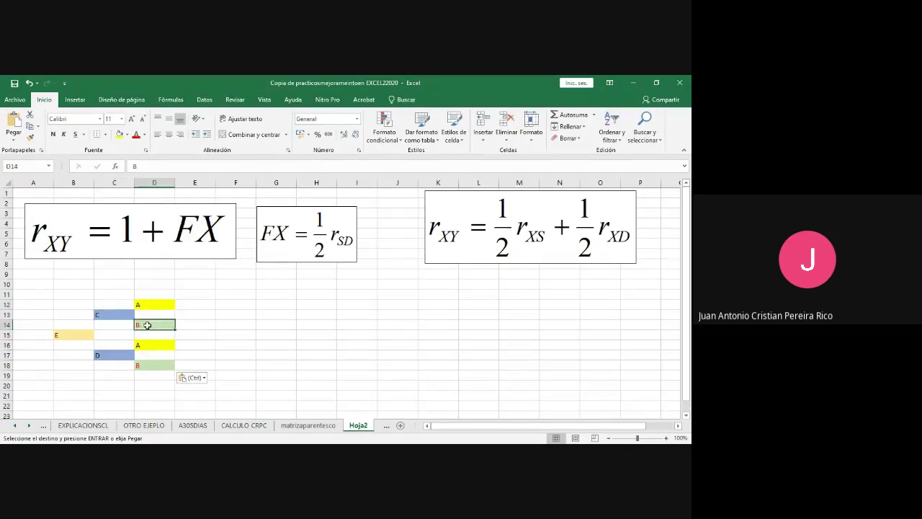
left_click(121, 317)
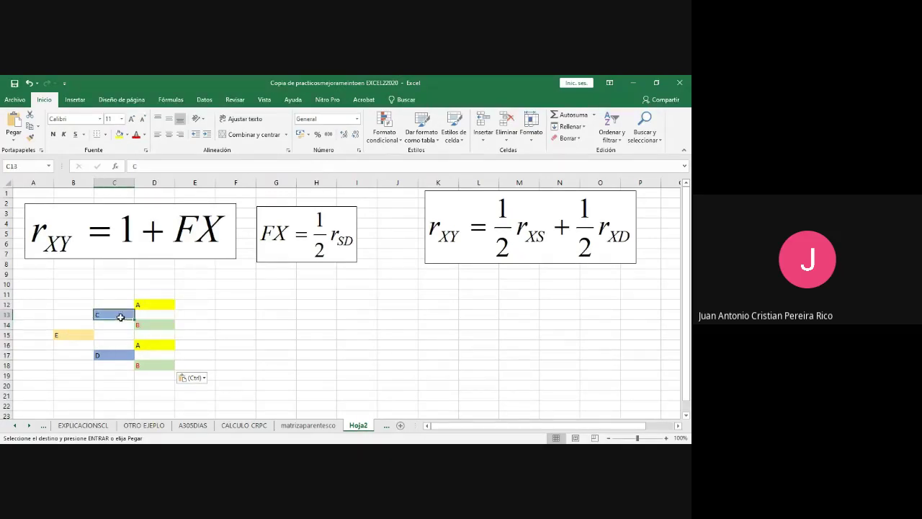
left_click(75, 332)
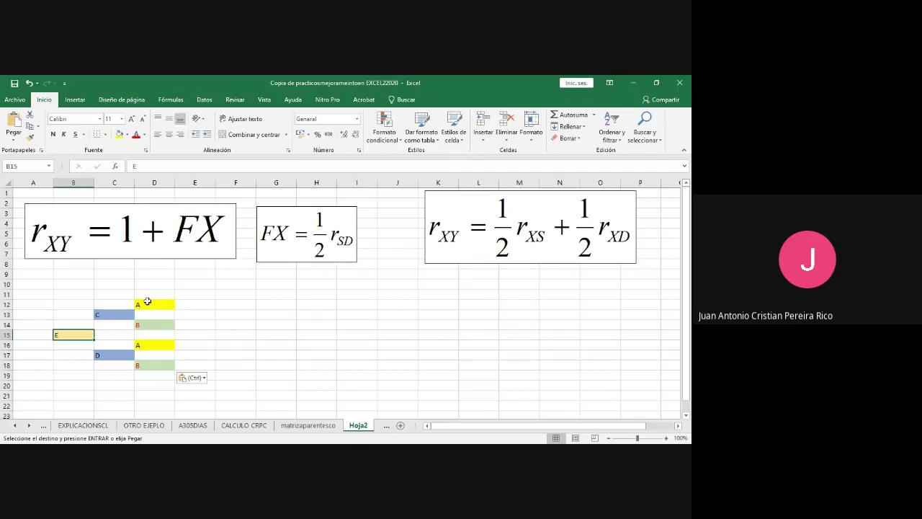
left_click(154, 324)
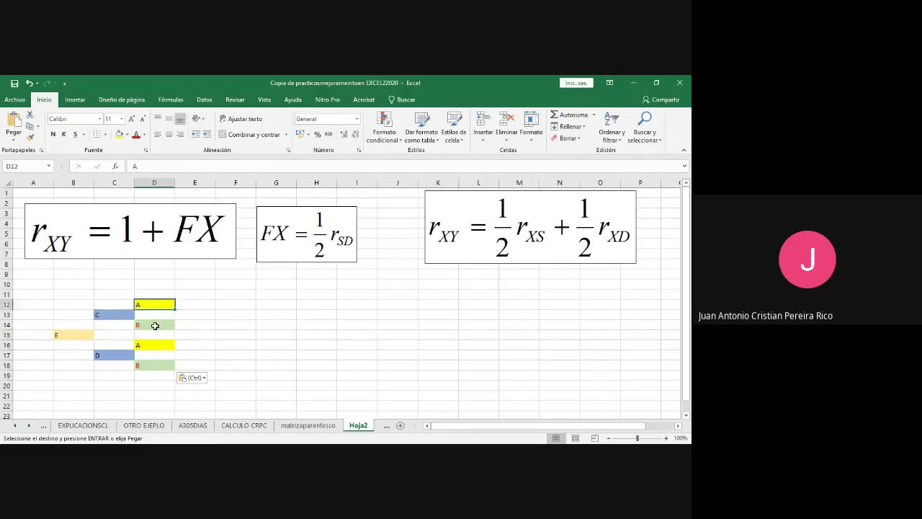
left_click(125, 315)
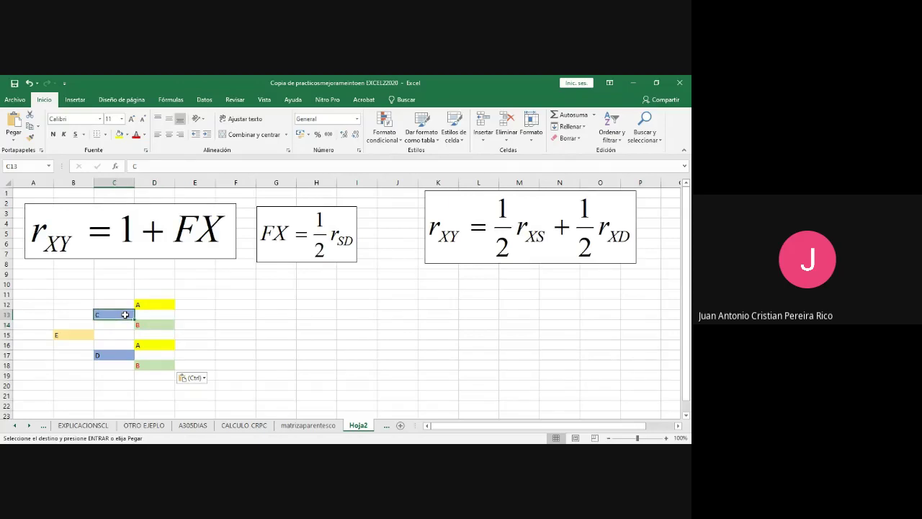
left_click(154, 347)
left_click(156, 365)
left_click(128, 355)
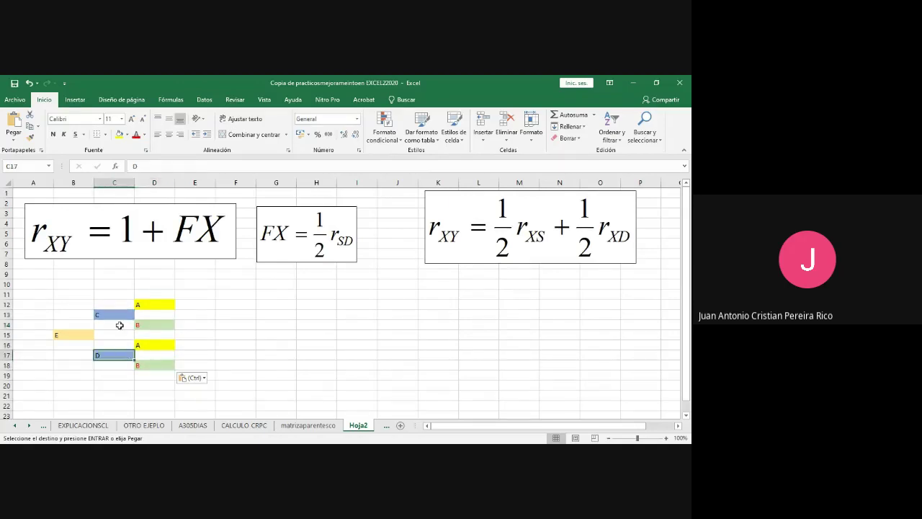
left_click(113, 315)
left_click(119, 353)
left_click(119, 315)
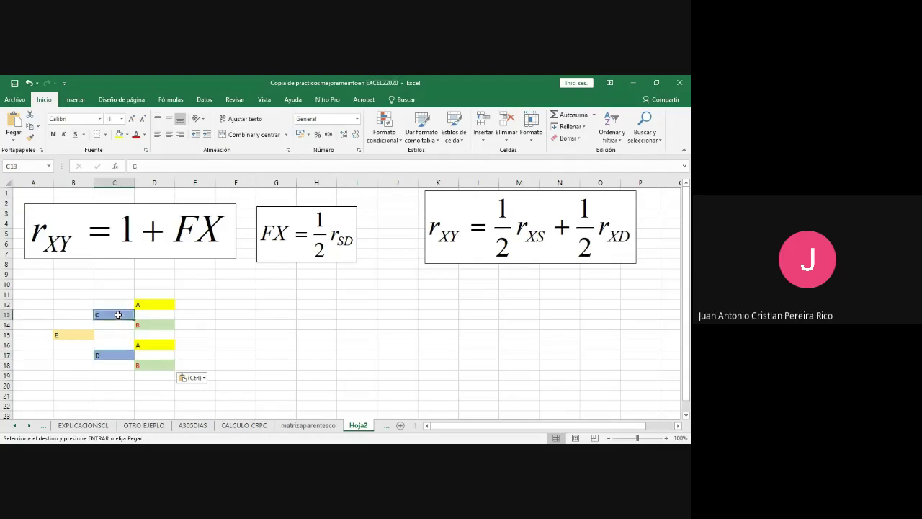
left_click(123, 354)
left_click(111, 311)
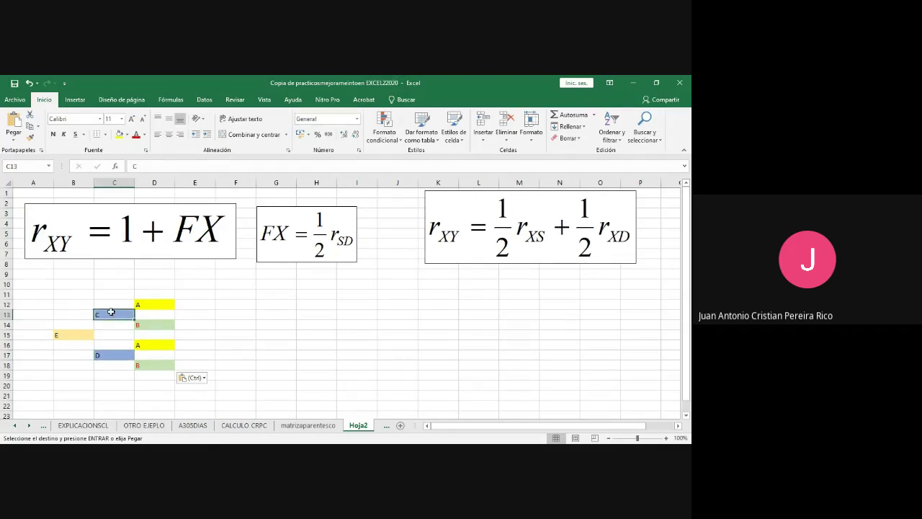
left_click(122, 354)
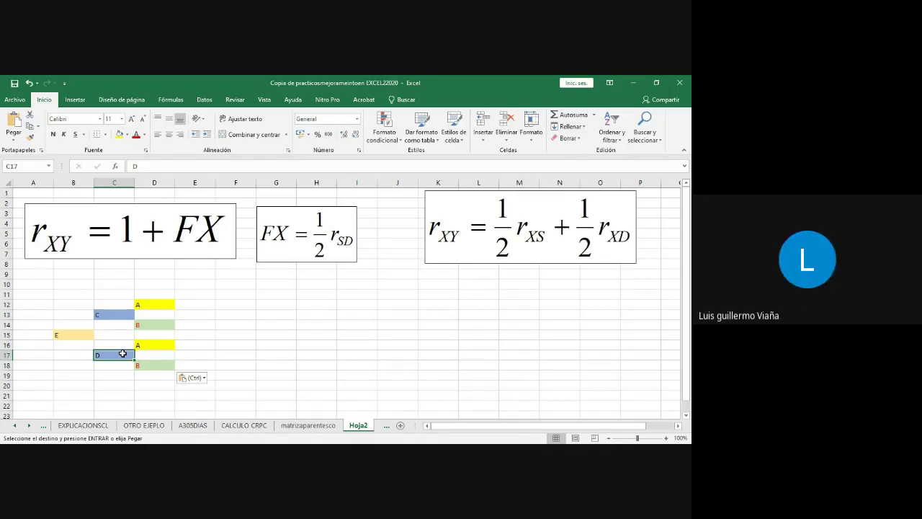
left_click(145, 307)
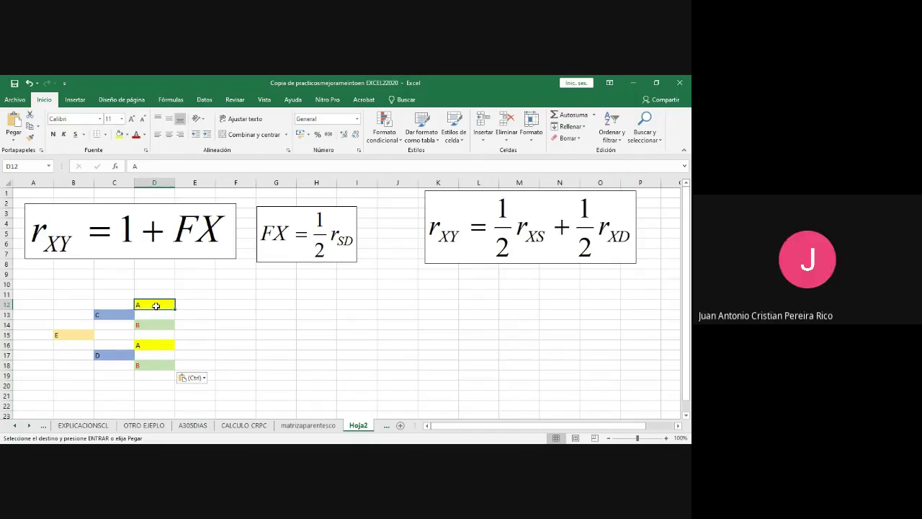
left_click(69, 337)
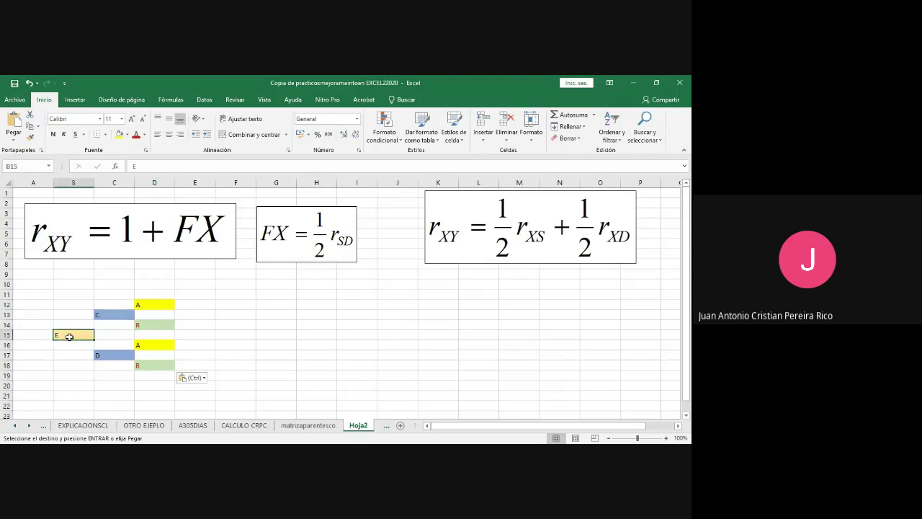
left_click(122, 315)
left_click(118, 351)
left_click(153, 305)
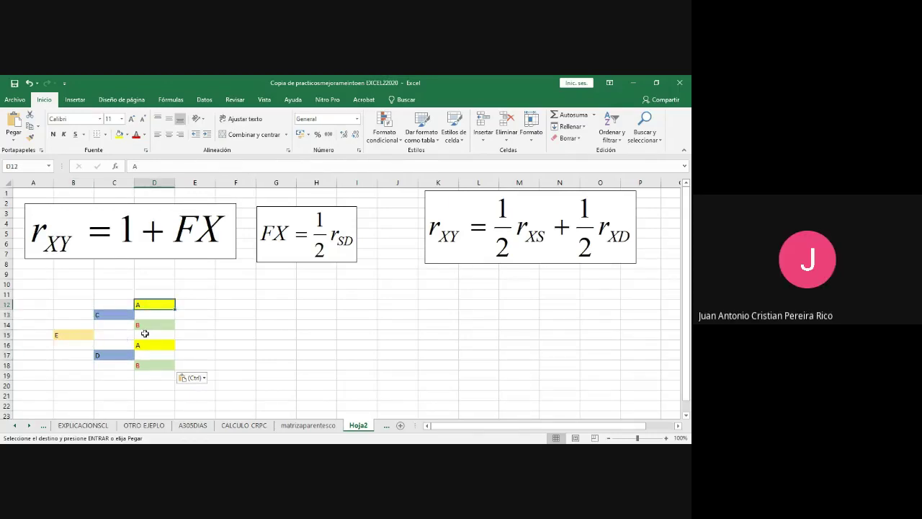
left_click(147, 345)
left_click(147, 325)
left_click(147, 345)
left_click(149, 367)
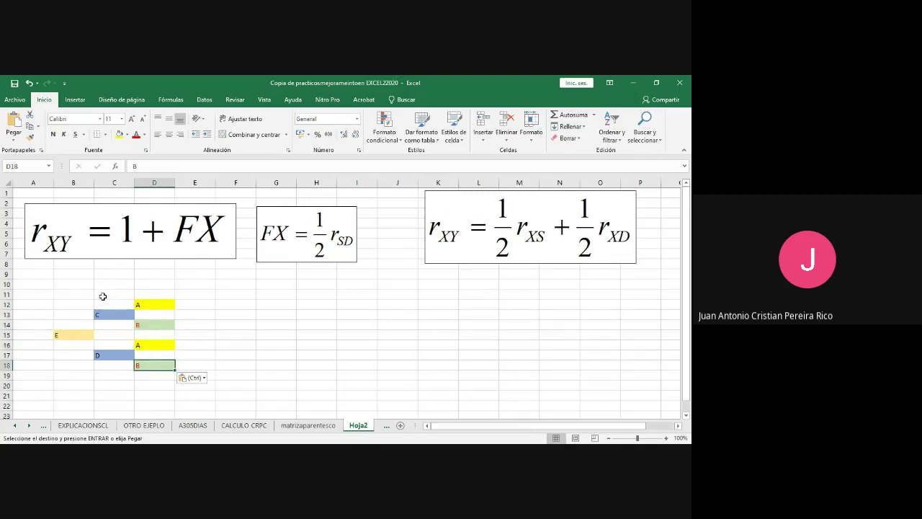
left_click(118, 312)
left_click(118, 351)
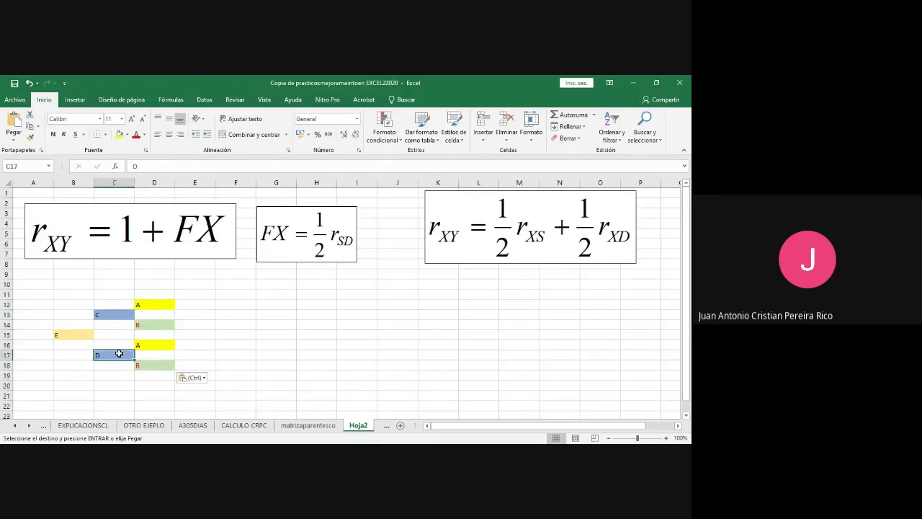
left_click(152, 367)
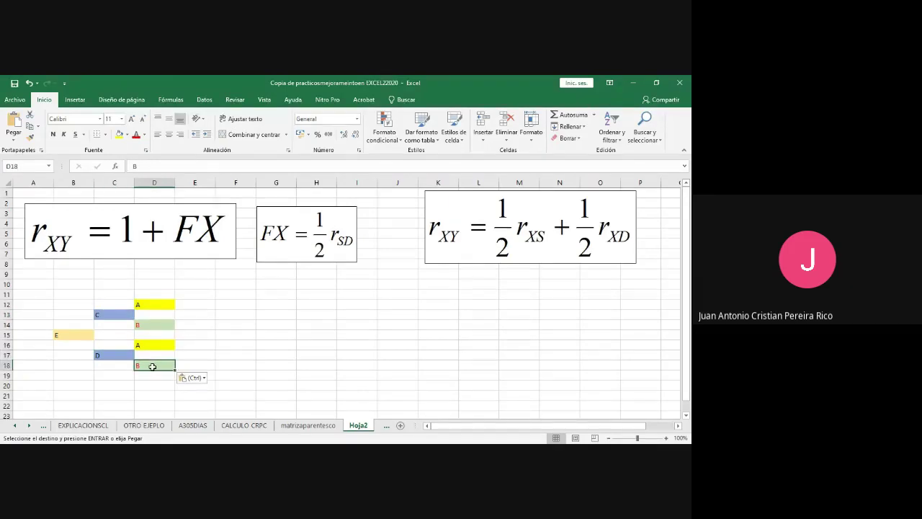
left_click(145, 303)
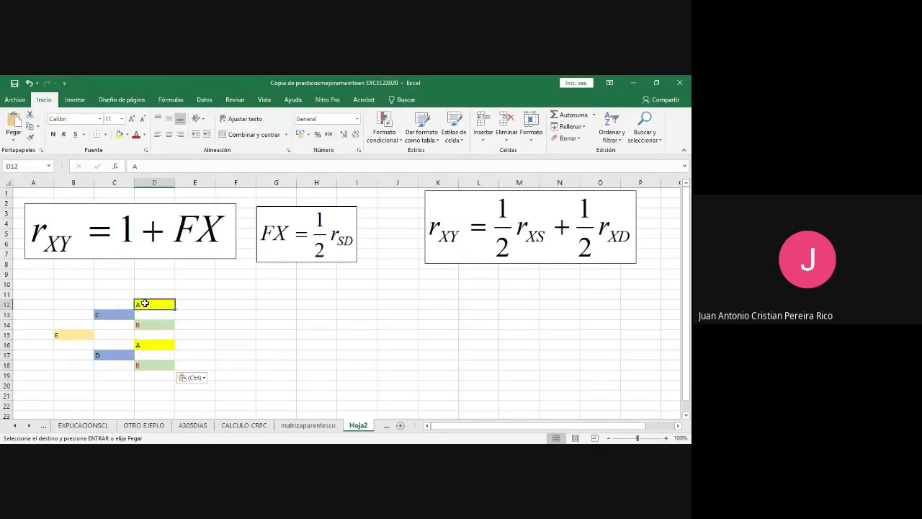
left_click(116, 315)
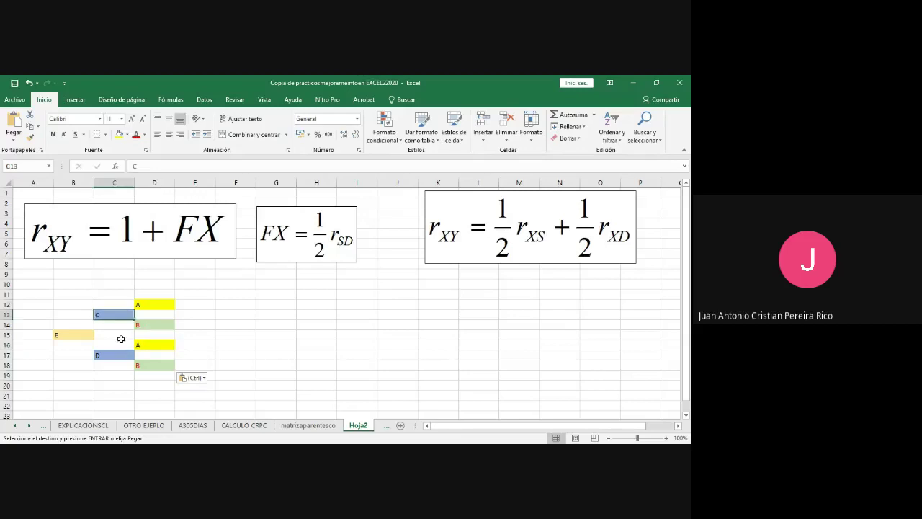
left_click(121, 355)
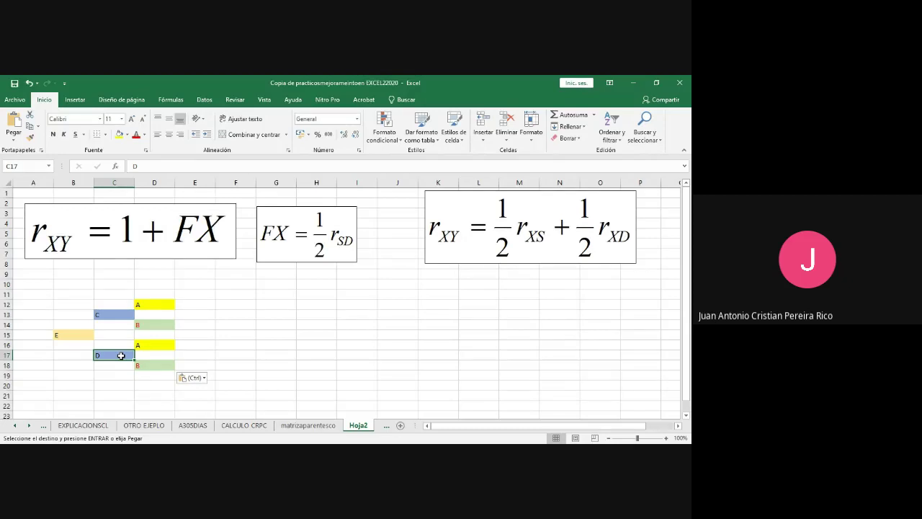
left_click(120, 315)
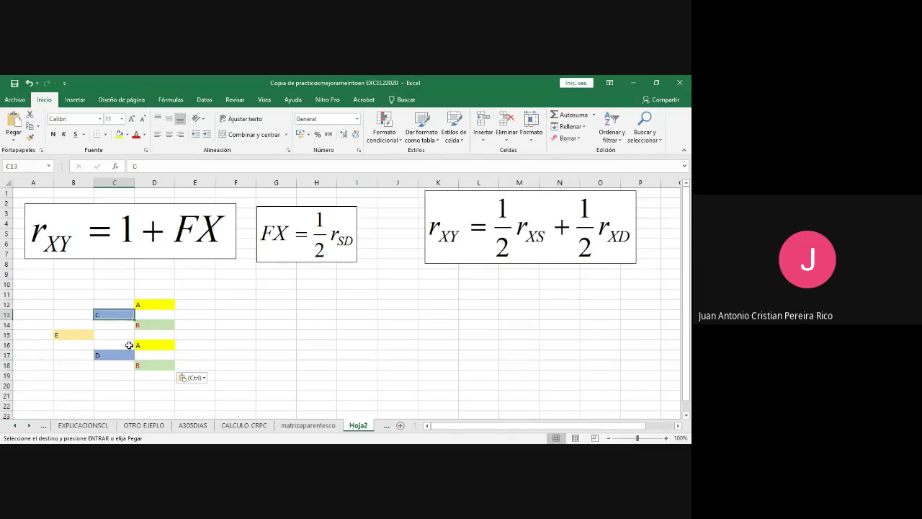
left_click(110, 358)
left_click(115, 316)
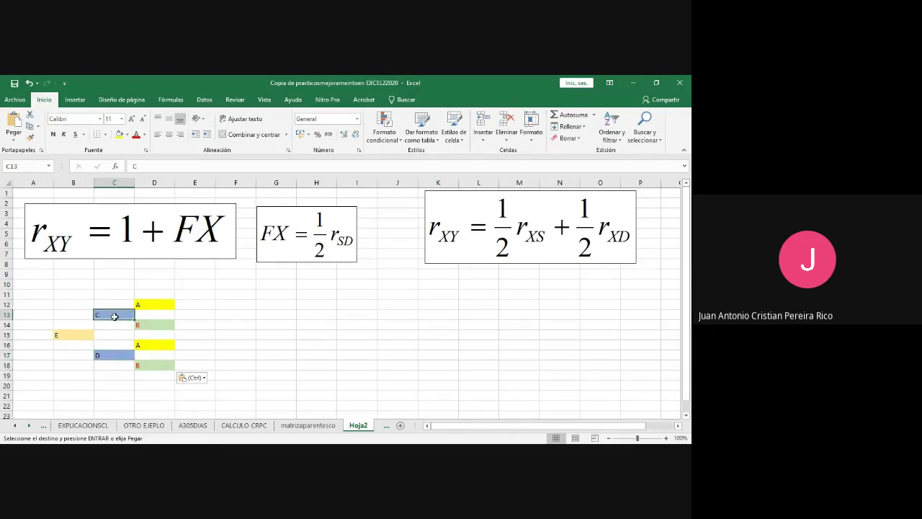
left_click(120, 363)
left_click(115, 319)
left_click(120, 354)
left_click(115, 316)
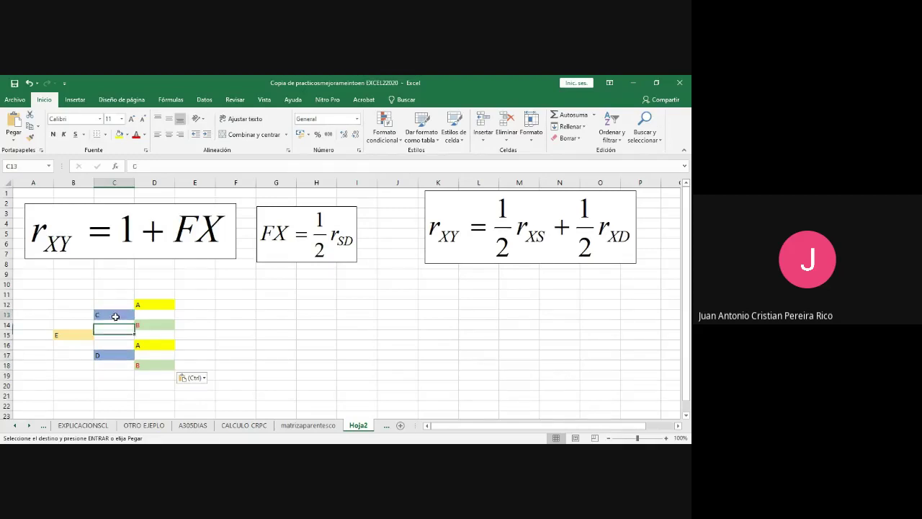
left_click(119, 354)
left_click(70, 339)
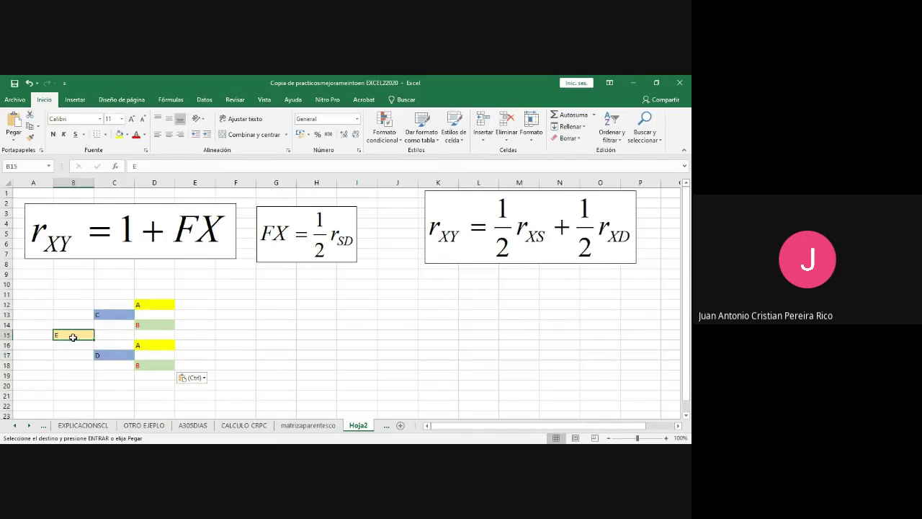
left_click(103, 317)
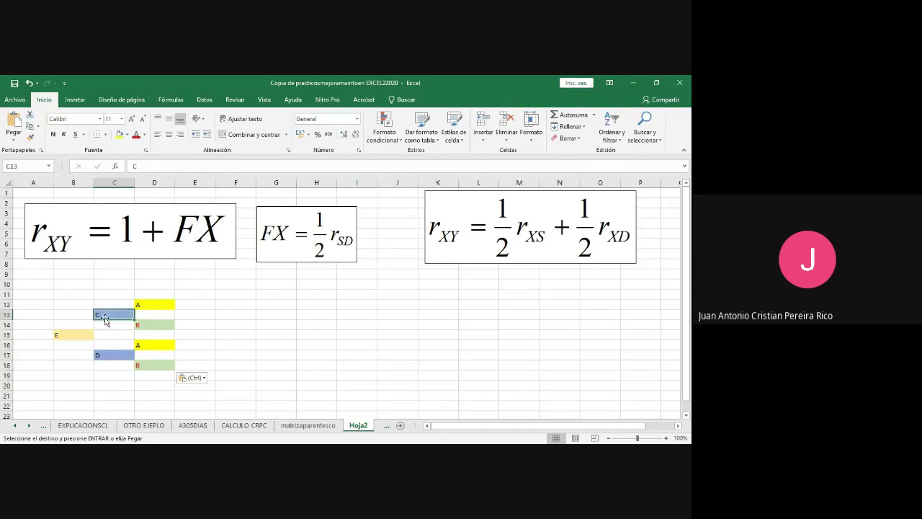
left_click(108, 355)
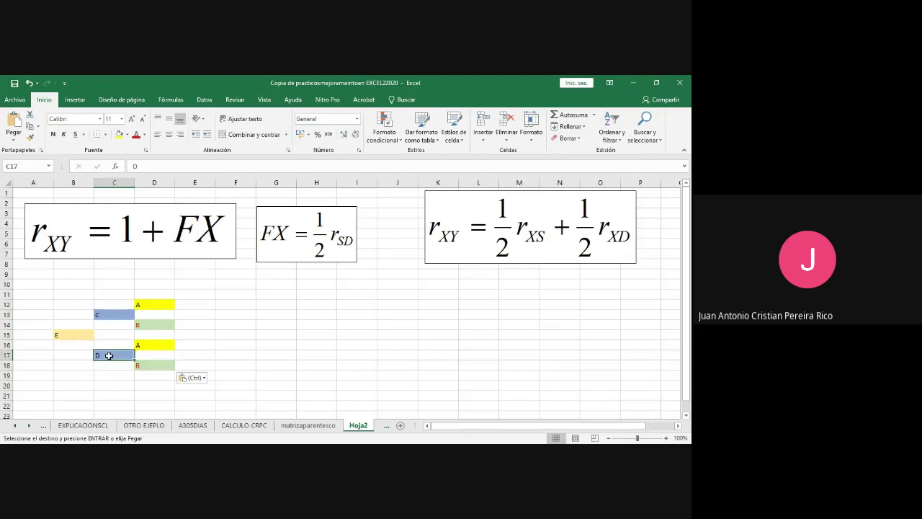
left_click(110, 316)
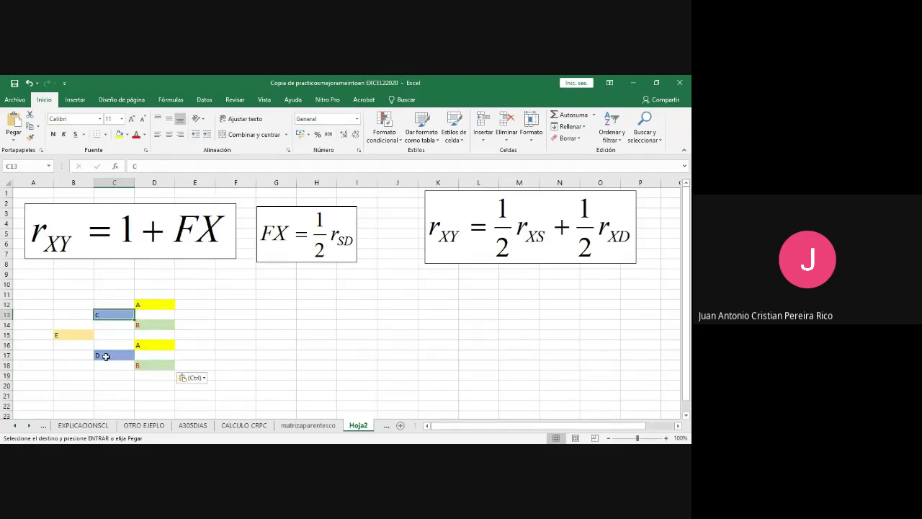
left_click(147, 307)
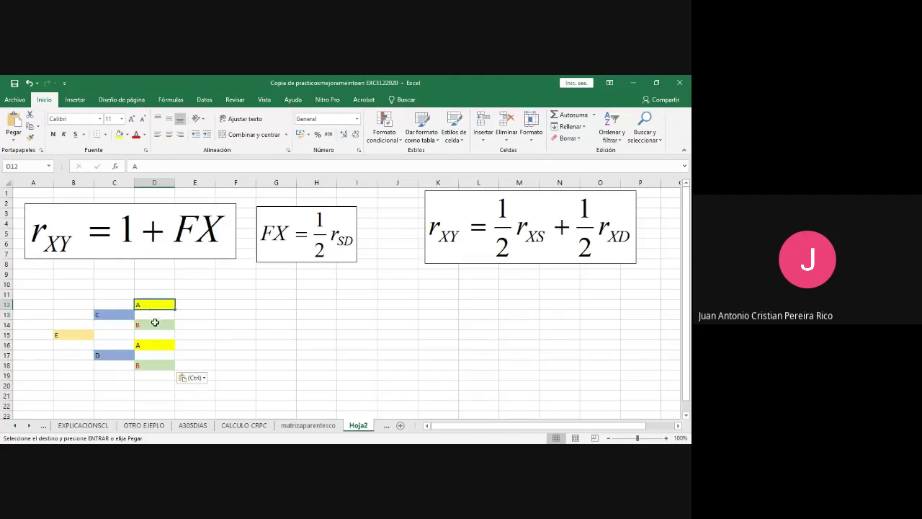
left_click(154, 323)
left_click(154, 344)
left_click(149, 364)
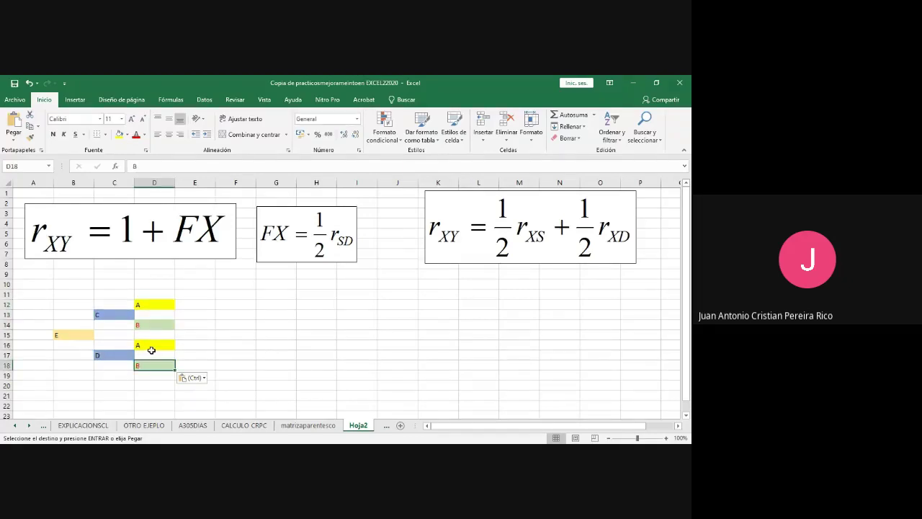
left_click(73, 335)
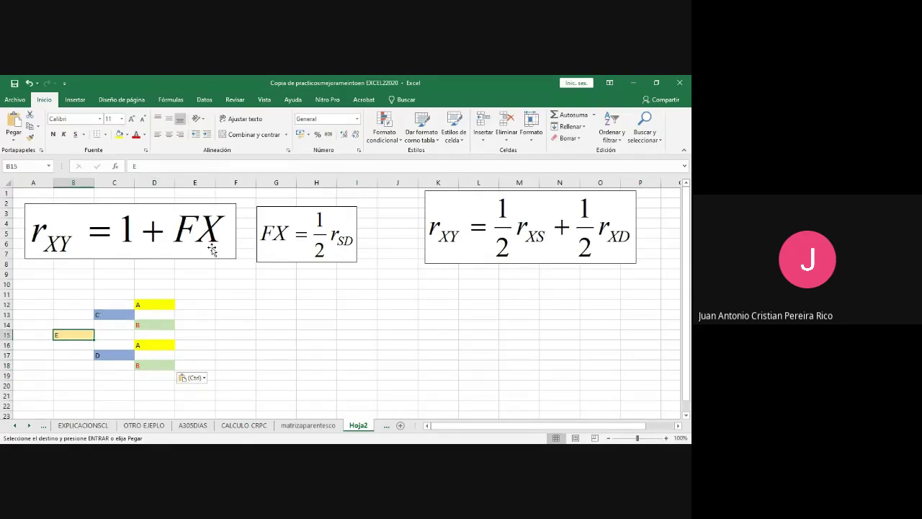
left_click(278, 297)
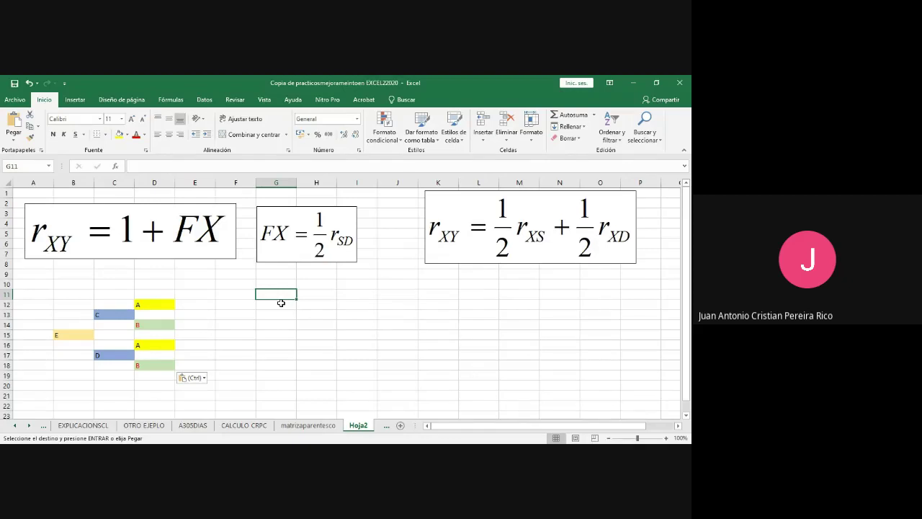
- Type column headers A, B, C, D and E across G11:K11
type("a")
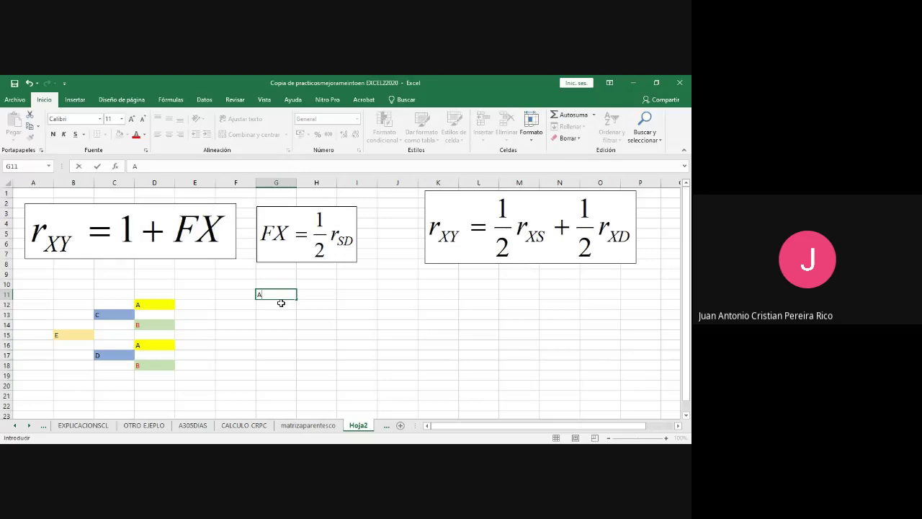
left_click(161, 303)
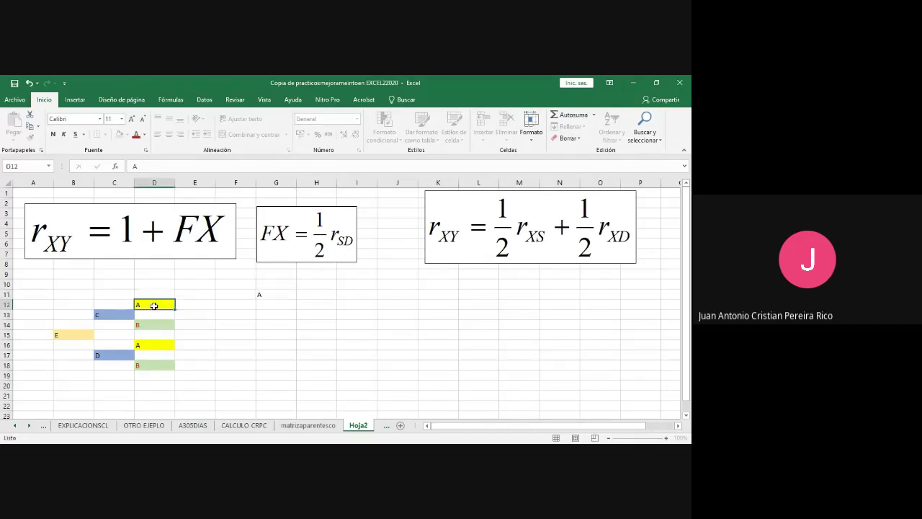
left_click(85, 334)
left_click(324, 295)
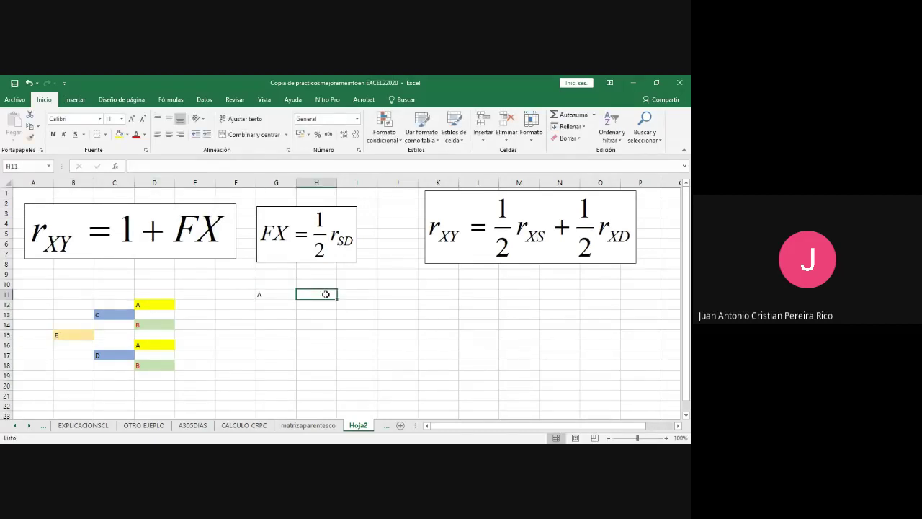
type("B")
key("Tab")
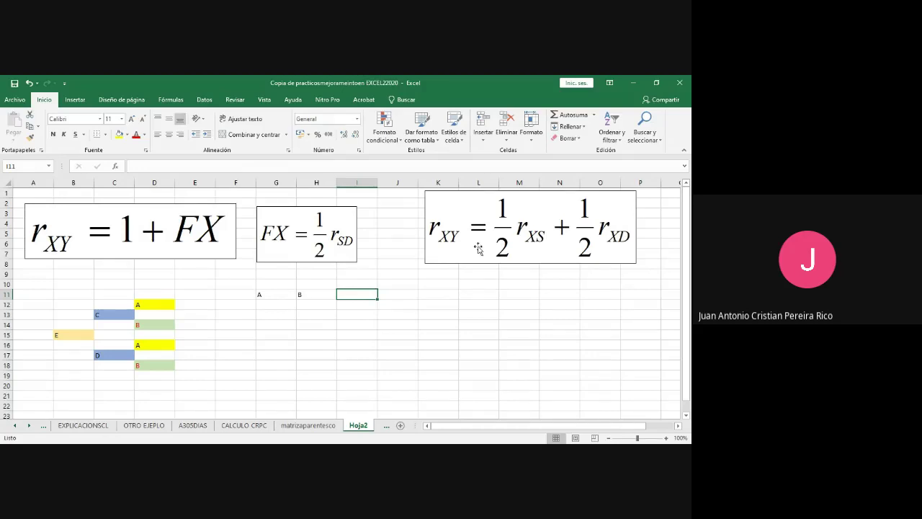
type("C")
key("Tab")
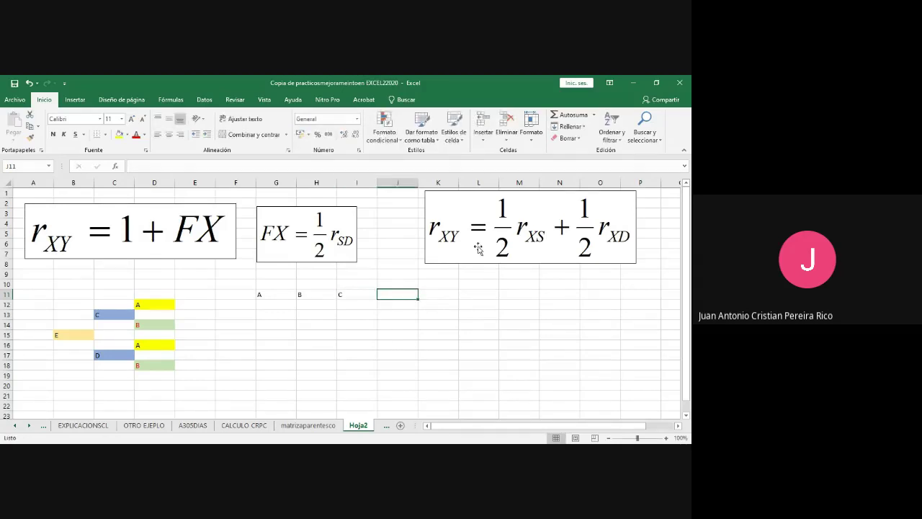
type("D")
key("Tab")
type("E")
key("Tab")
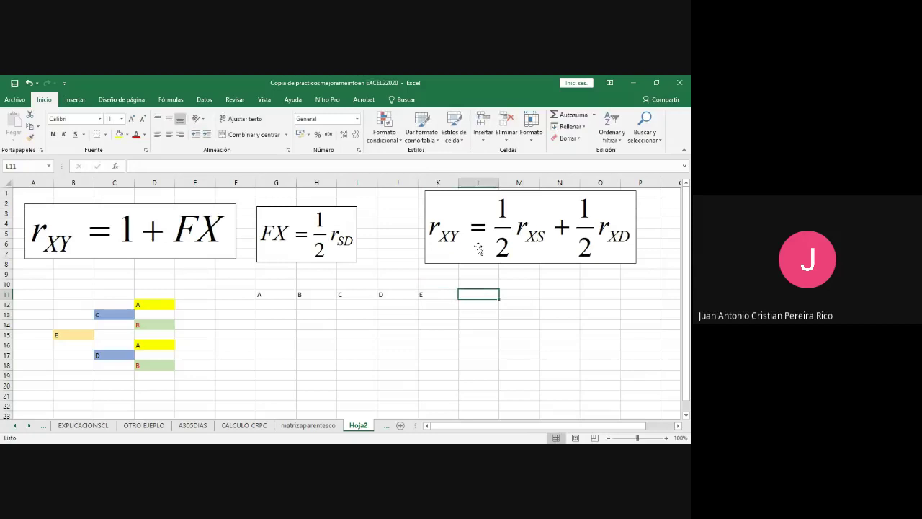
- Review the A–E headers across G11:K11
left_click(289, 294)
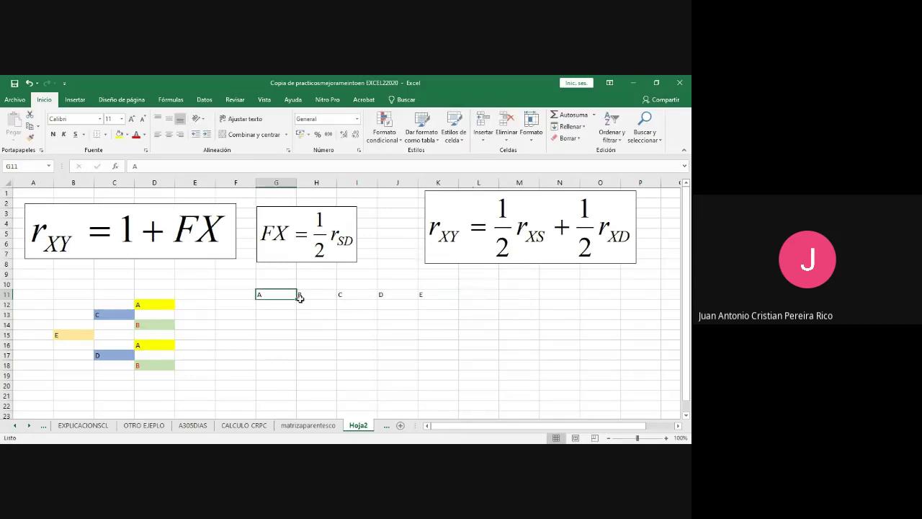
left_click(313, 295)
left_click(343, 295)
left_click(384, 295)
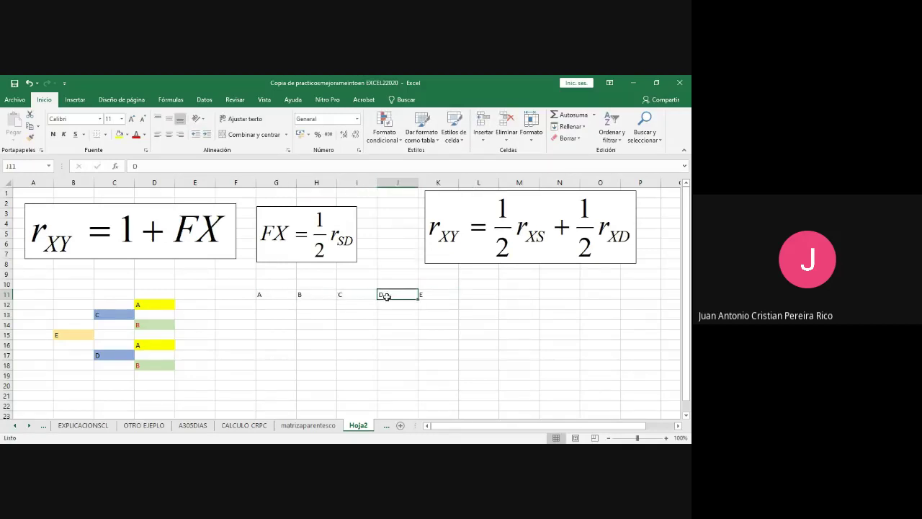
left_click(286, 295)
left_click(317, 295)
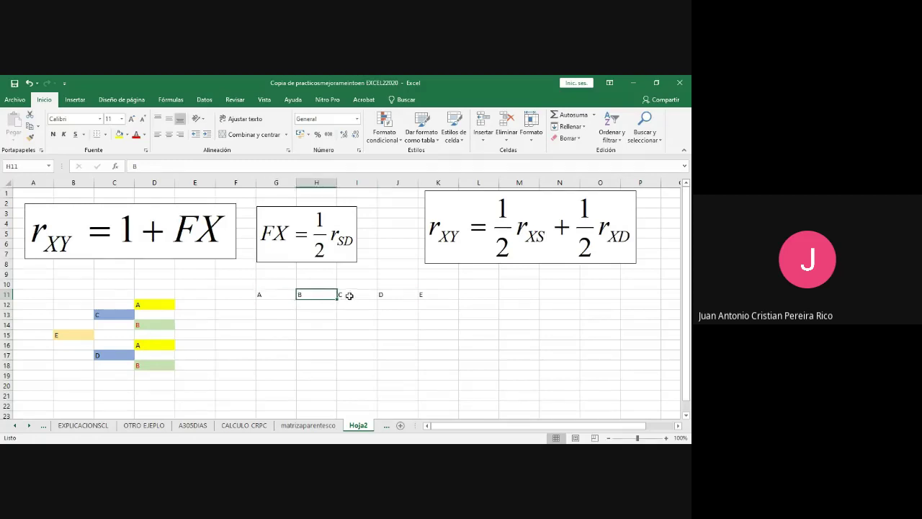
left_click(349, 295)
left_click(396, 295)
left_click(422, 294)
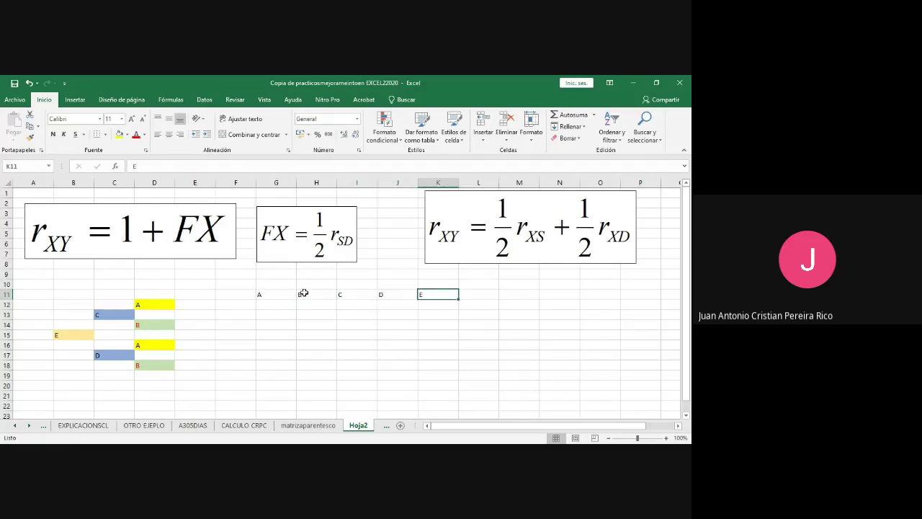
- Enter row labels A, B, C, D and E down F12:F16
left_click(248, 306)
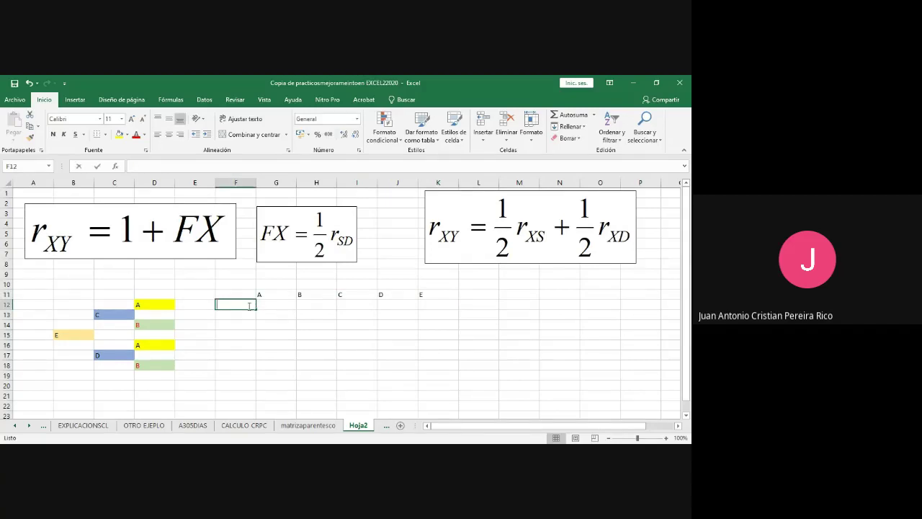
type("A")
key("Return")
type("B")
key("Return")
type("C")
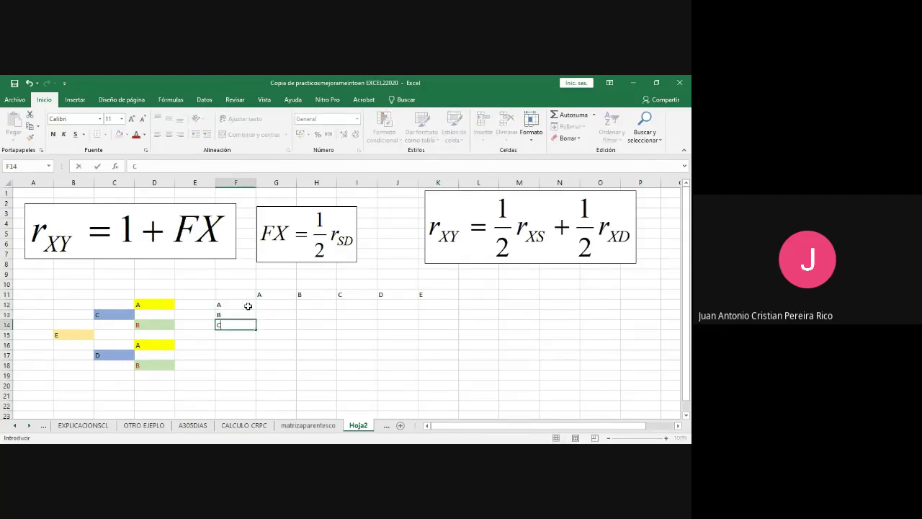
key("Return")
type("D")
key("Return")
type("E")
key("Return")
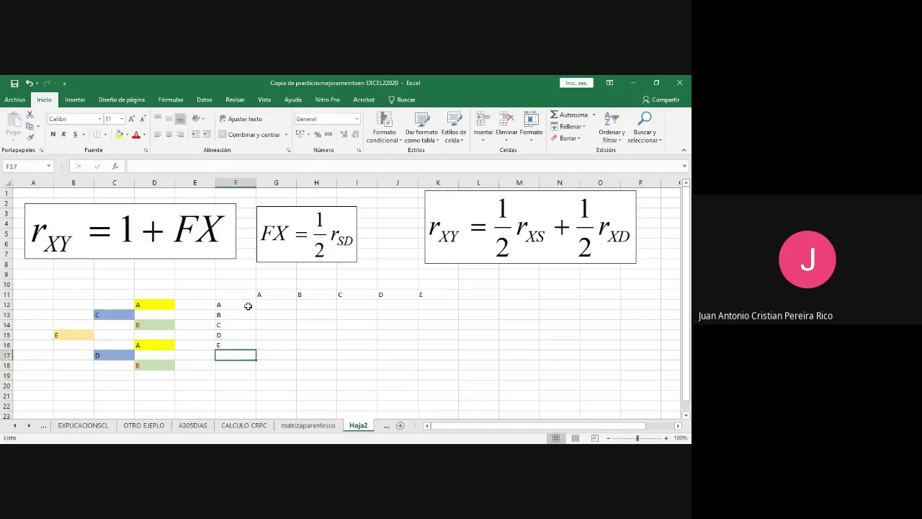
left_click_drag(5, 295, 8, 359)
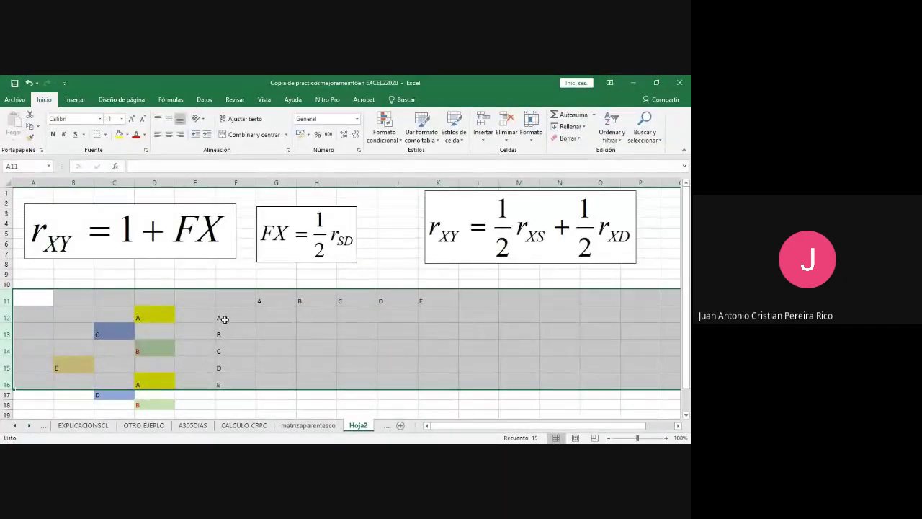
left_click(288, 318)
left_click_drag(289, 300, 427, 296)
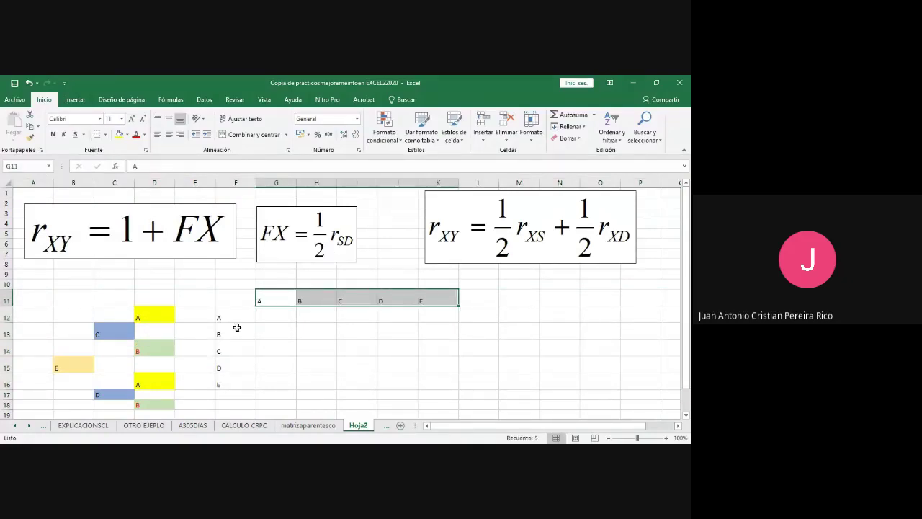
left_click_drag(237, 321, 233, 382)
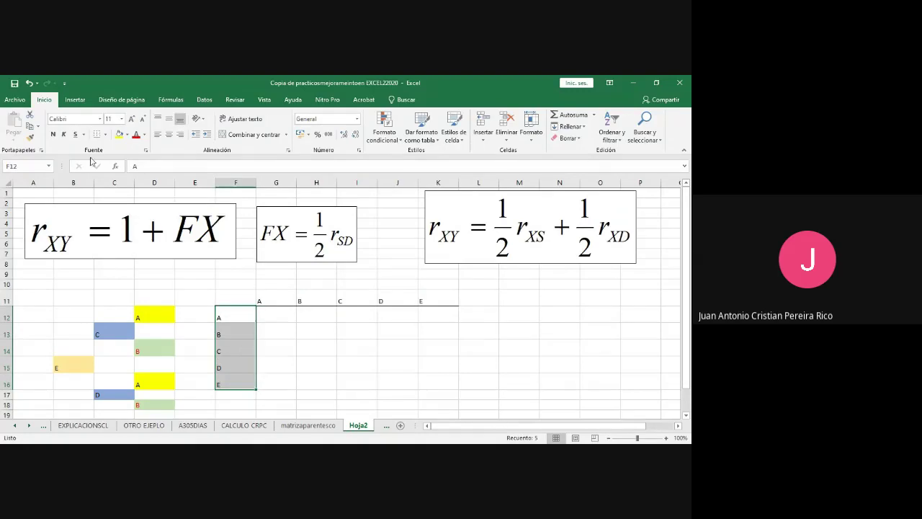
left_click(105, 136)
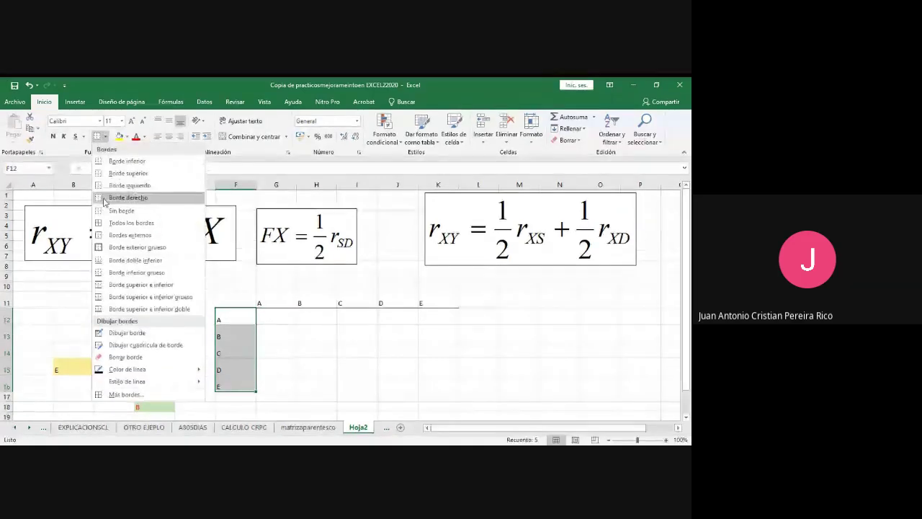
left_click(133, 198)
left_click(329, 346)
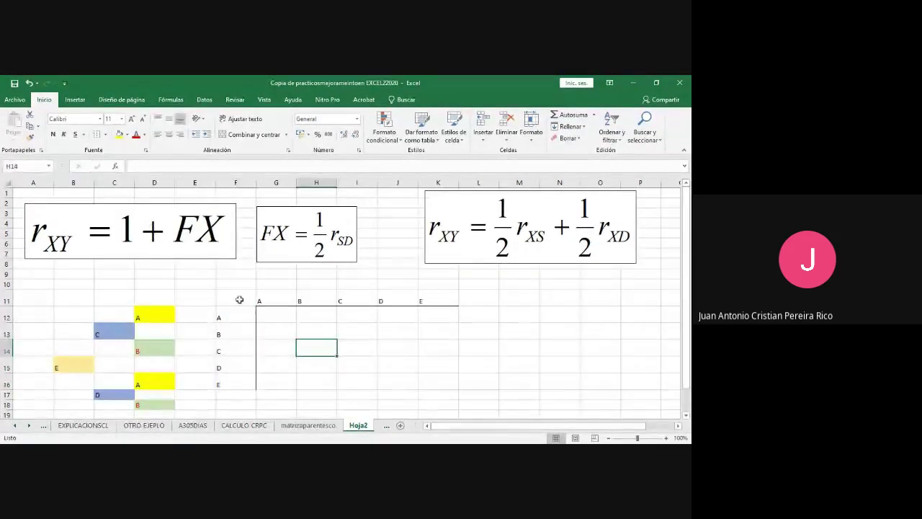
left_click_drag(238, 298, 422, 377)
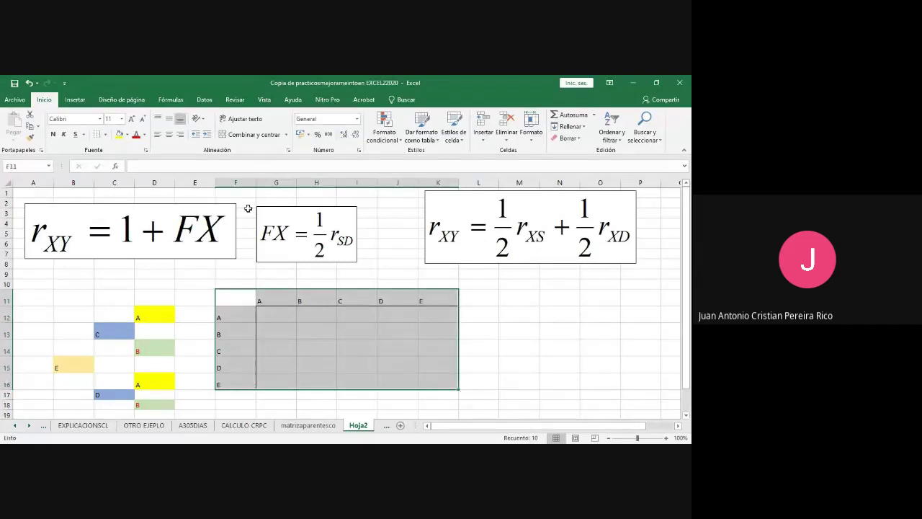
left_click(169, 134)
left_click(344, 333)
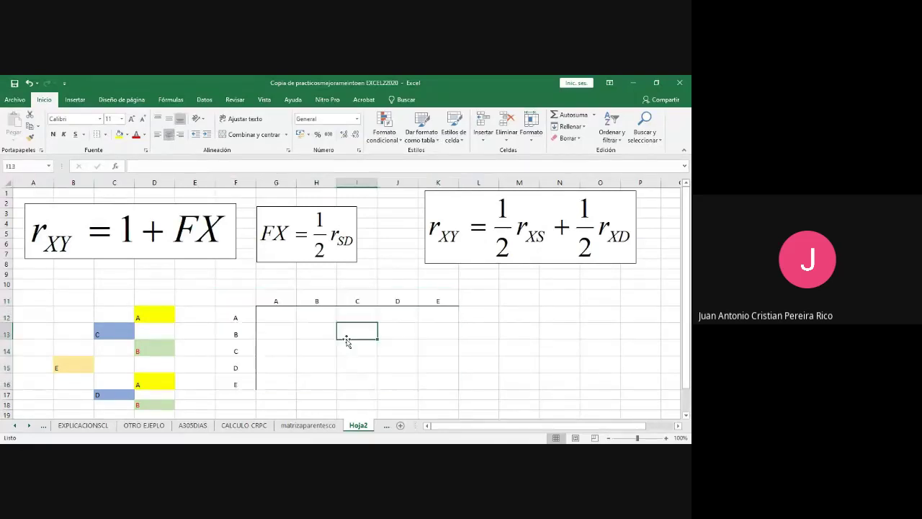
left_click(276, 300)
left_click(308, 300)
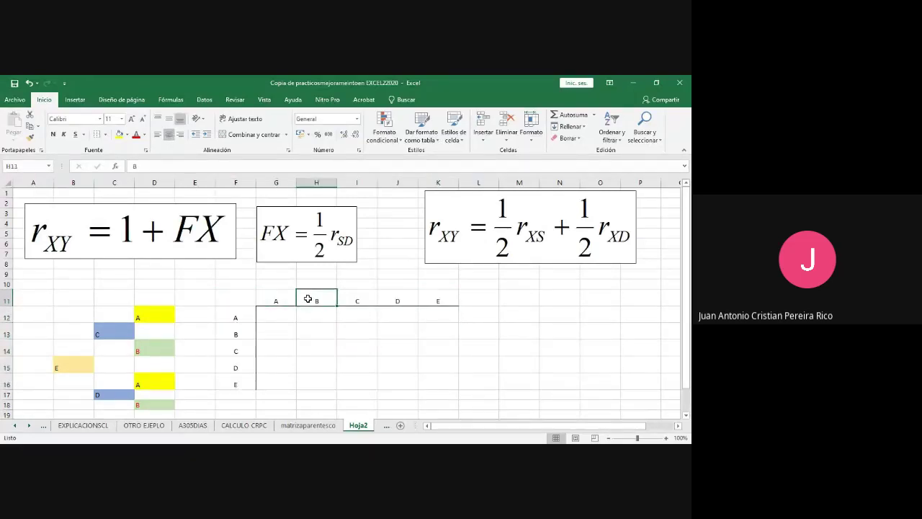
left_click(363, 301)
left_click(398, 303)
left_click(446, 303)
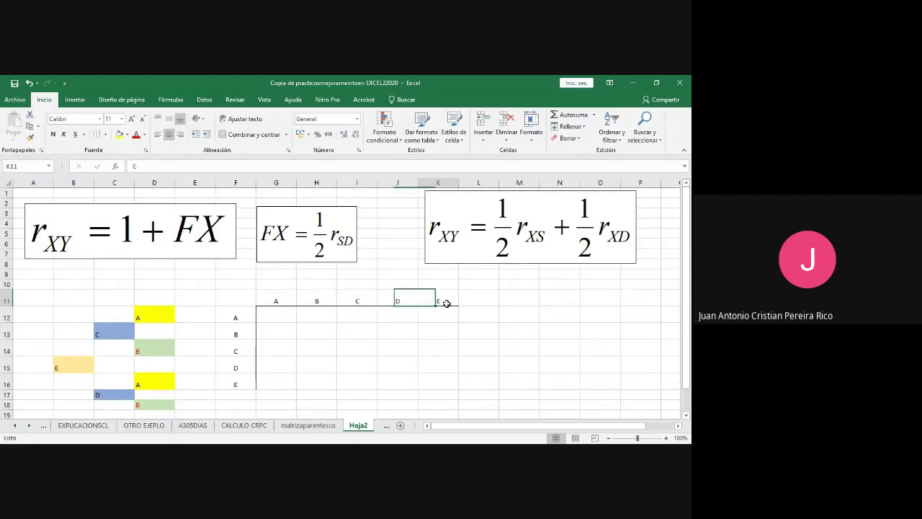
left_click_drag(270, 301, 424, 300)
left_click_drag(236, 317, 249, 407)
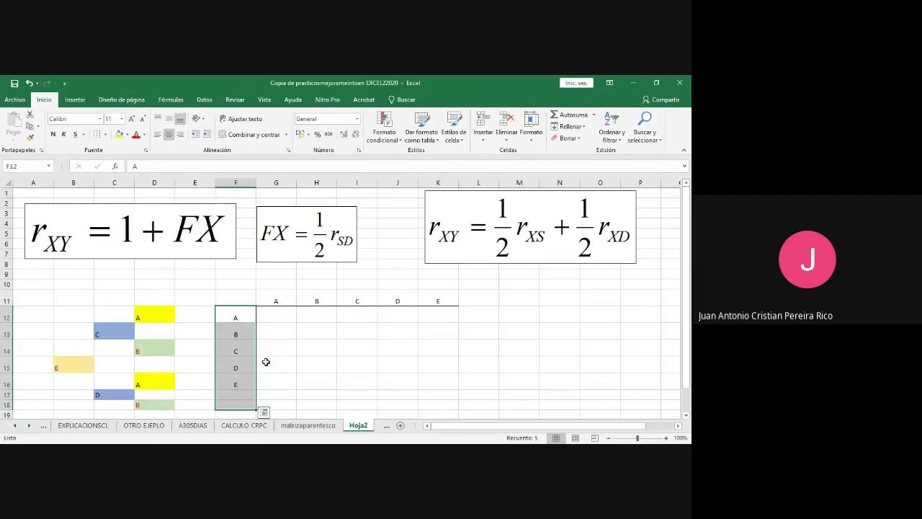
left_click_drag(280, 284, 279, 301)
left_click(280, 285)
key("Right")
key("Right")
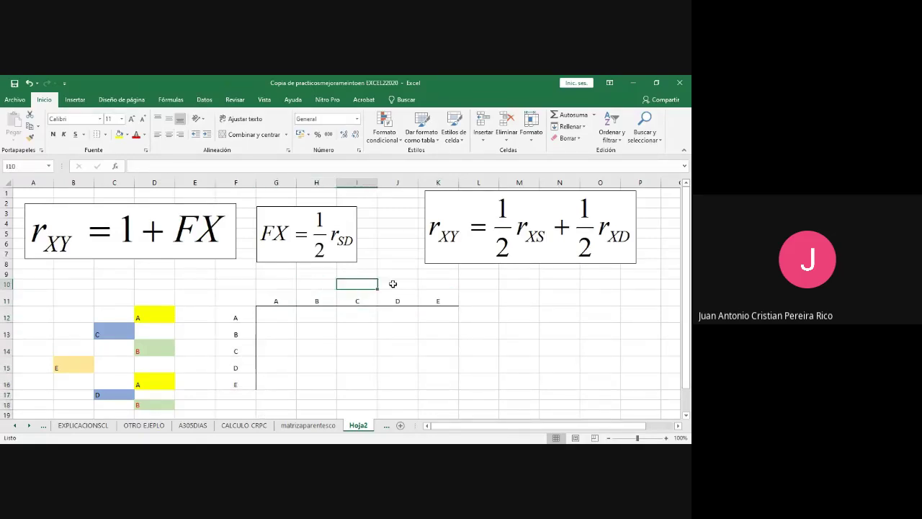
- Put .-- parent labels above headers A and B, and centre G10:K11
left_click(287, 285)
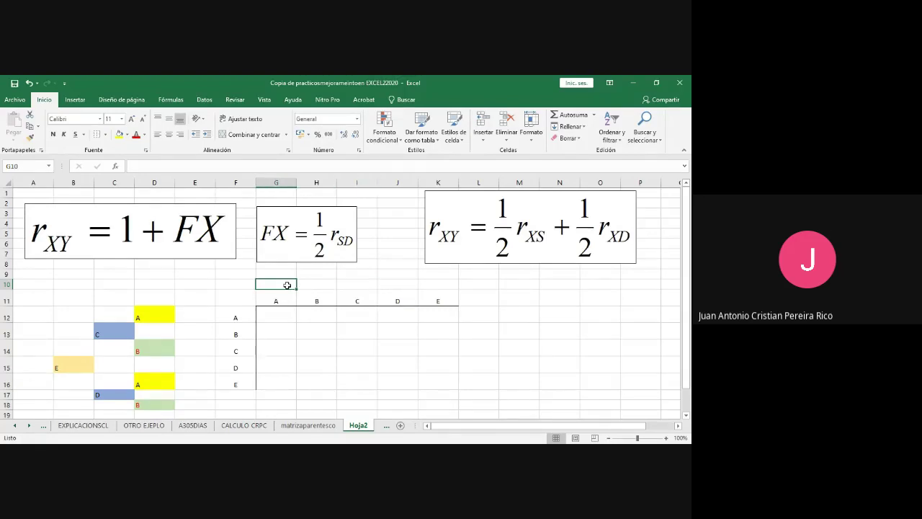
type("=--")
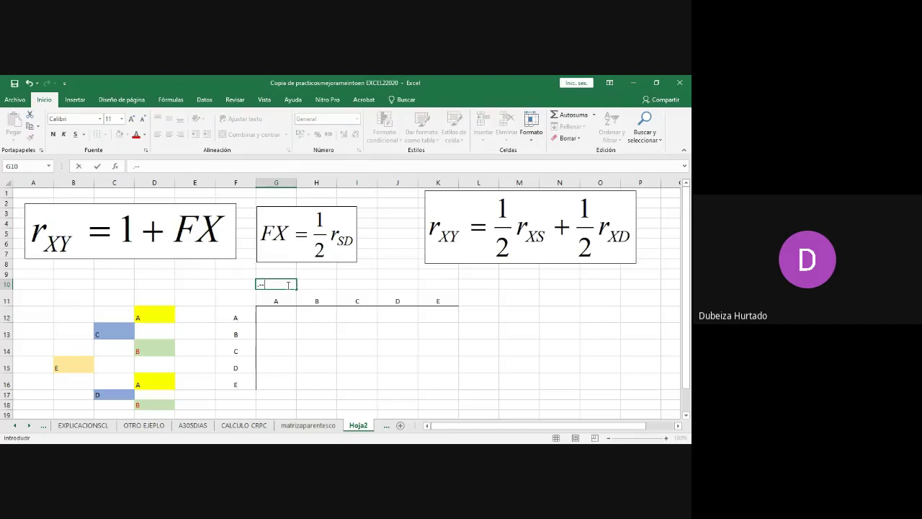
key("Return")
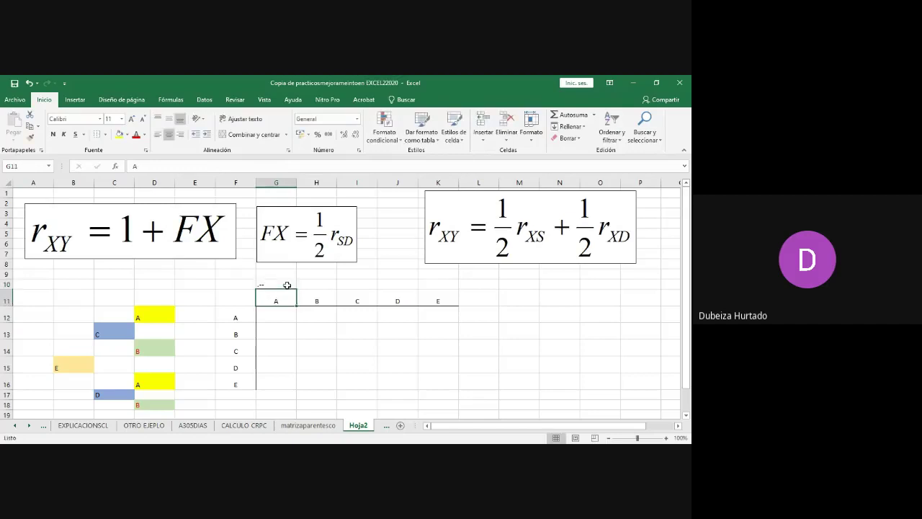
left_click(321, 286)
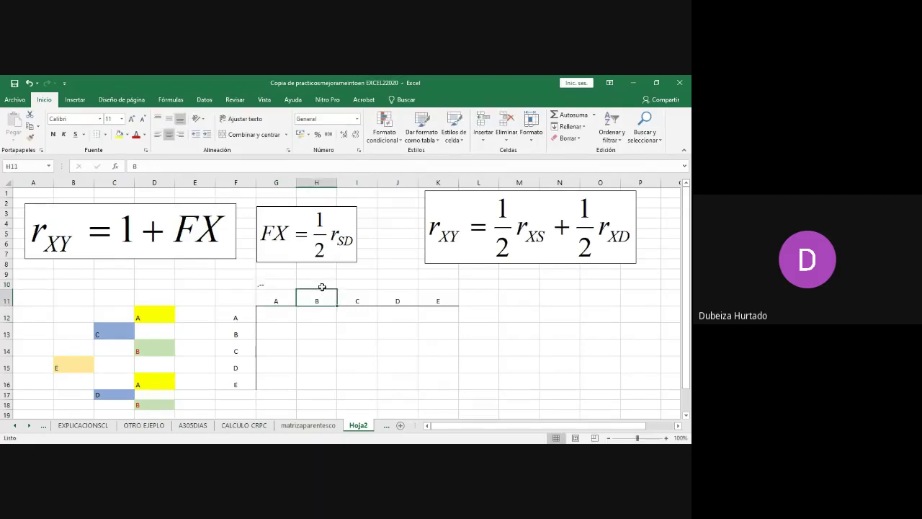
type(".--")
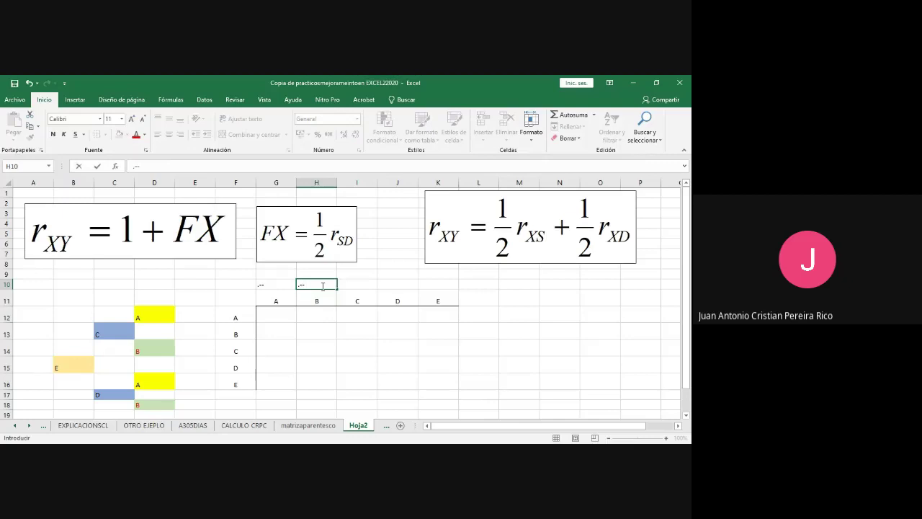
key("Return")
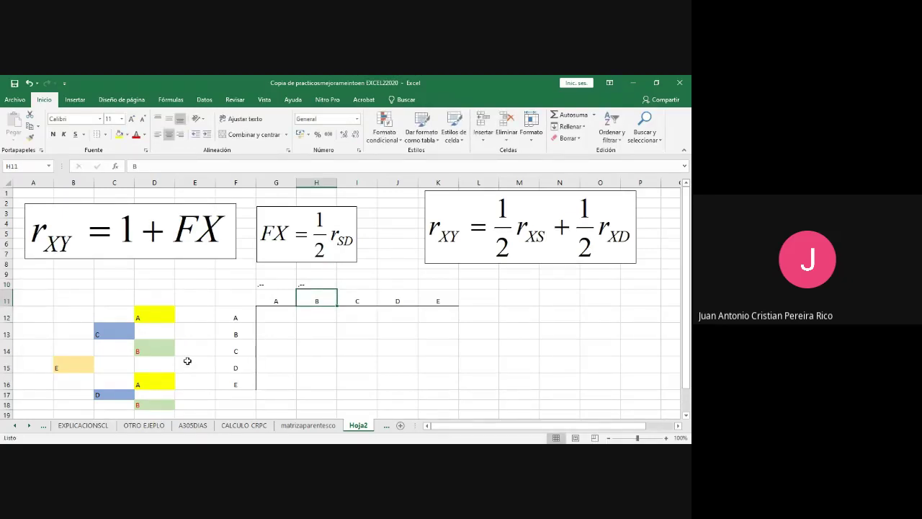
left_click_drag(277, 287, 432, 301)
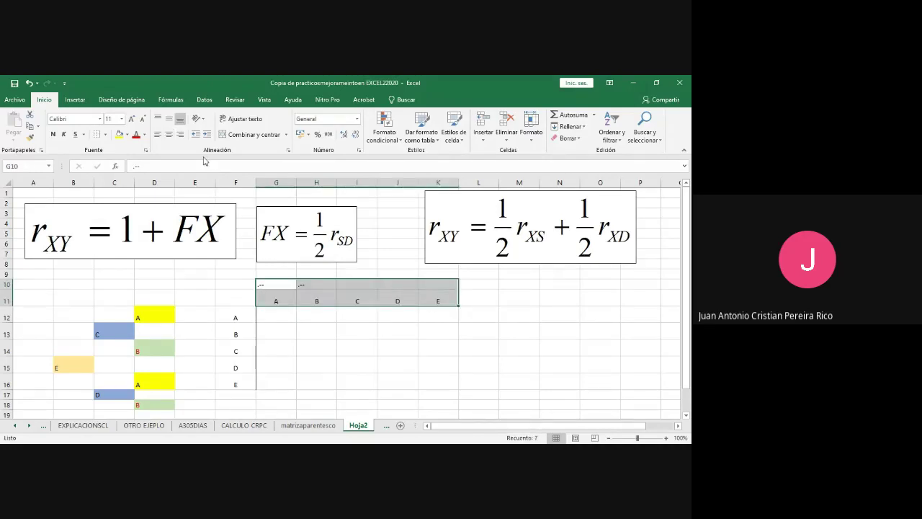
left_click(168, 135)
- Enter parent labels AB above C and D, and CD above E
left_click(369, 286)
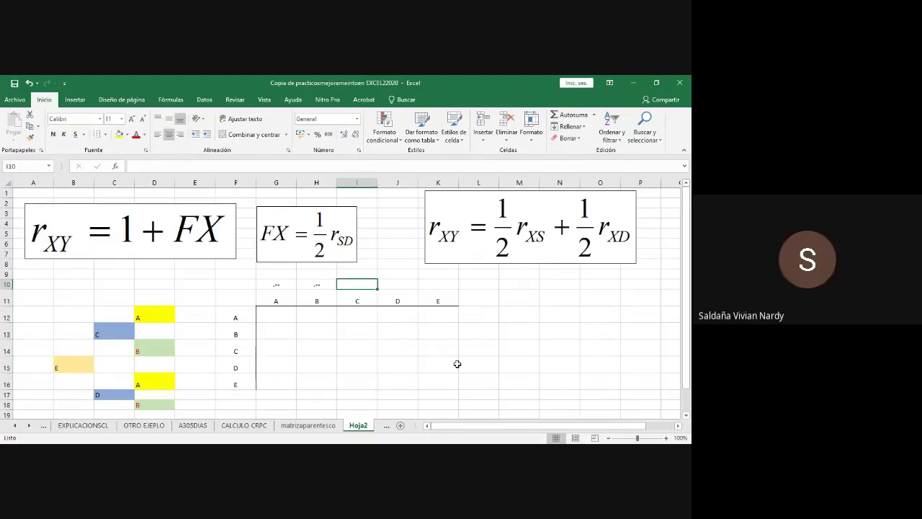
type("AB")
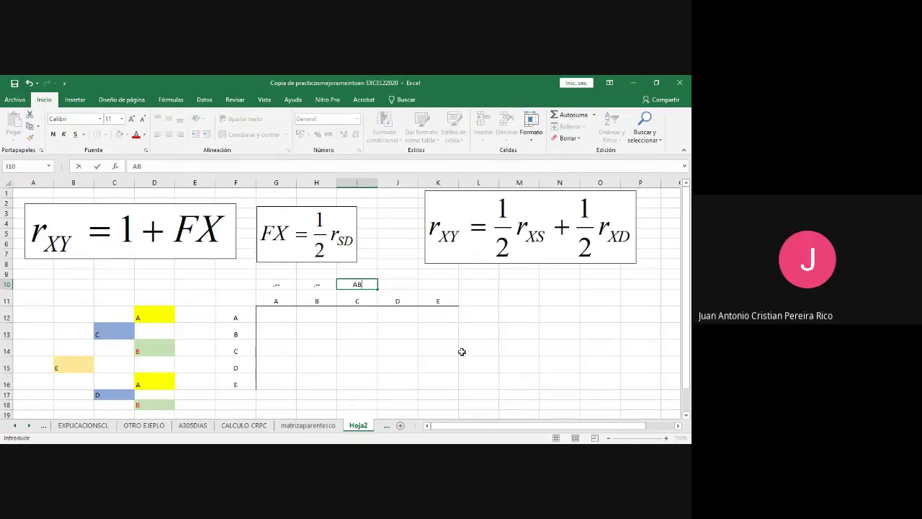
left_click(405, 285)
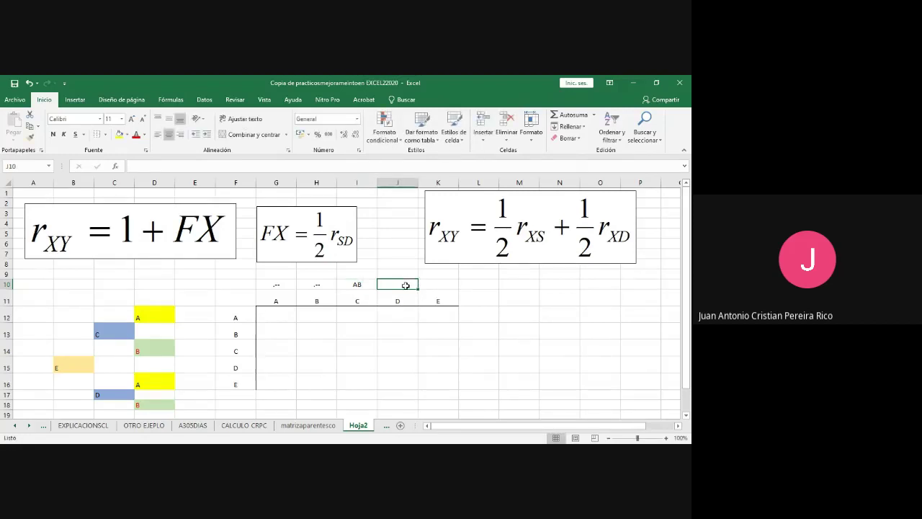
type("AB")
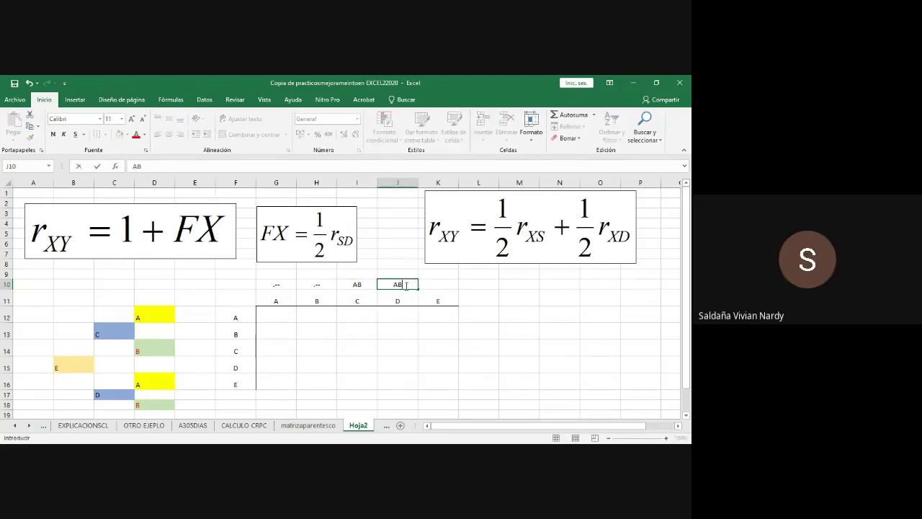
left_click(436, 285)
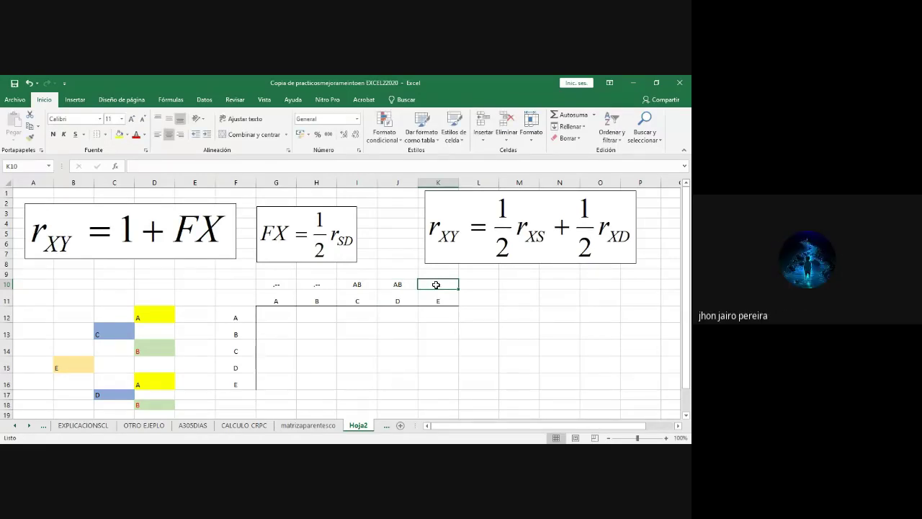
type("CD")
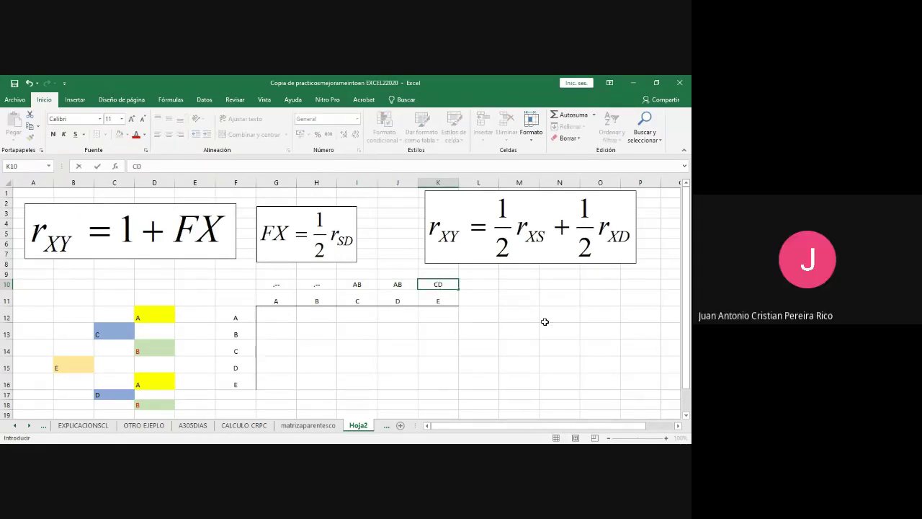
left_click(546, 323)
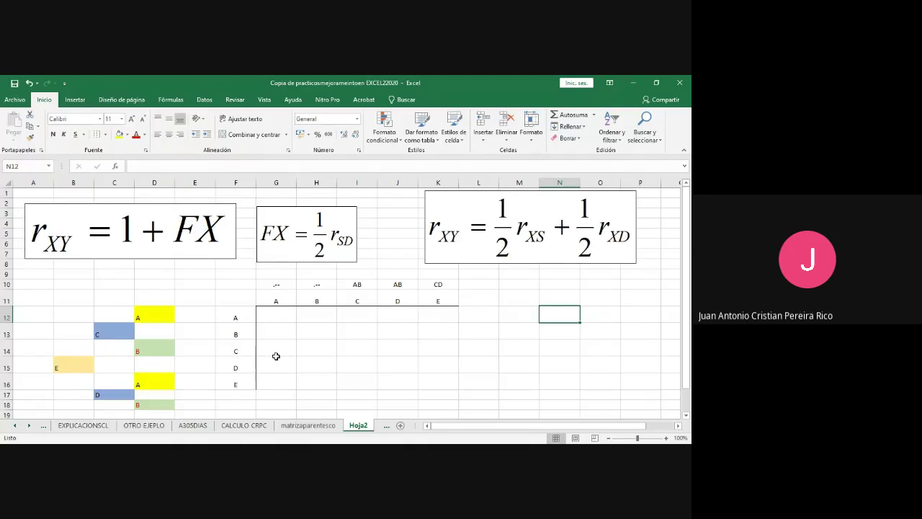
mouse_move(78, 315)
left_mouse_down()
mouse_move(173, 380)
mouse_move(174, 405)
left_mouse_up()
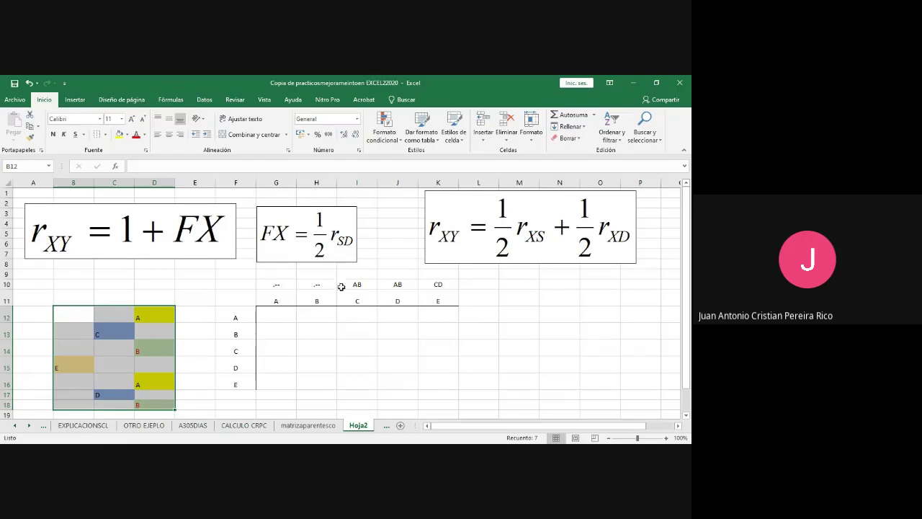
left_click(281, 301)
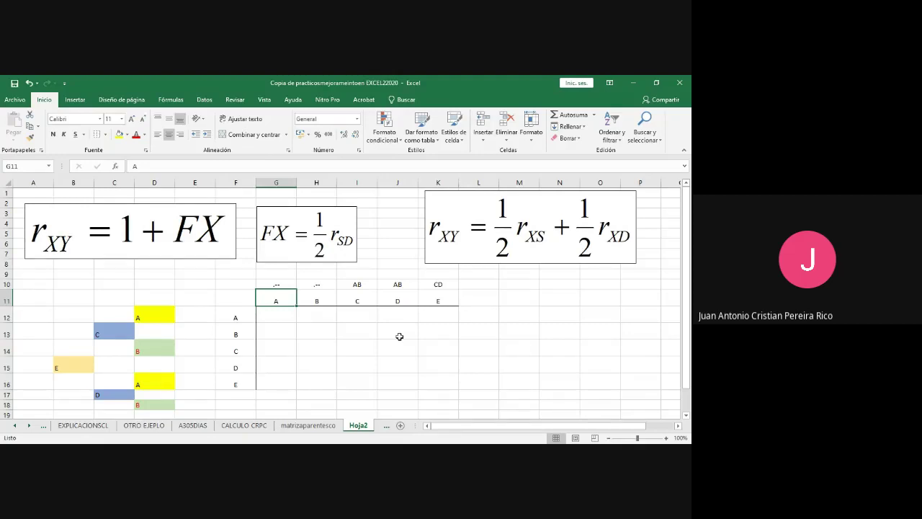
key("Right")
key("Right")
key("Right")
key("Right")
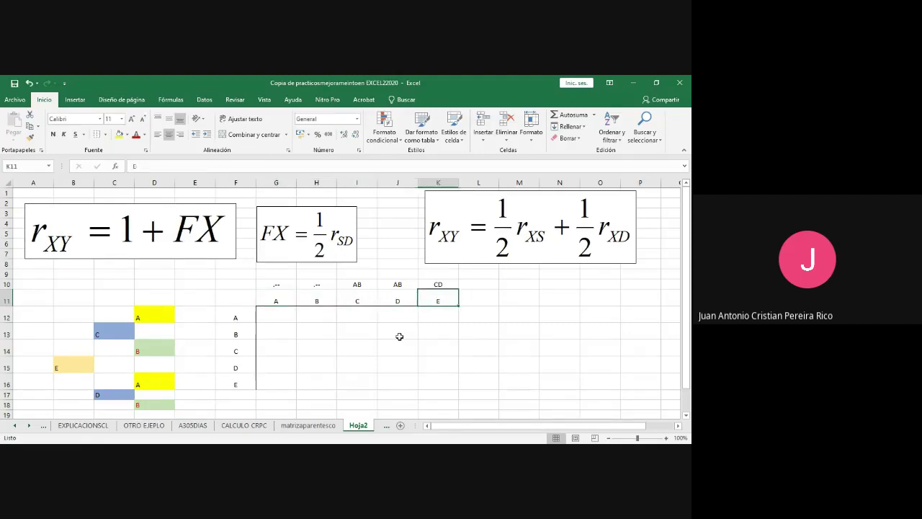
key("Right")
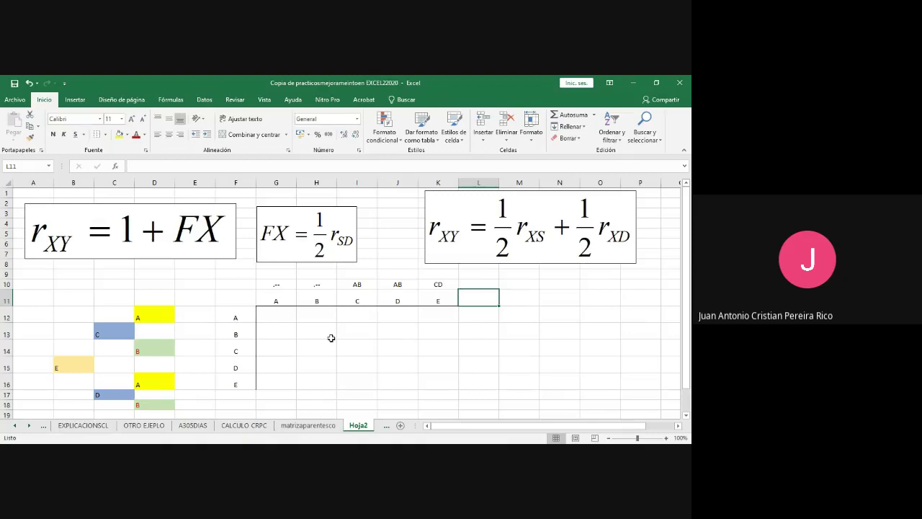
left_click(273, 288)
left_click(310, 288)
left_click(364, 288)
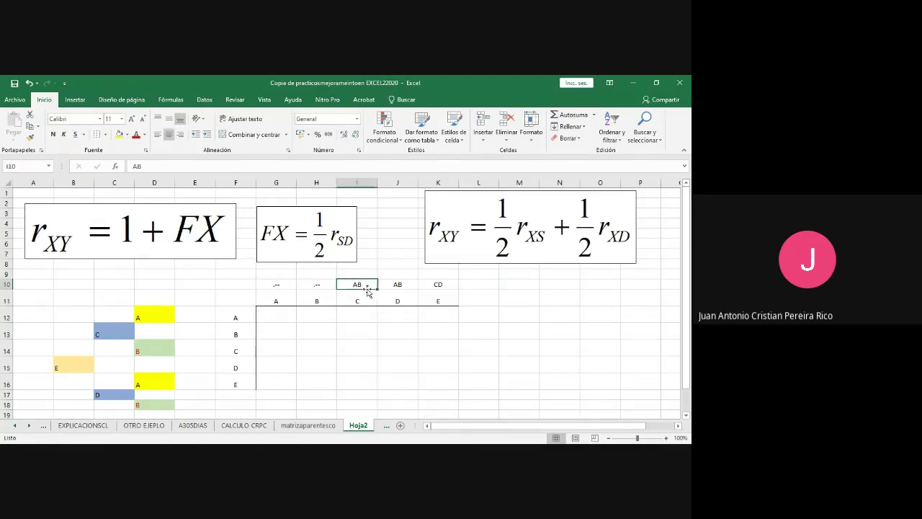
left_click(405, 288)
left_click(421, 287)
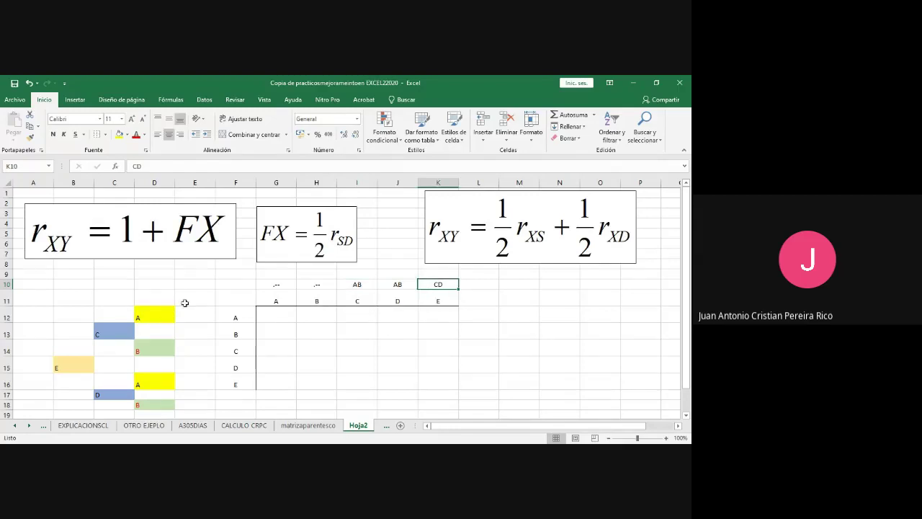
left_click(186, 297)
left_click(192, 331)
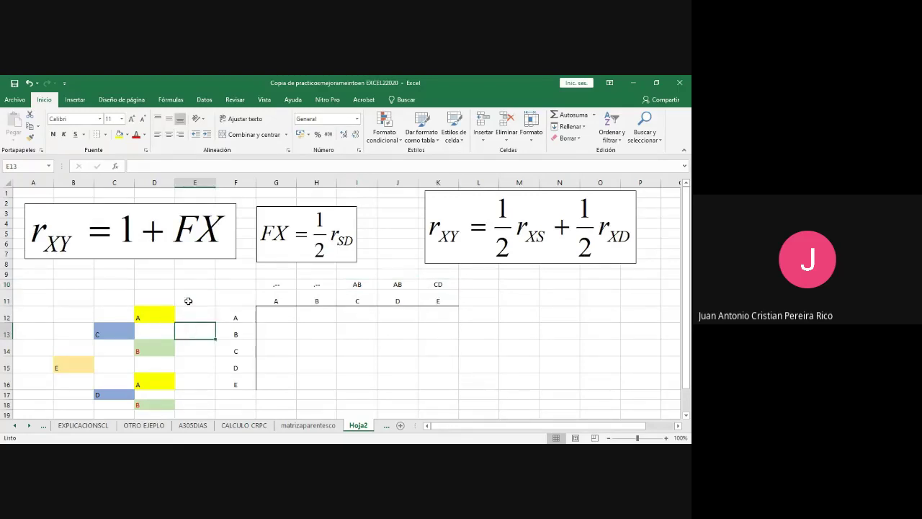
left_click_drag(190, 297, 188, 410)
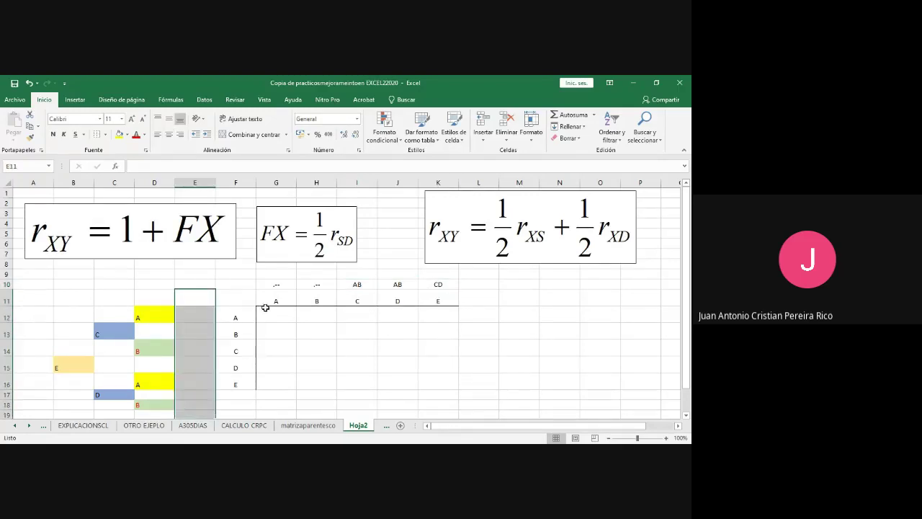
left_click(276, 284)
left_click(316, 287)
type(".--")
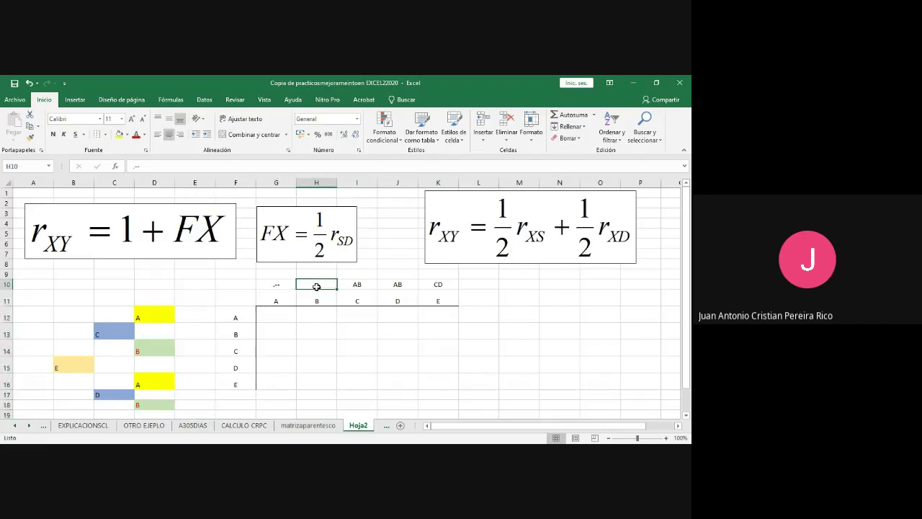
left_click(153, 314)
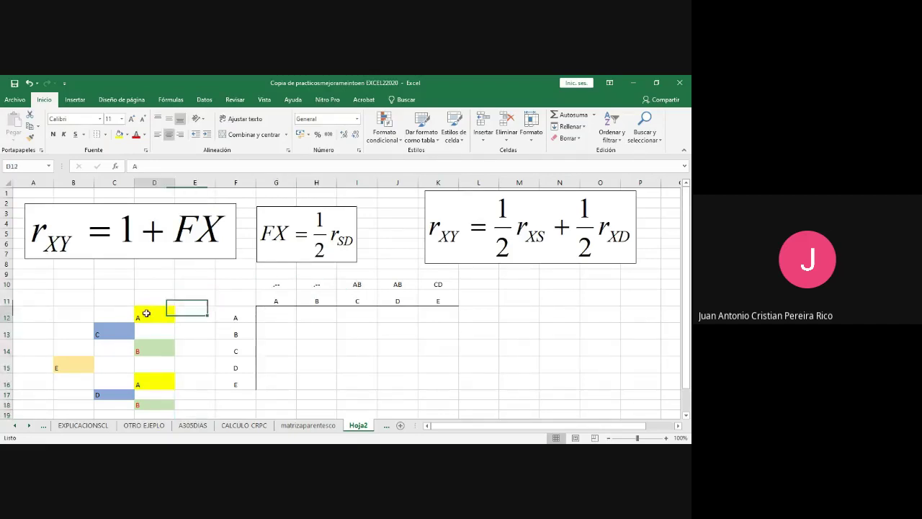
left_click(154, 350)
left_click(122, 393)
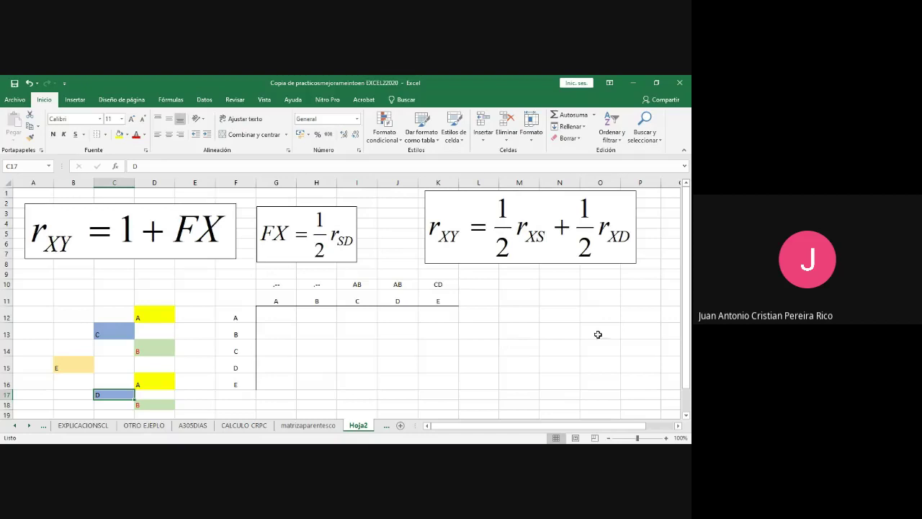
- Fill diagonal cells G12, H13, I14, J15 and K16 orange
left_click(271, 317)
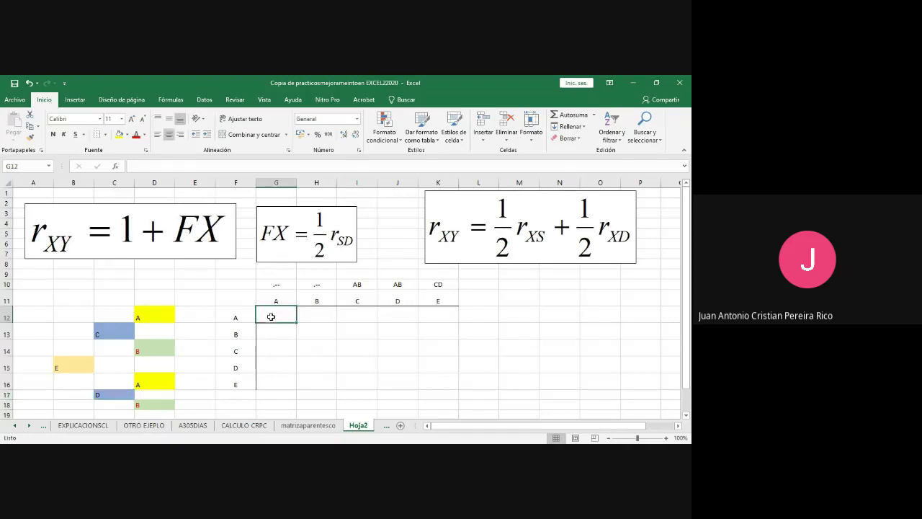
left_click(126, 135)
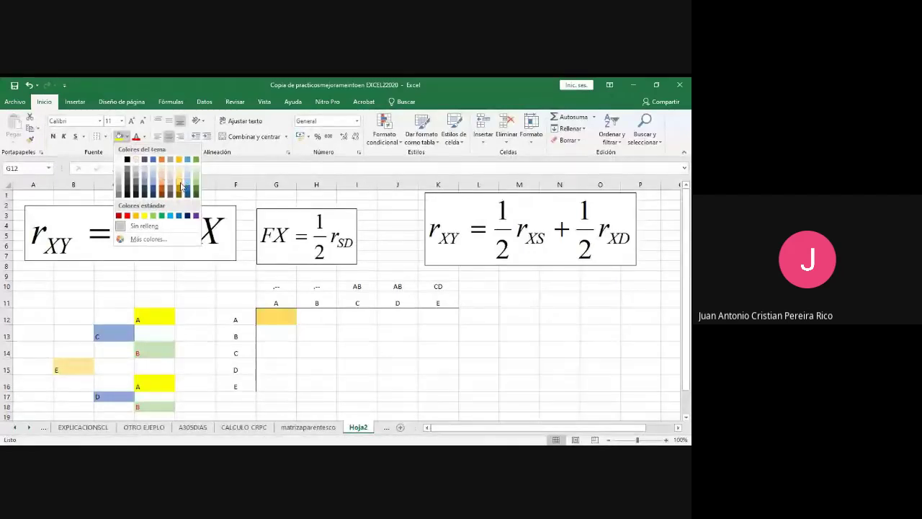
left_click(182, 188)
left_click(318, 330)
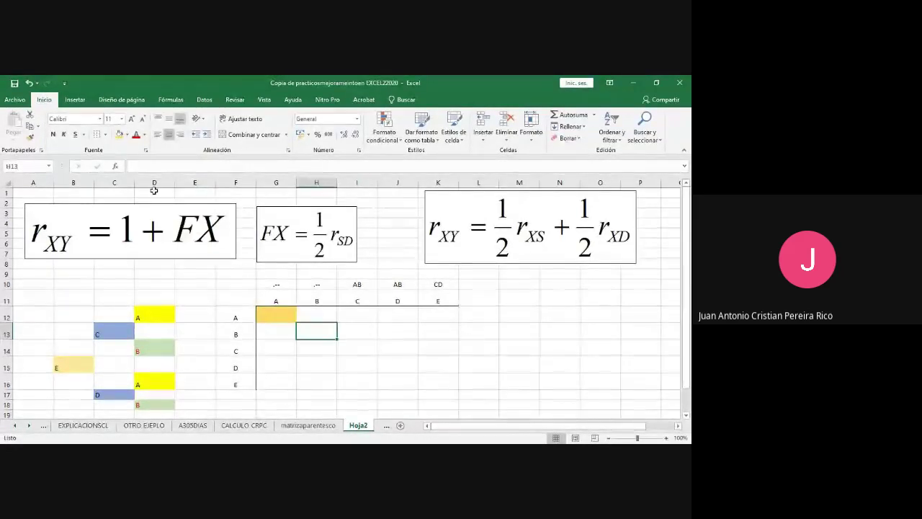
left_click(119, 134)
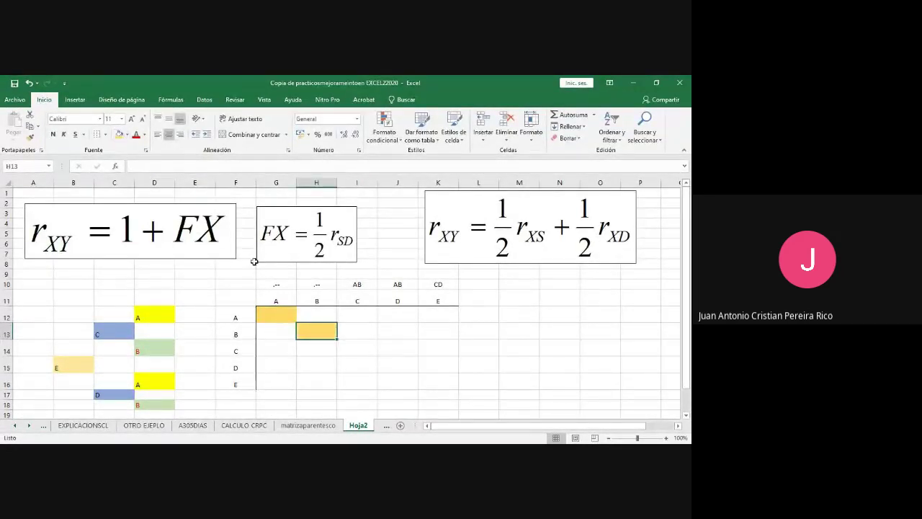
left_click(350, 345)
left_click(120, 134)
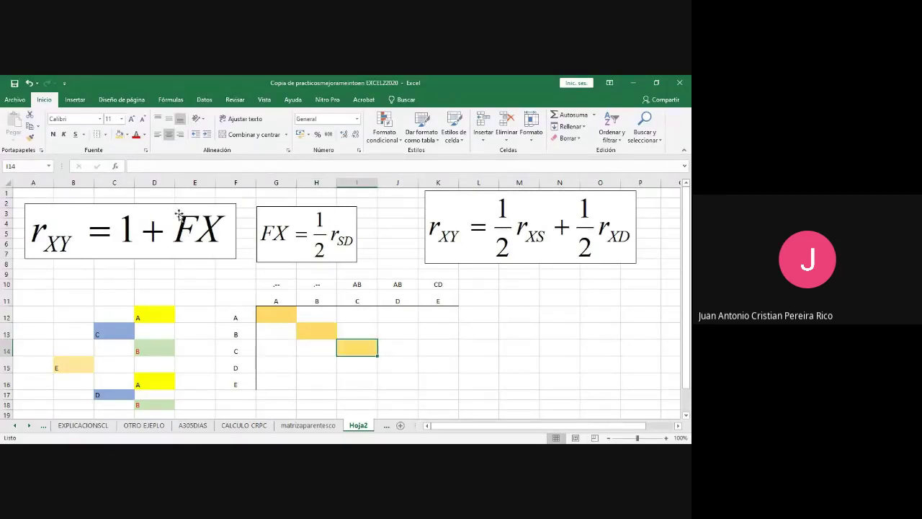
left_click(391, 364)
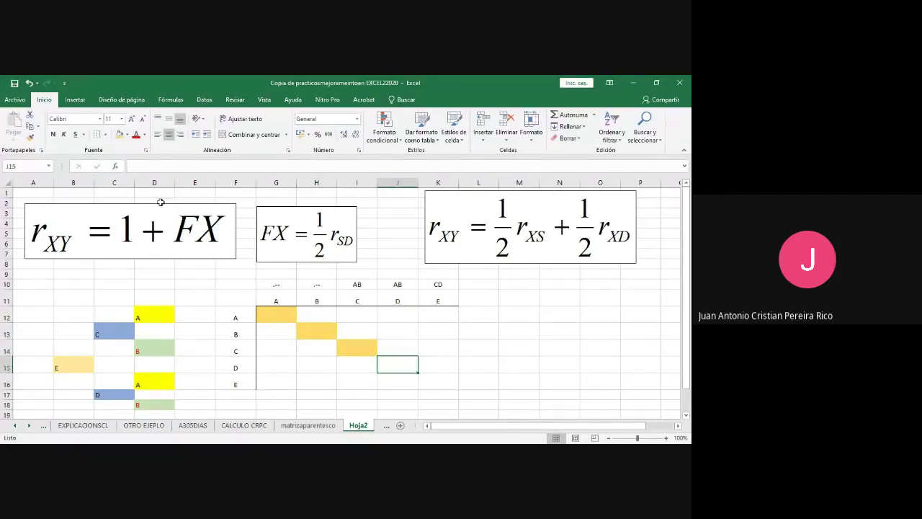
left_click(119, 135)
left_click(432, 384)
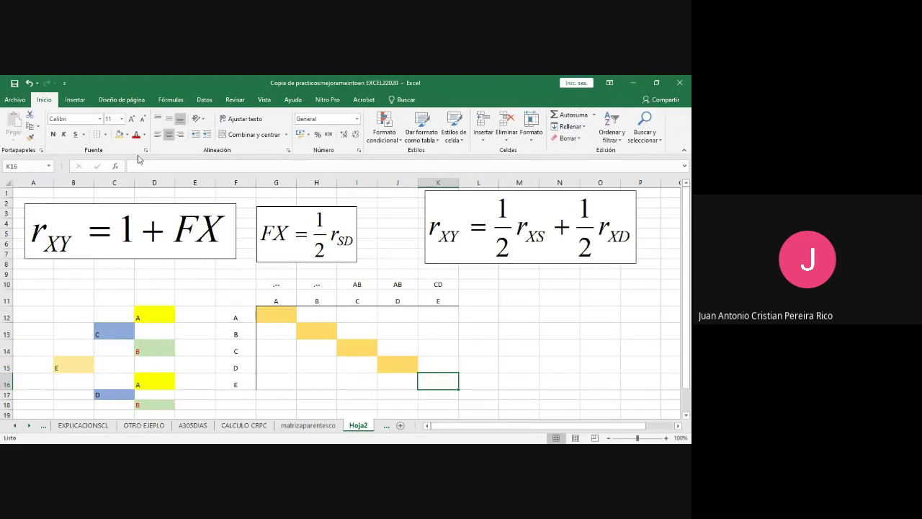
left_click(119, 134)
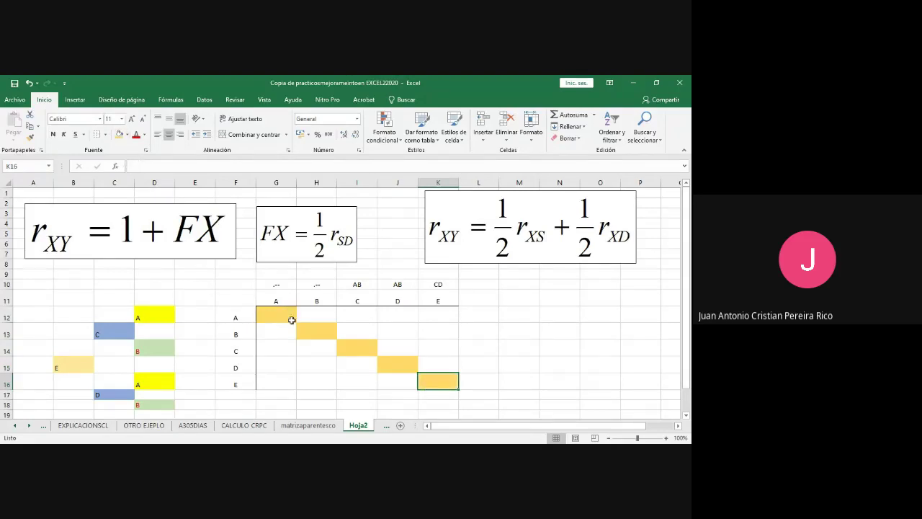
- Inspect the rXY = 1 + FX and FX = ½ rSD equations beside the matrix
left_click(290, 315)
left_click(311, 330)
left_click(348, 346)
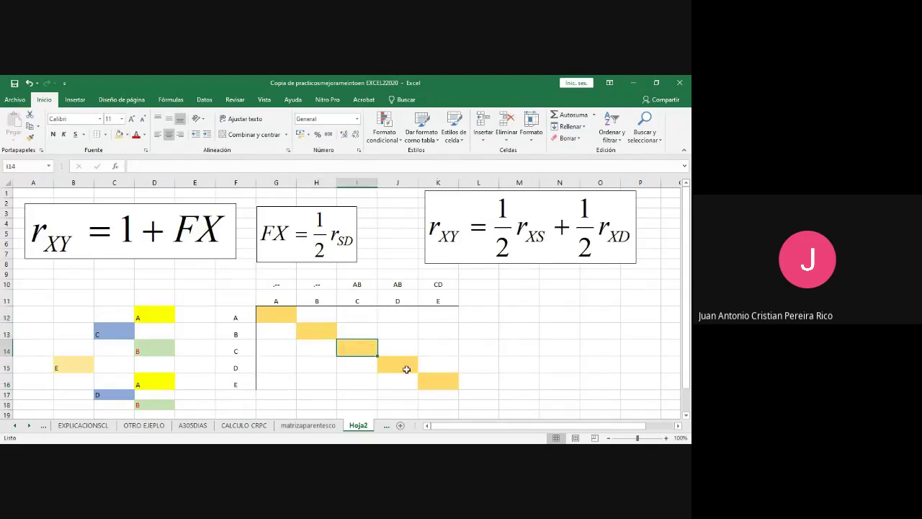
left_click(187, 233)
left_click(275, 235)
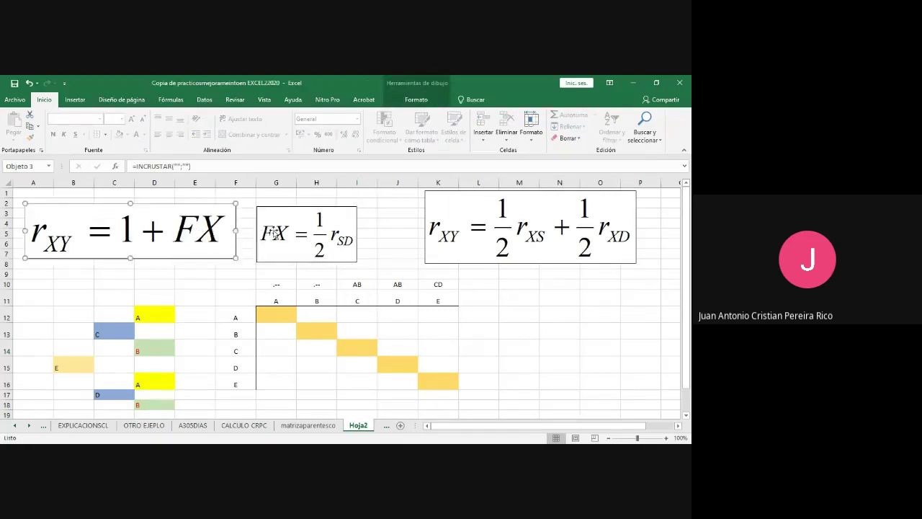
left_click(230, 227)
left_click(280, 315)
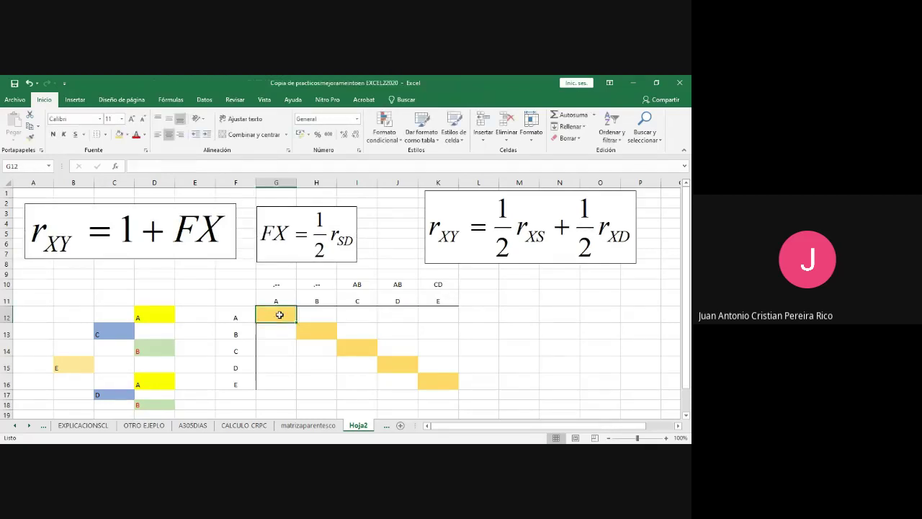
- Step through diagonal cells H13 to K16 to check the shading
left_click(322, 332)
left_click(360, 349)
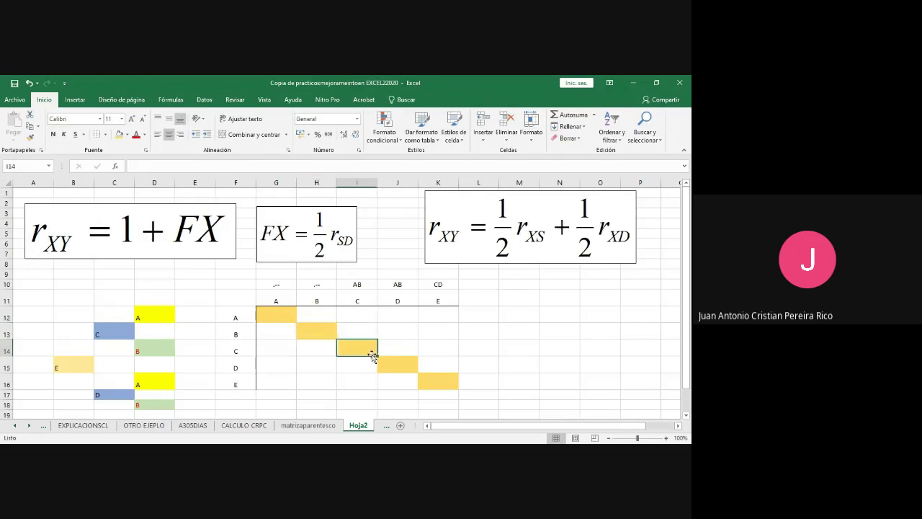
left_click(405, 368)
left_click(435, 382)
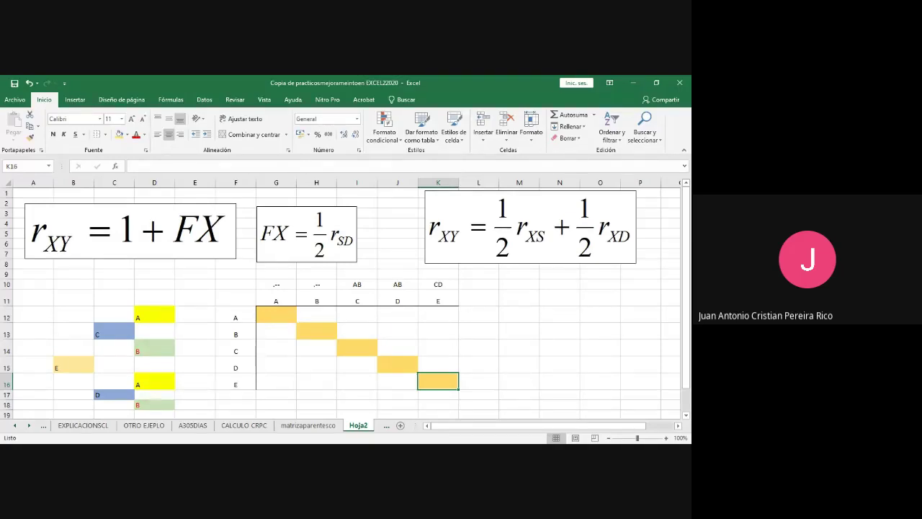
left_click(347, 352)
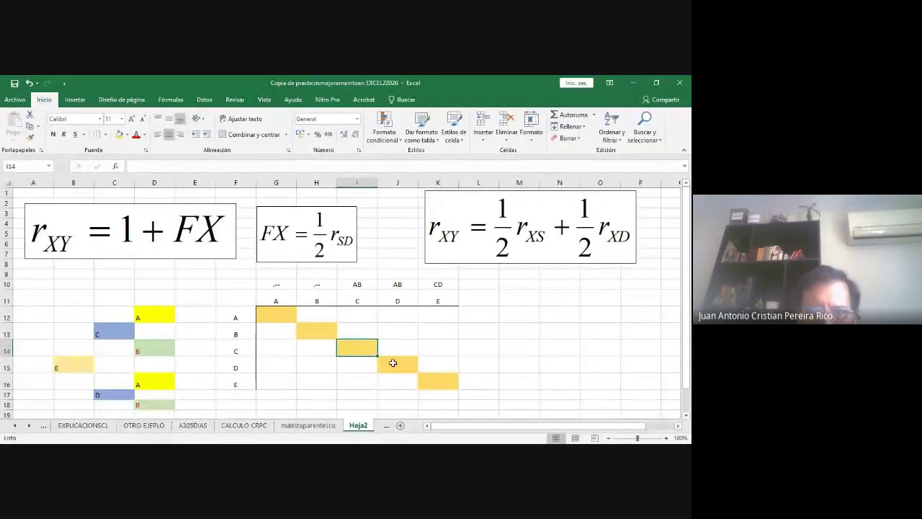
left_click(393, 362)
left_click(435, 383)
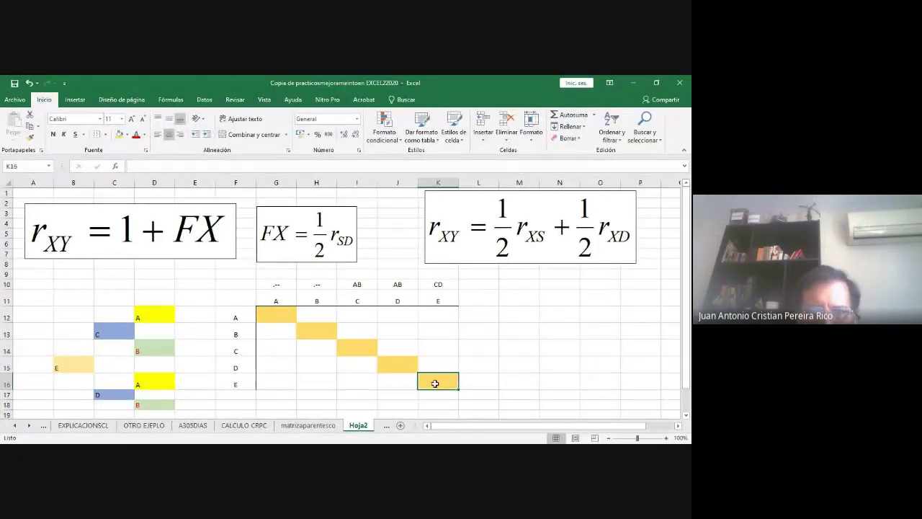
- Match row labels A–E to their diagonal cells, ending on G12
left_click(244, 319)
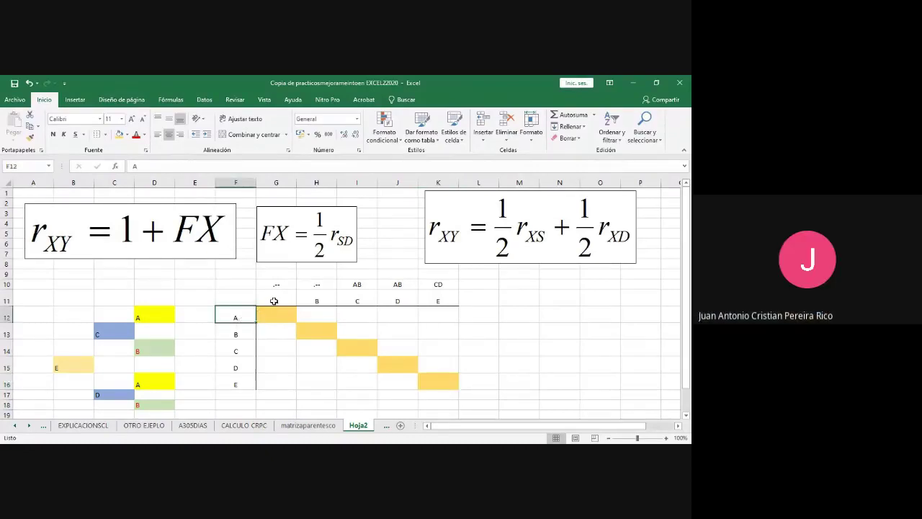
left_click(274, 301)
left_click(241, 330)
left_click(305, 331)
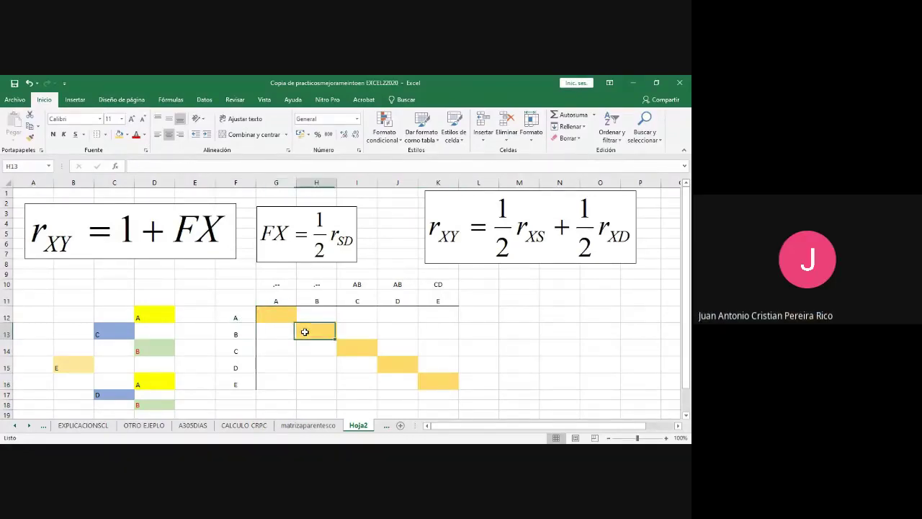
left_click(253, 349)
left_click(340, 347)
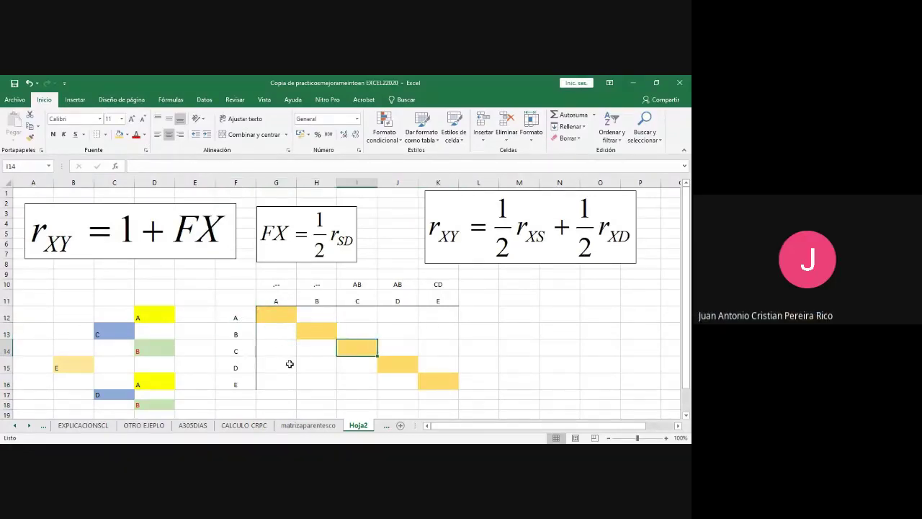
left_click(238, 382)
left_click(406, 384)
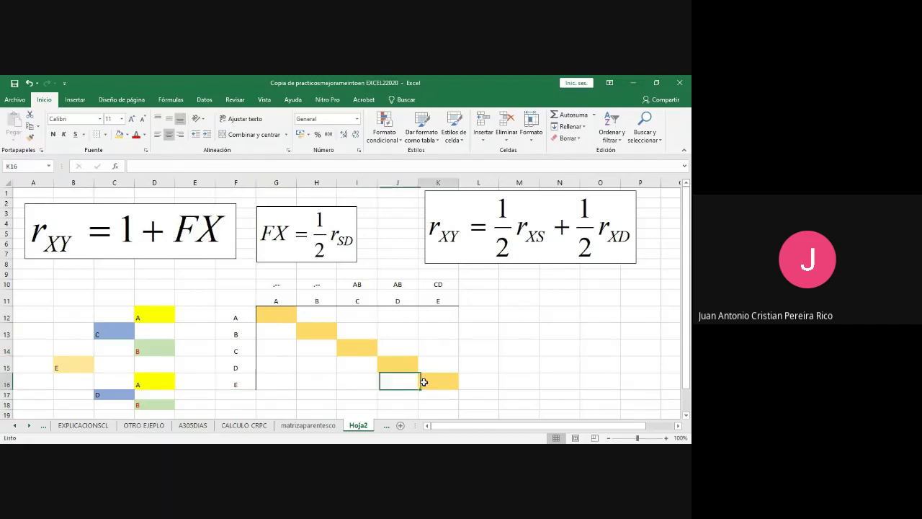
left_click(425, 382)
left_click(281, 317)
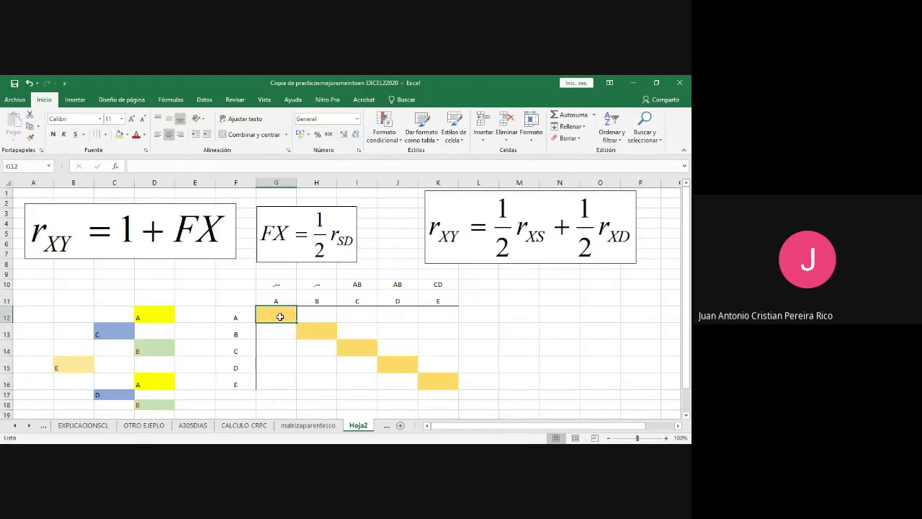
- Enter 1 in each diagonal cell G12, H13, I14, J15 and K16
type("1")
left_click(302, 328)
type("1")
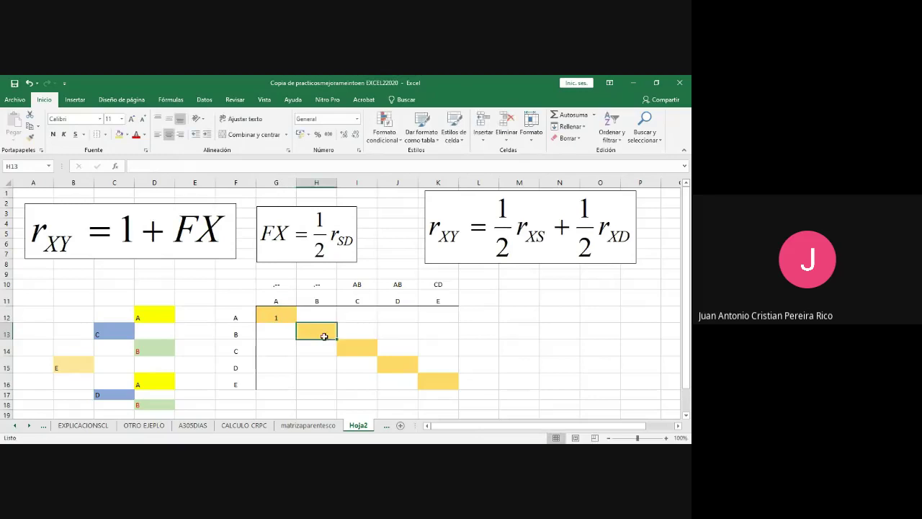
left_click(355, 347)
type("1")
left_click(409, 369)
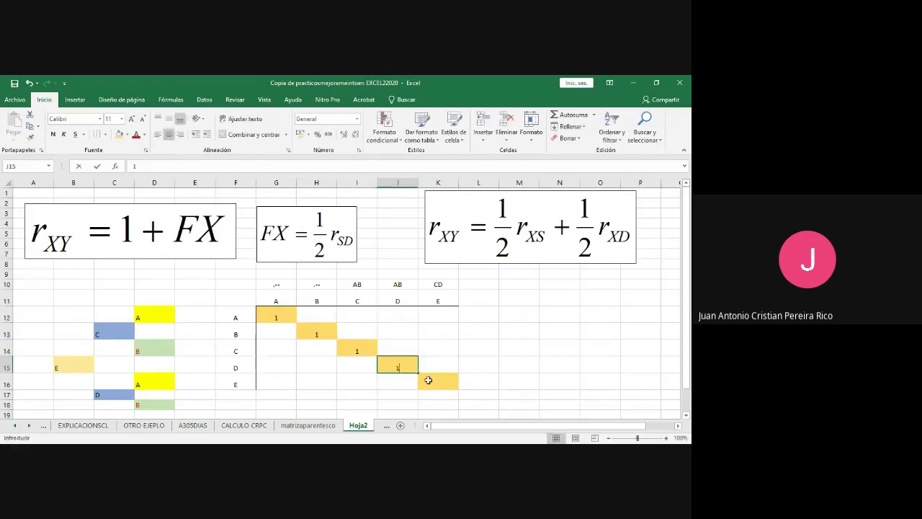
type("1")
left_click(440, 381)
type("1")
left_click(537, 384)
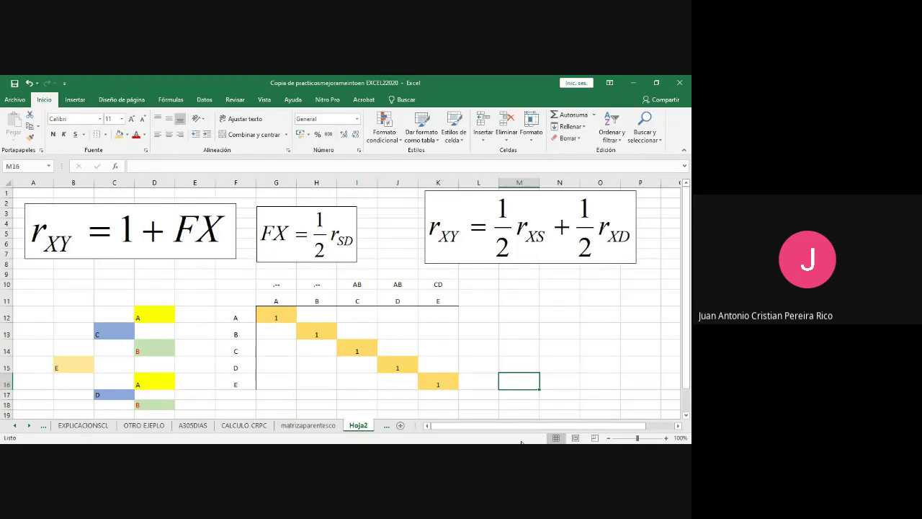
left_click(282, 318)
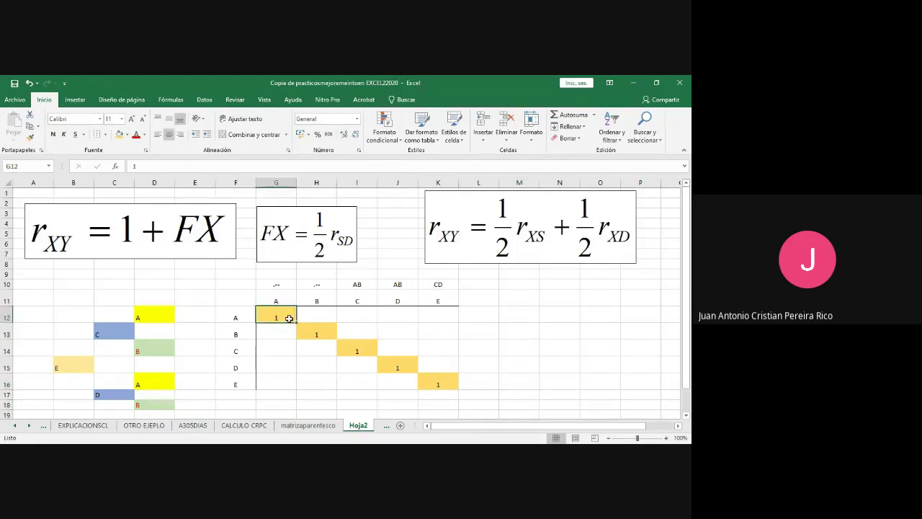
left_click(305, 327)
left_click(356, 349)
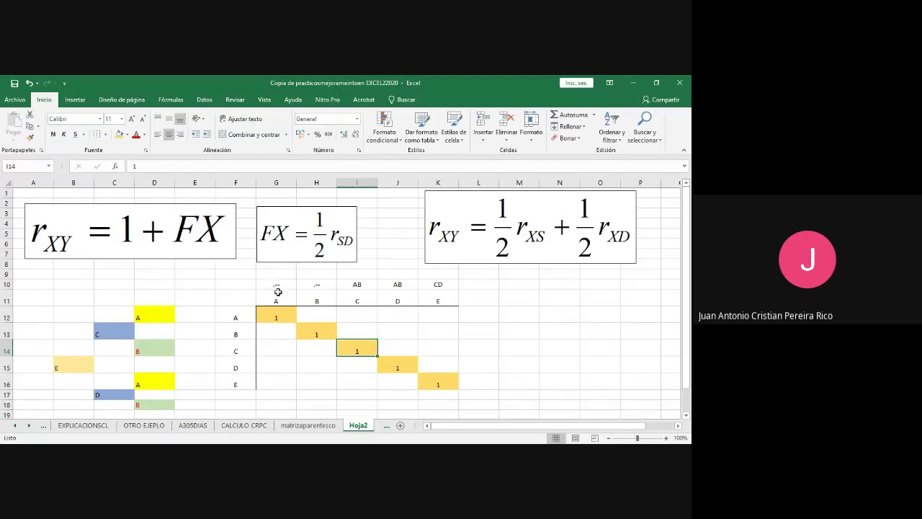
left_click(276, 315)
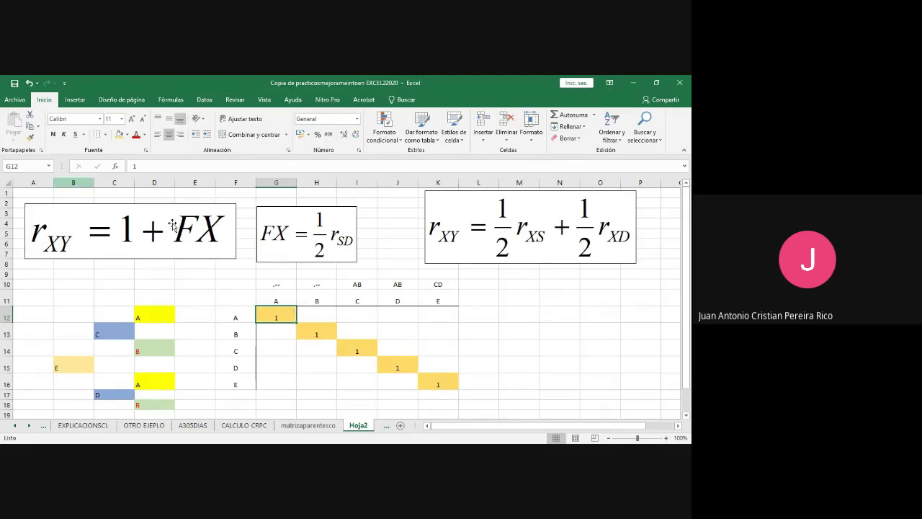
left_click(272, 285)
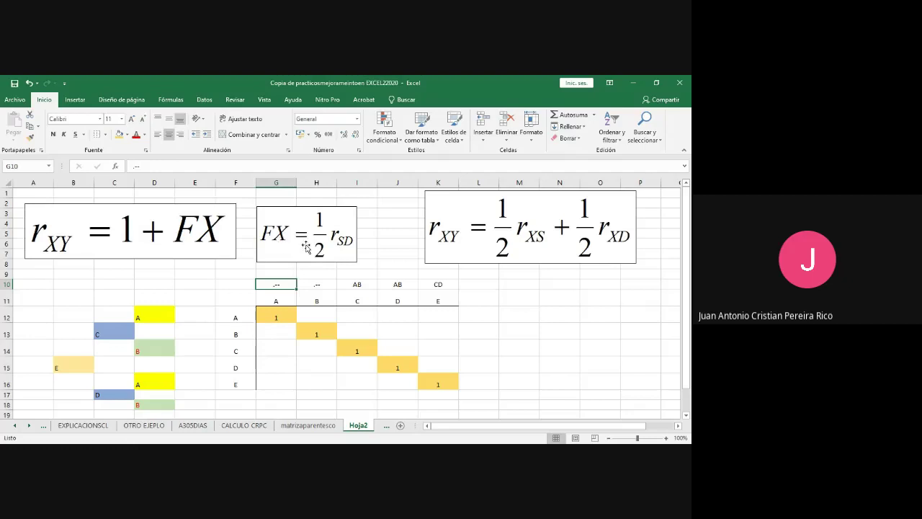
left_click(277, 316)
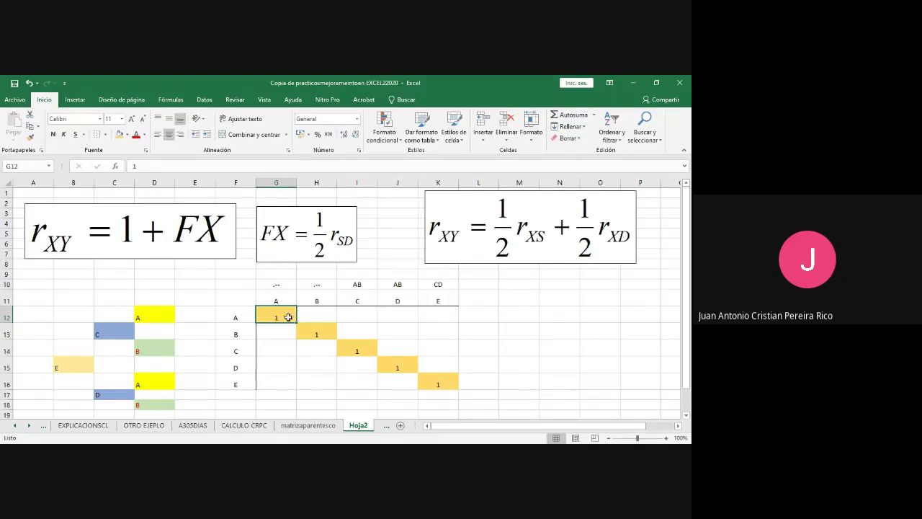
left_click_drag(289, 317, 436, 333)
left_click(325, 319)
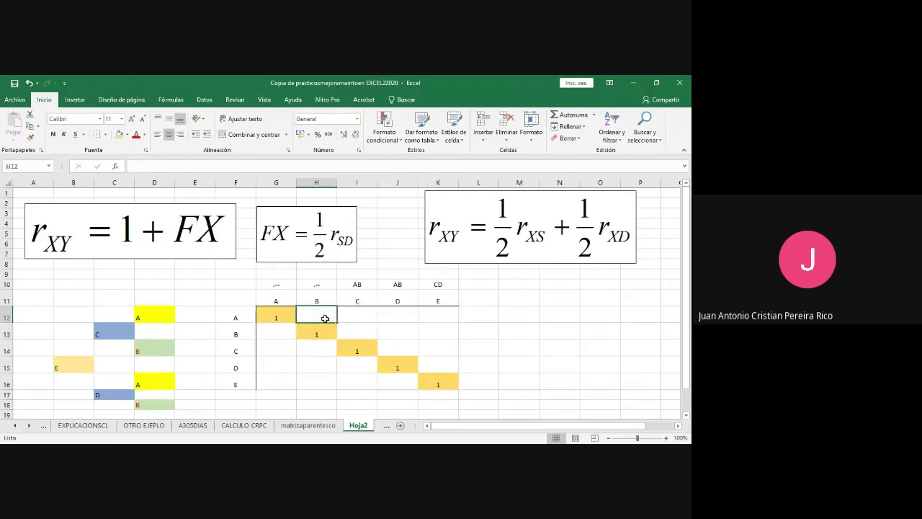
left_click_drag(325, 318, 432, 315)
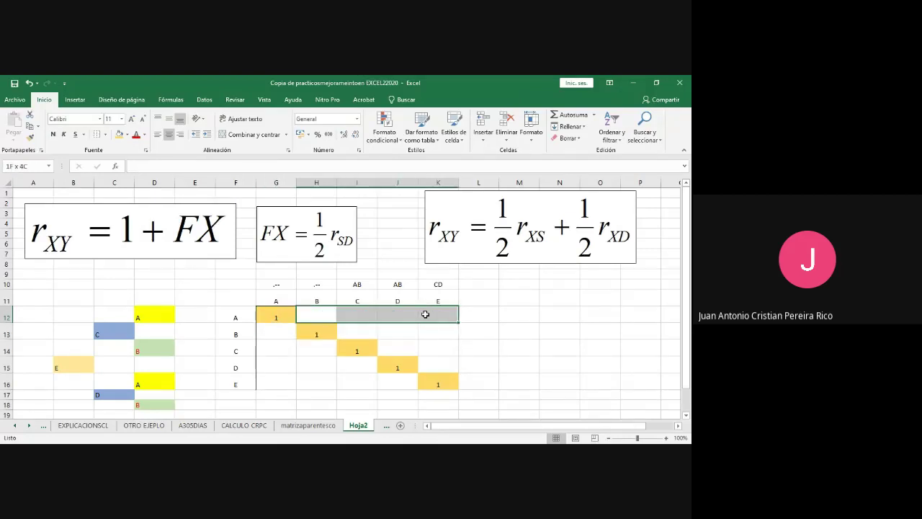
left_click(128, 137)
left_click(163, 185)
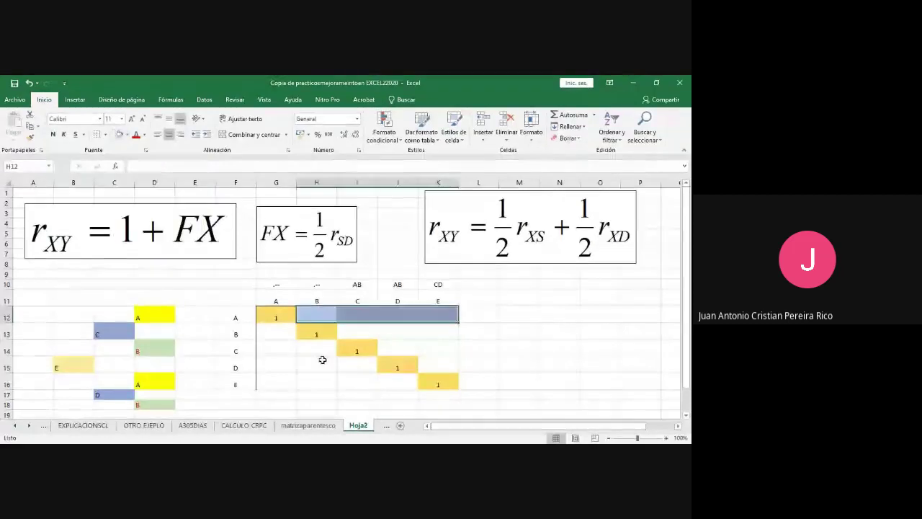
left_click(302, 314)
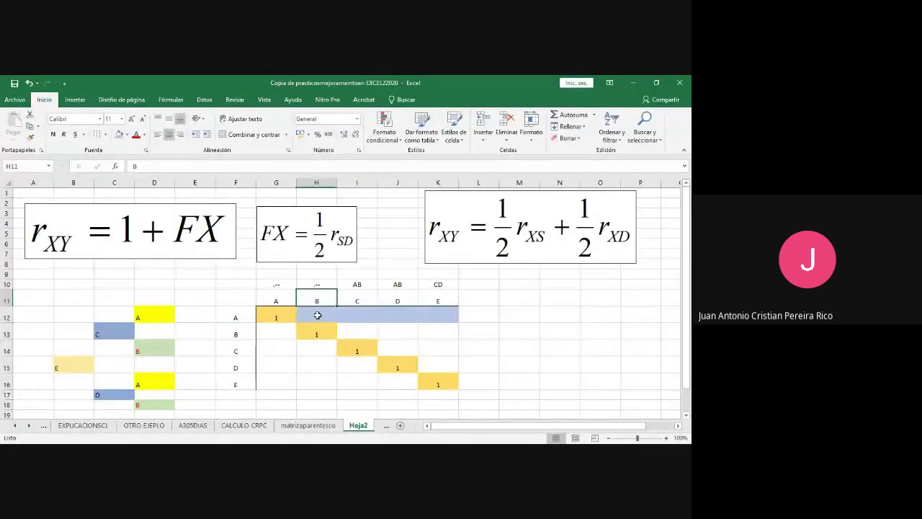
left_click(245, 318)
left_click(351, 302)
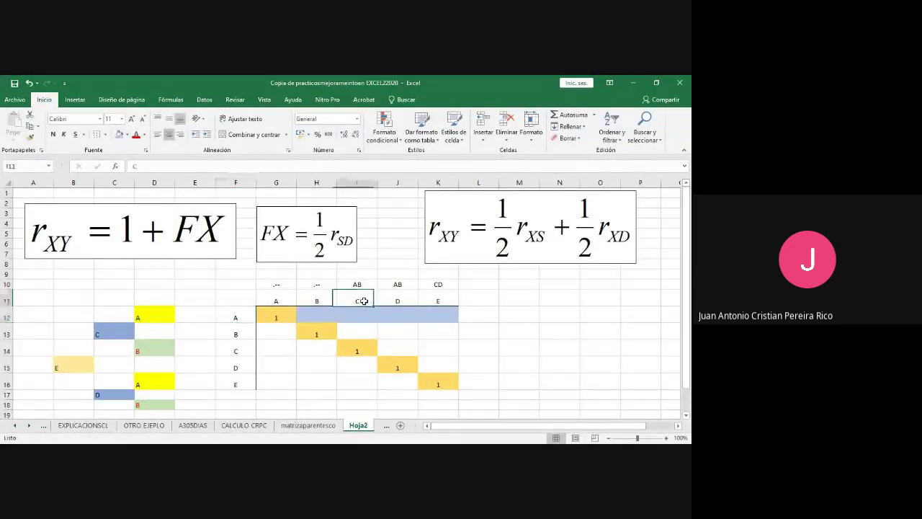
left_click(245, 317)
left_click(393, 301)
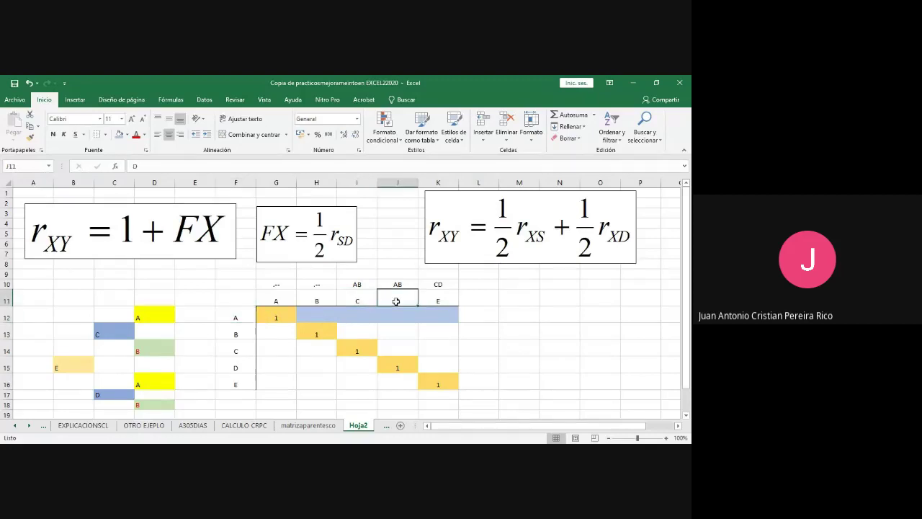
left_click(163, 316)
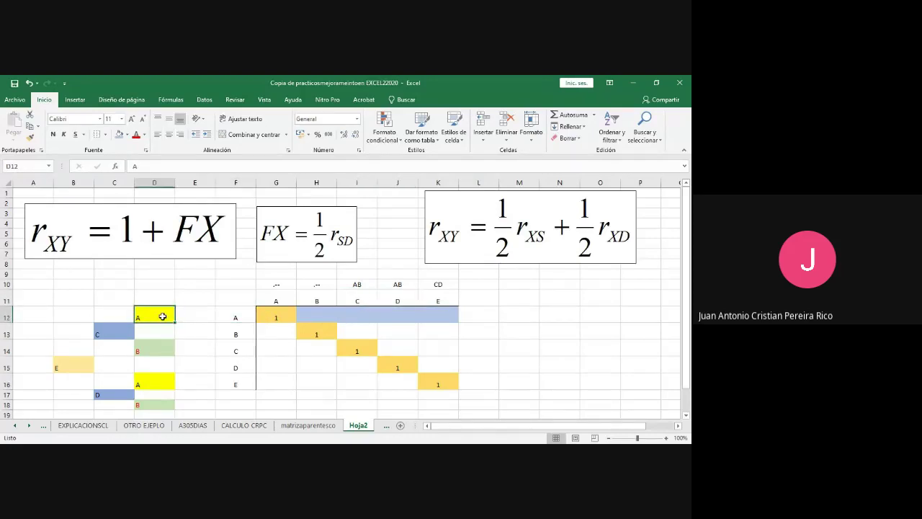
left_click(147, 350)
left_click(152, 317)
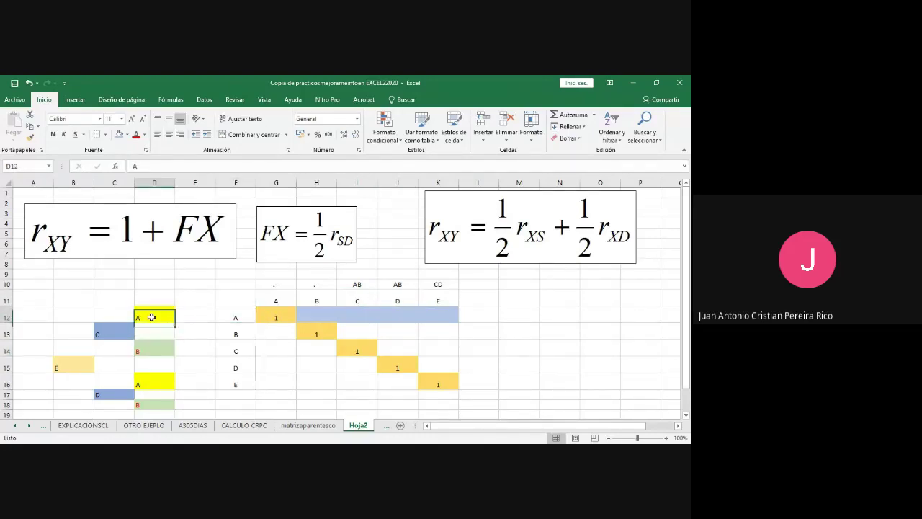
left_click(145, 348)
left_click(152, 320)
left_click(151, 348)
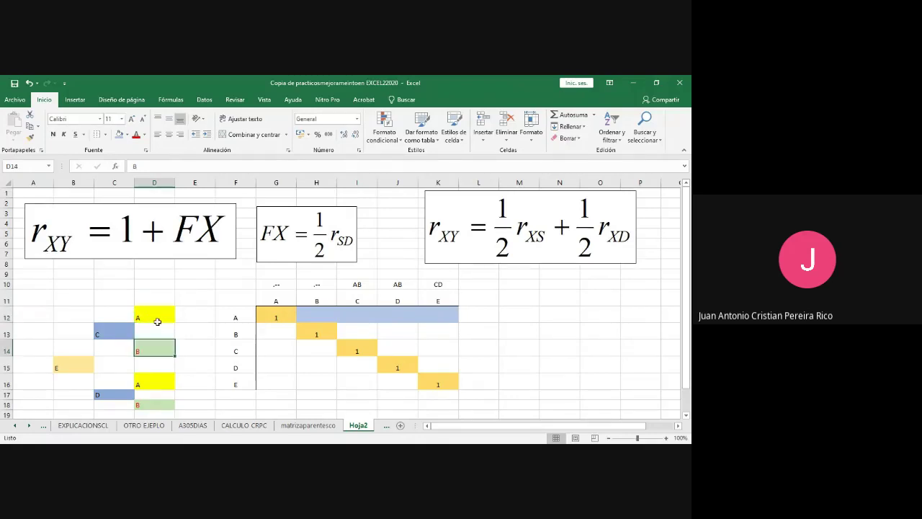
left_click(156, 319)
left_click(152, 351)
left_click(157, 319)
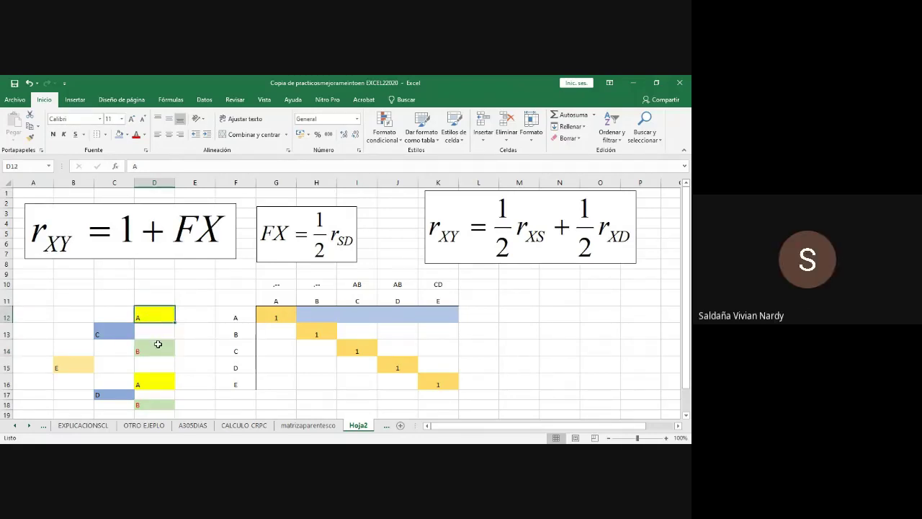
left_click(158, 345)
left_click(161, 313)
left_click(159, 346)
left_click(164, 317)
left_click(162, 345)
left_click(127, 335)
left_click(154, 315)
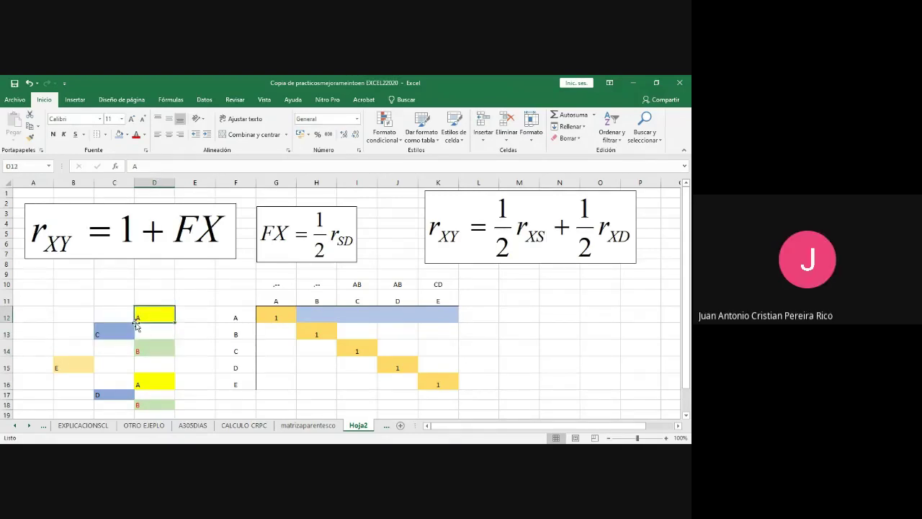
left_click(132, 328)
left_click(137, 322)
left_click(131, 328)
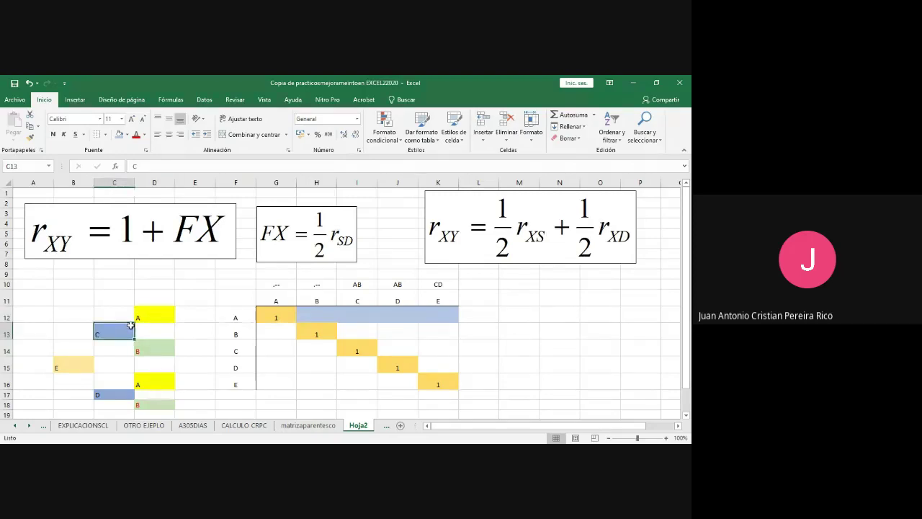
left_click(146, 317)
left_click(123, 328)
left_click(148, 315)
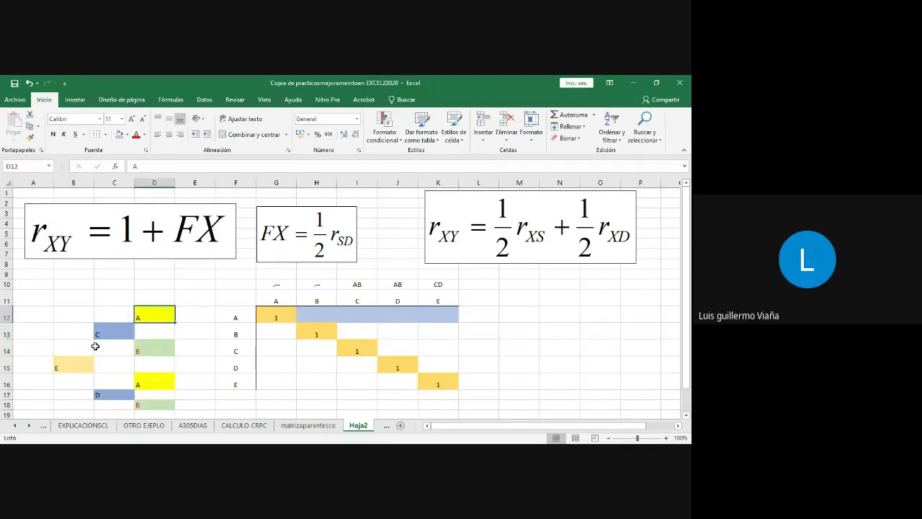
left_click(71, 361)
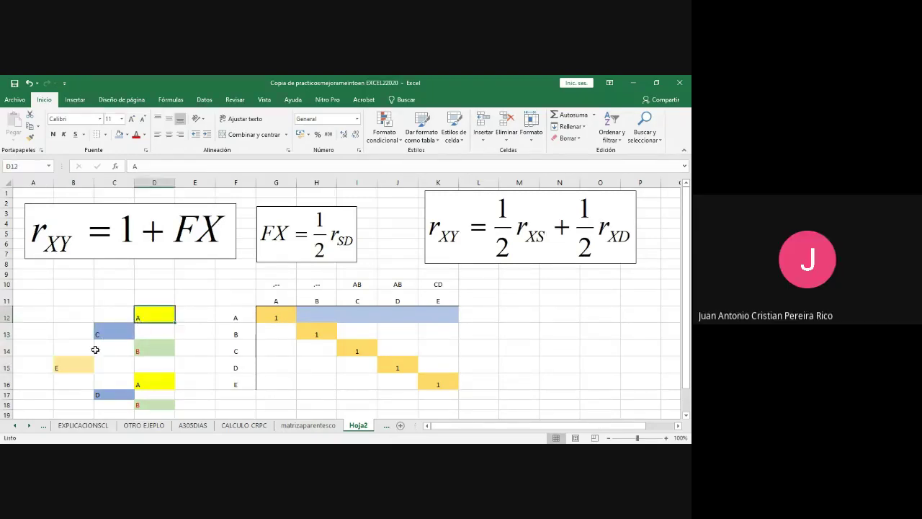
left_click(150, 317)
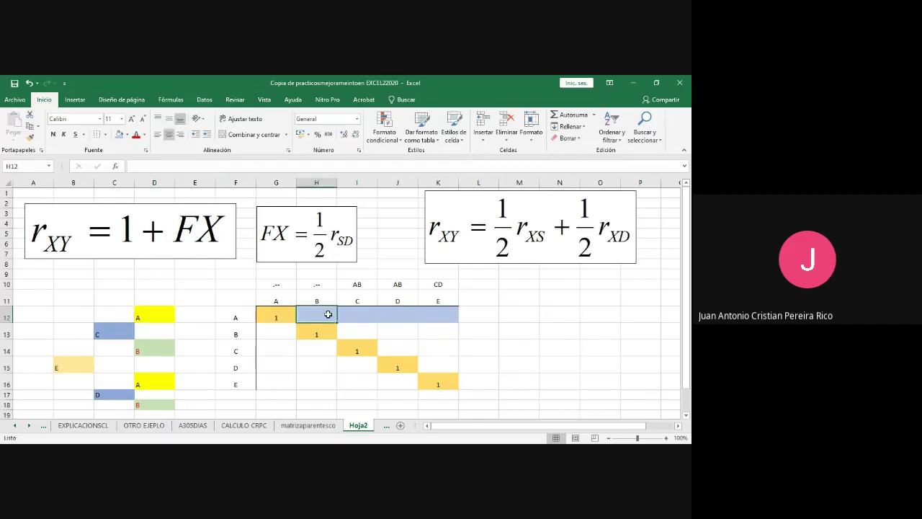
left_click(449, 196)
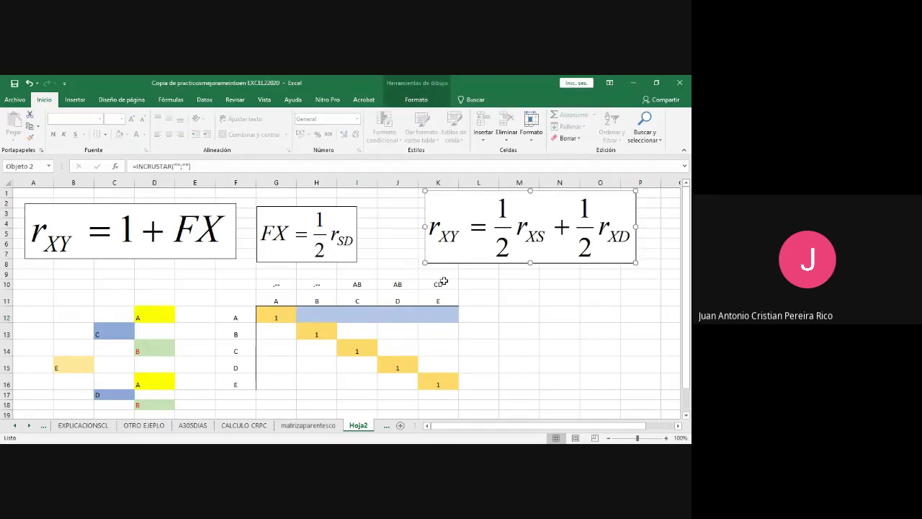
left_click(254, 321)
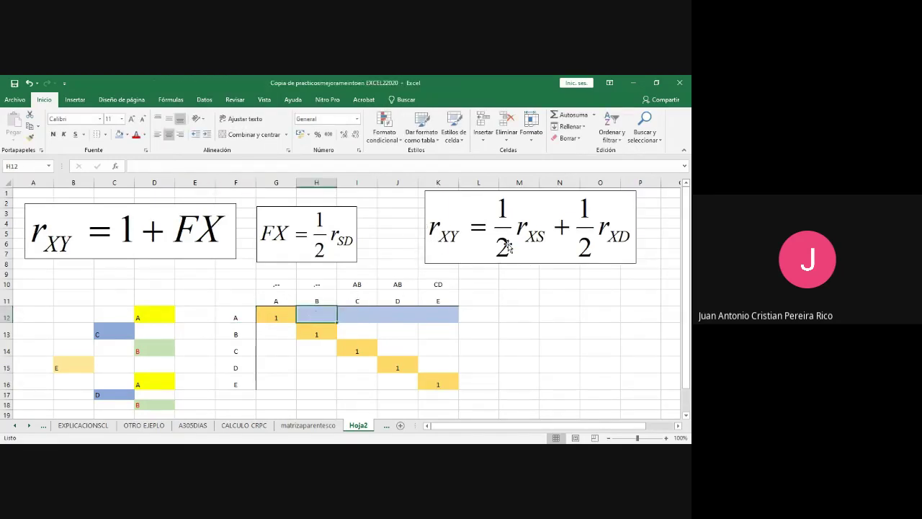
left_click(237, 317)
left_click(320, 299)
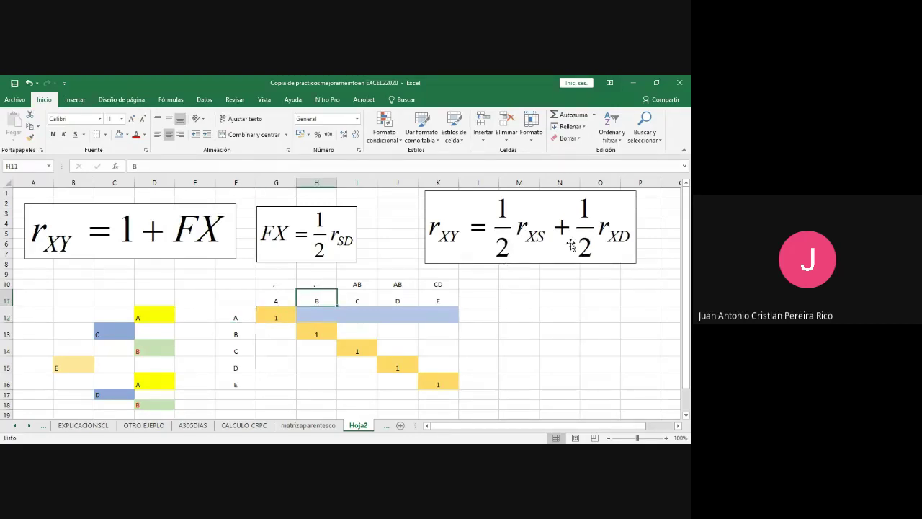
left_click(242, 322)
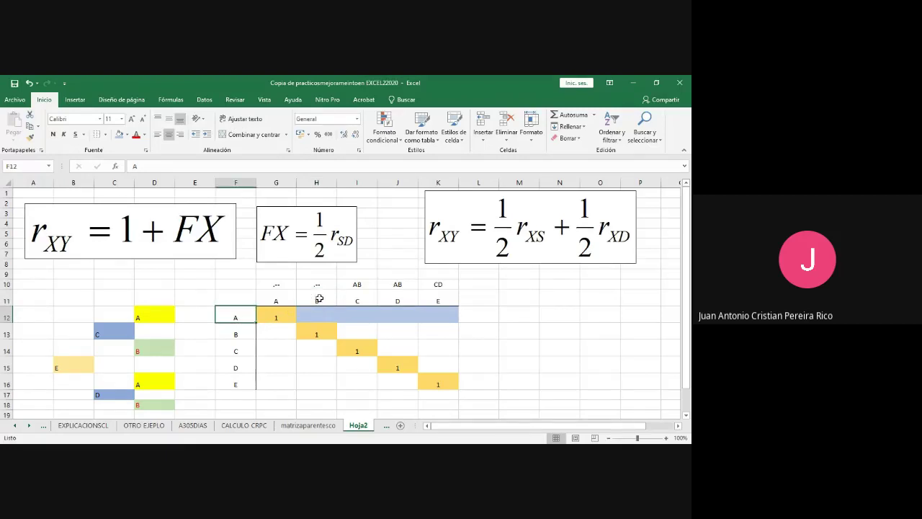
left_click(318, 300)
left_click(316, 283)
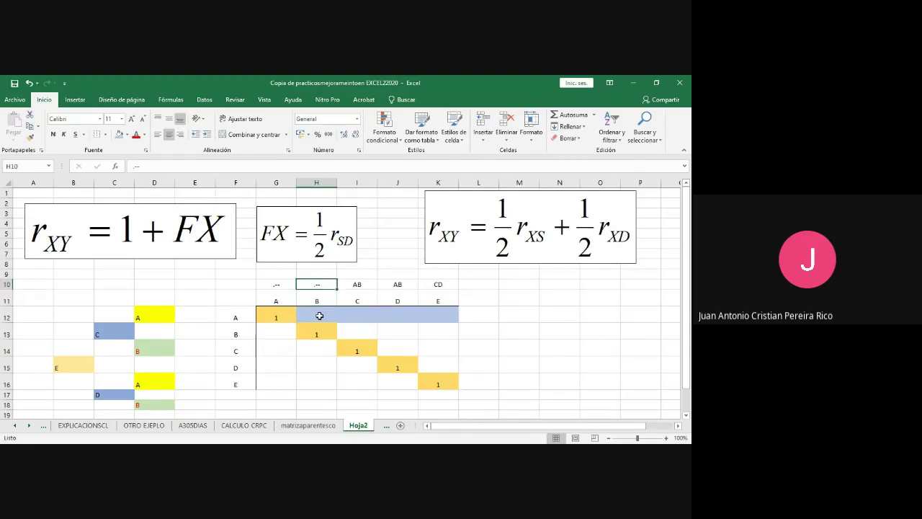
- Enter 0 in H12 for the A–B pair
left_click(320, 316)
type("0")
left_click(628, 336)
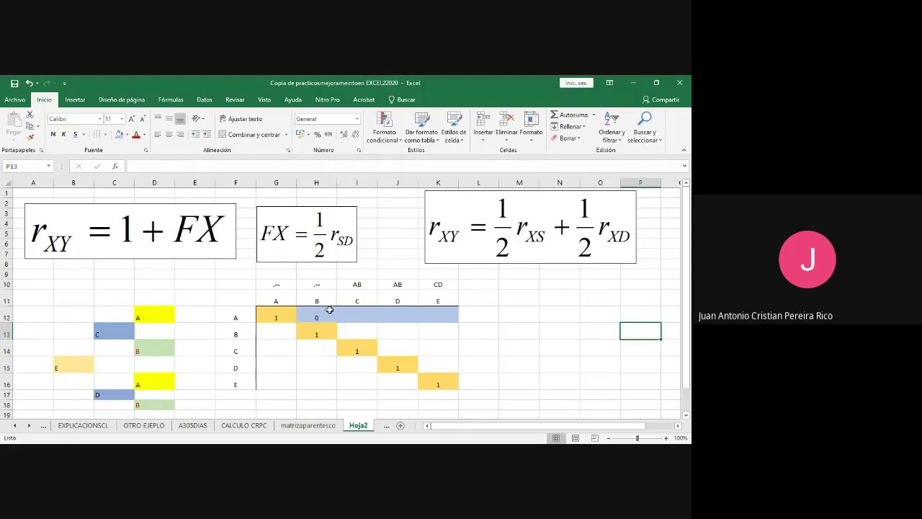
- Compare pedigree individuals A and B, then begin the formula =(0,5* in H12
left_click(169, 318)
left_click(162, 348)
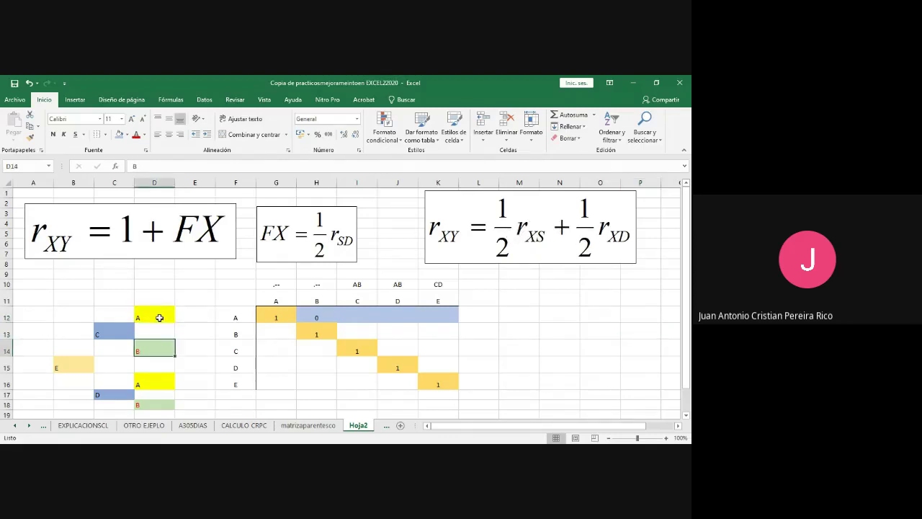
left_click(159, 318)
left_click(156, 351)
left_click(160, 318)
left_click(161, 345)
left_click(160, 317)
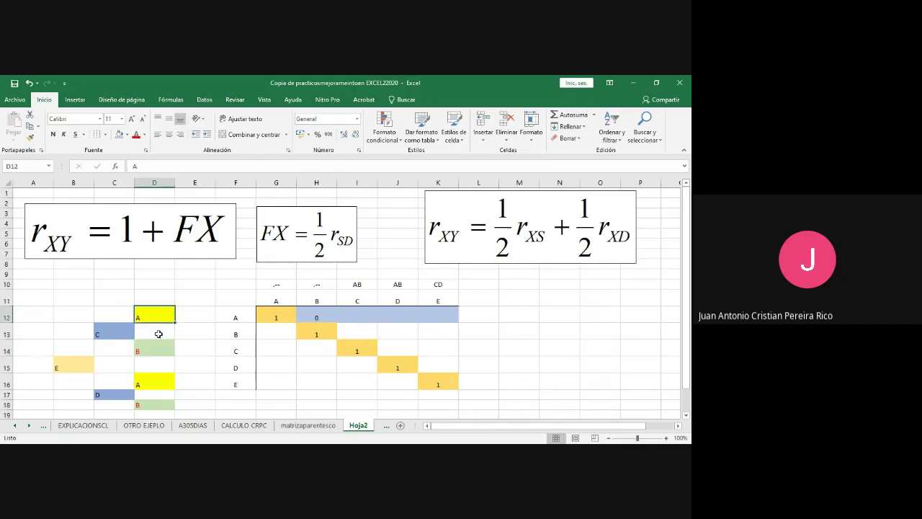
left_click(158, 348)
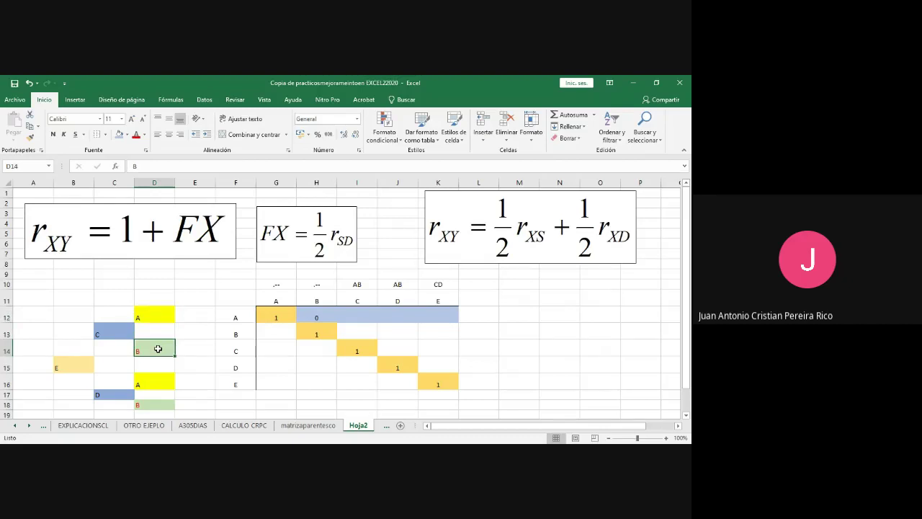
left_click(318, 319)
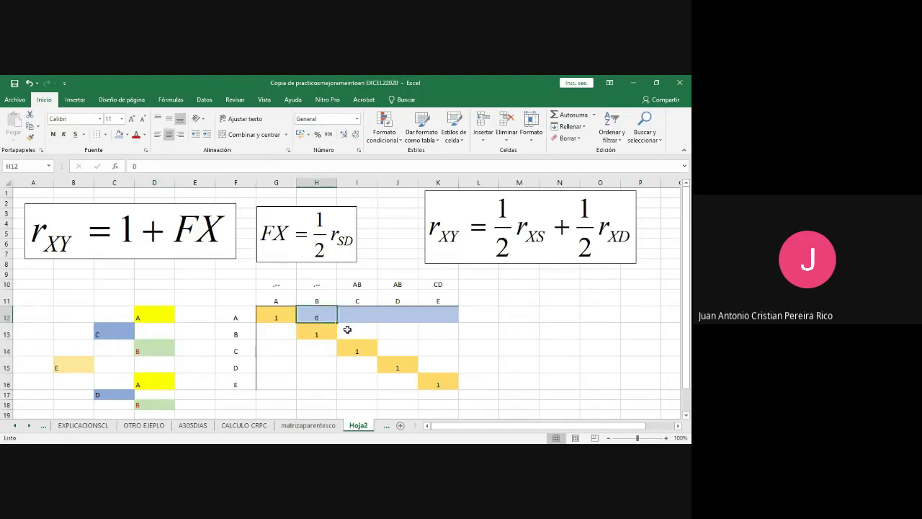
type("=(")
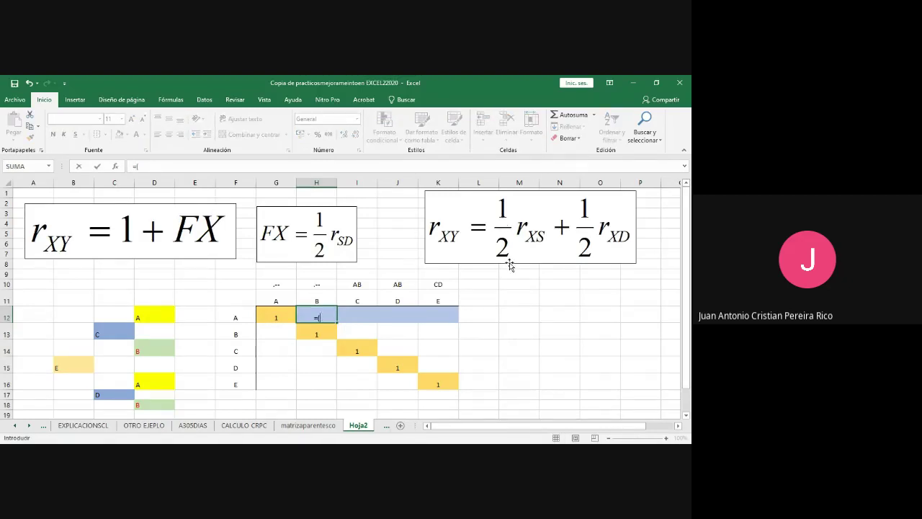
type("0,5")
type("*")
- Complete H12 as =(0,5*0)+(0,5*0), commit it, and check the formula bar
type("0)")
type("+(")
type("0,5")
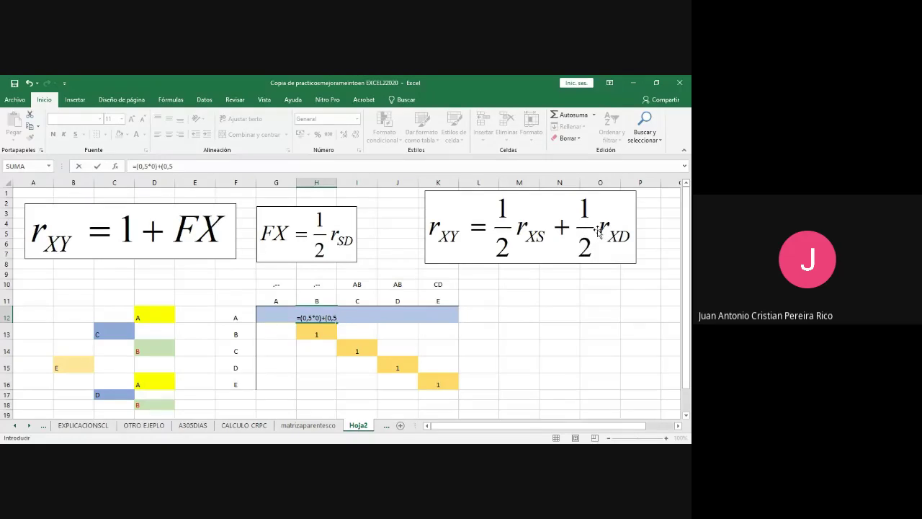
type("*")
type("=")
key("BackSpace")
type("0)")
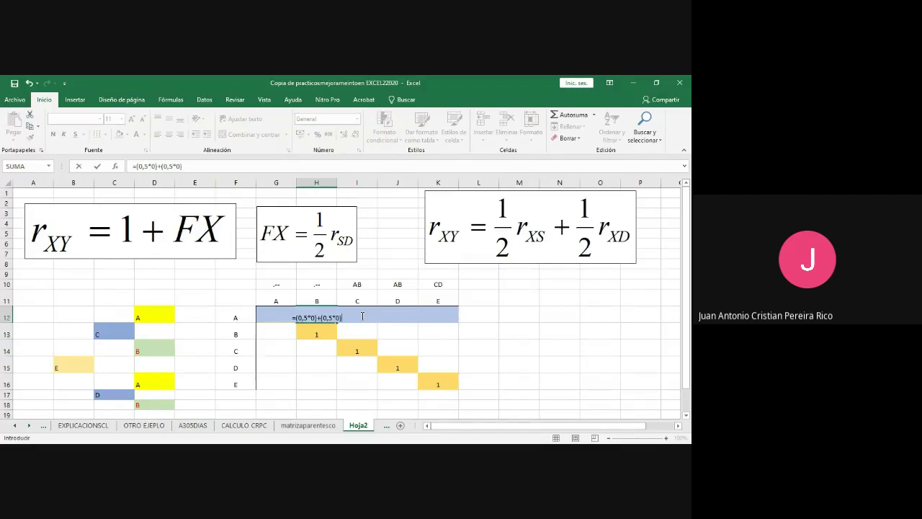
key("Return")
left_click(315, 320)
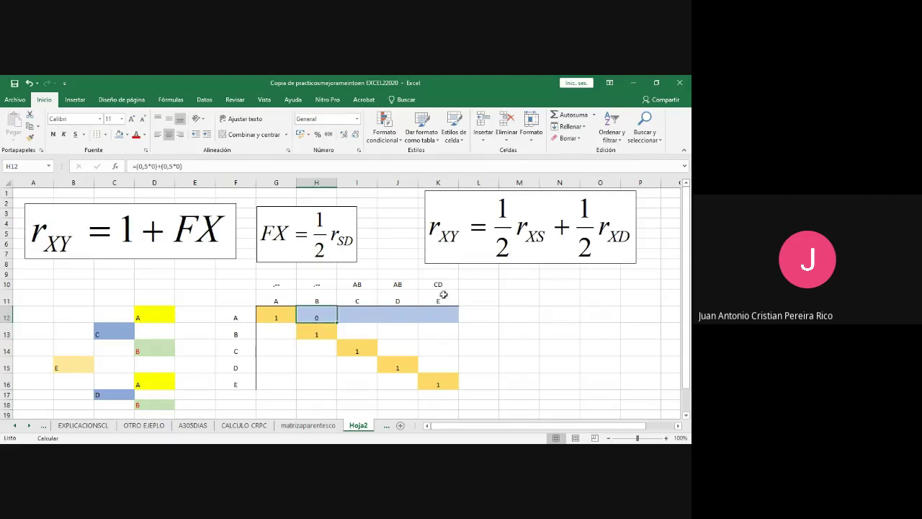
left_click(352, 319)
left_click(405, 315)
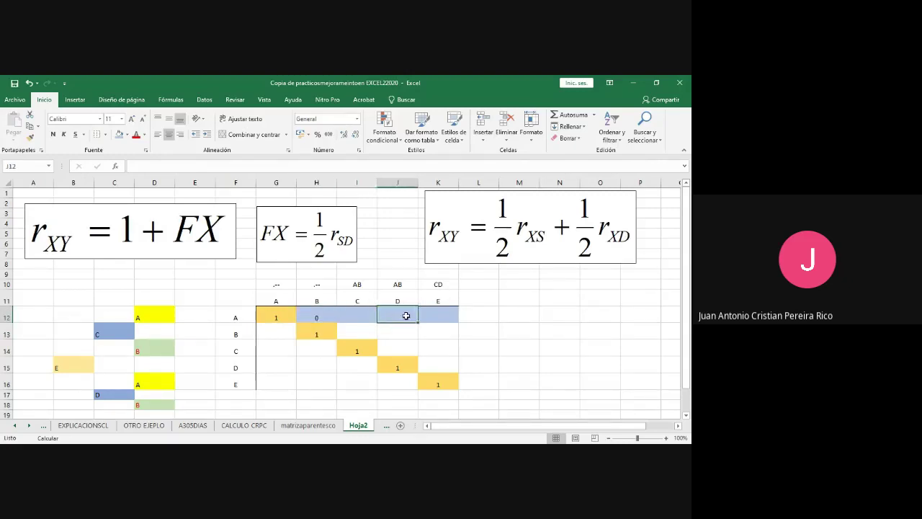
left_click(444, 319)
left_click(364, 335)
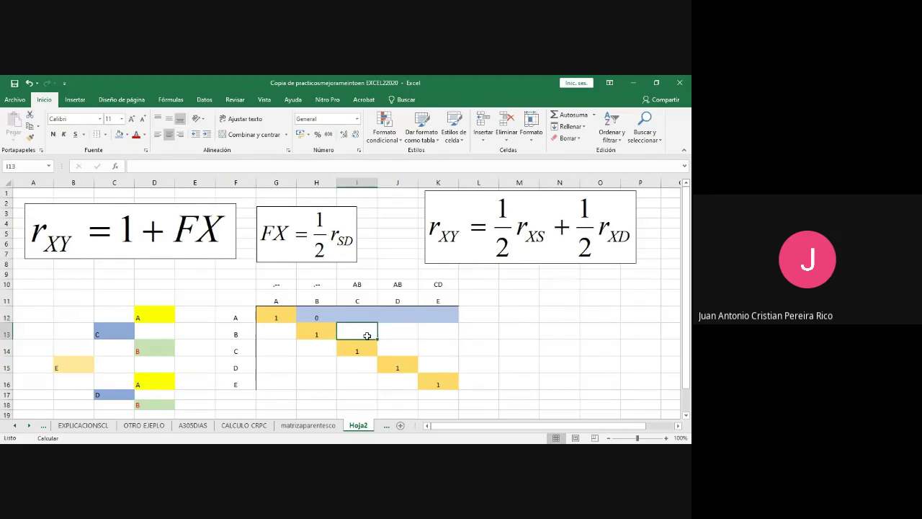
left_click(382, 333)
left_click(430, 331)
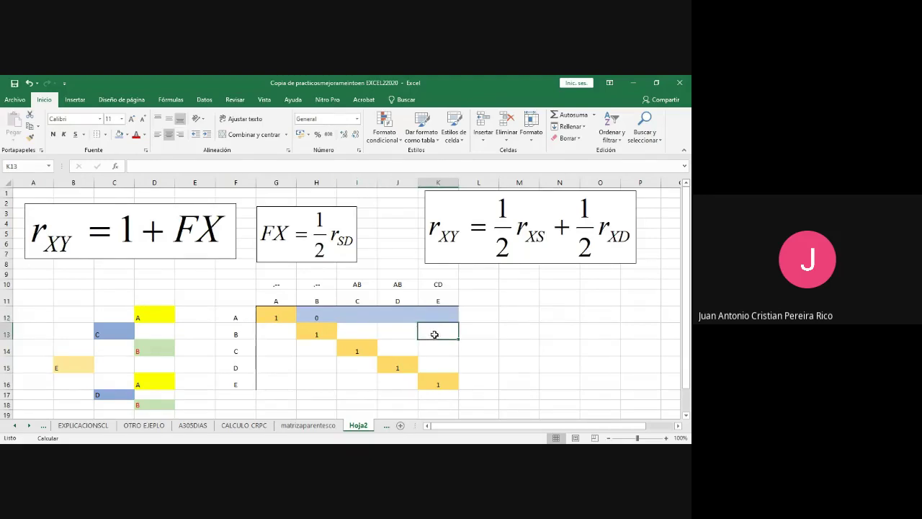
left_click(415, 347)
left_click(431, 352)
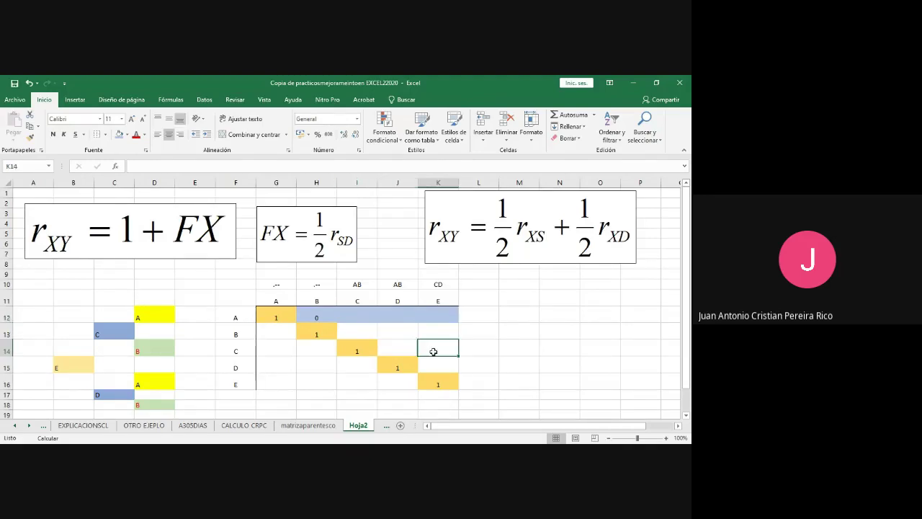
left_click(363, 318)
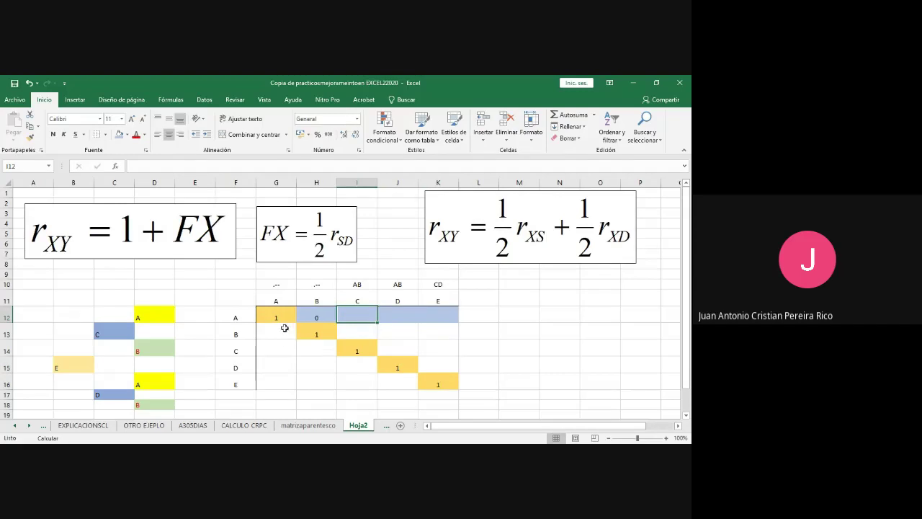
left_click(151, 318)
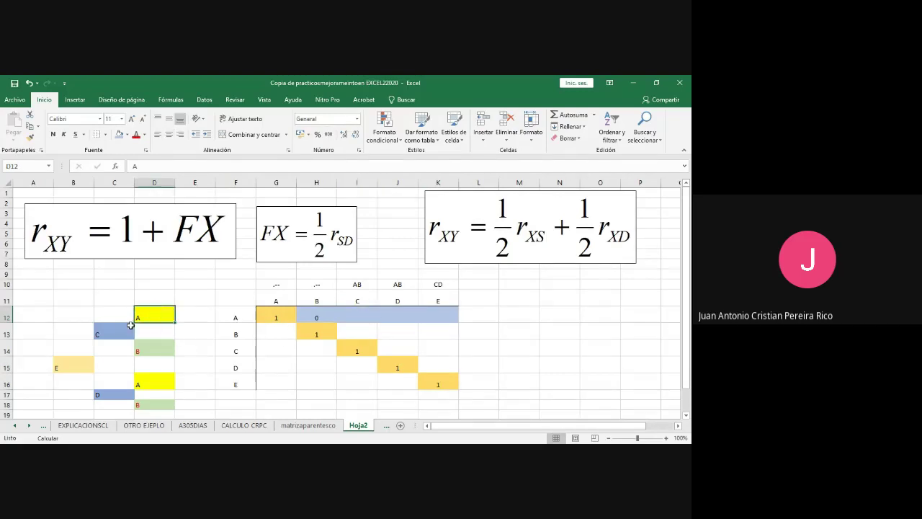
left_click(120, 330)
left_click(140, 316)
left_click(120, 331)
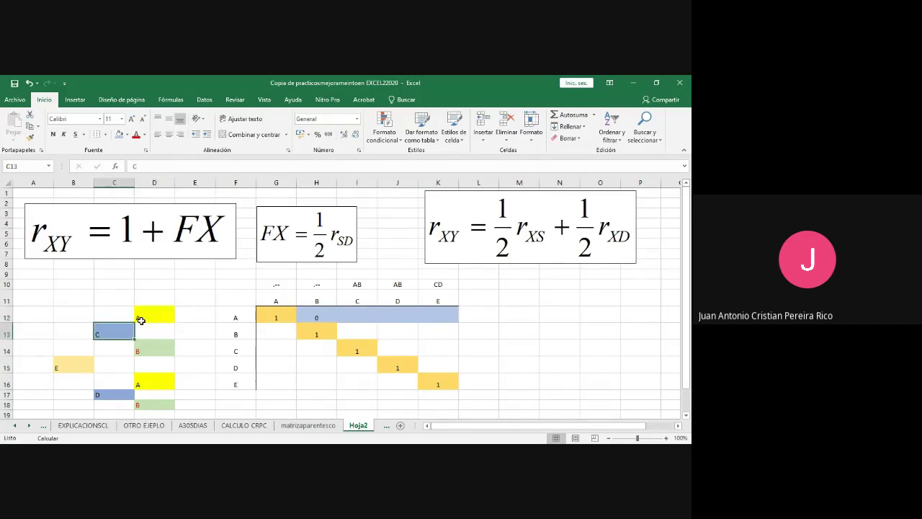
left_click(145, 317)
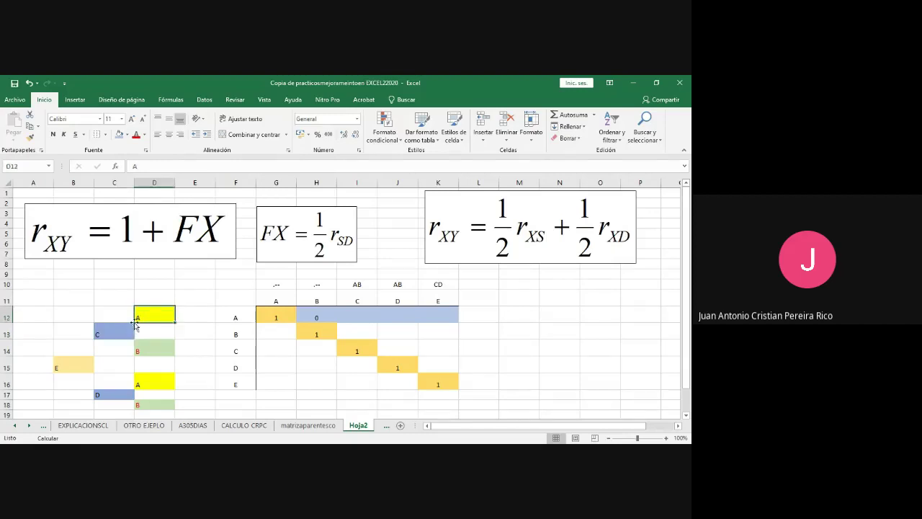
left_click(121, 331)
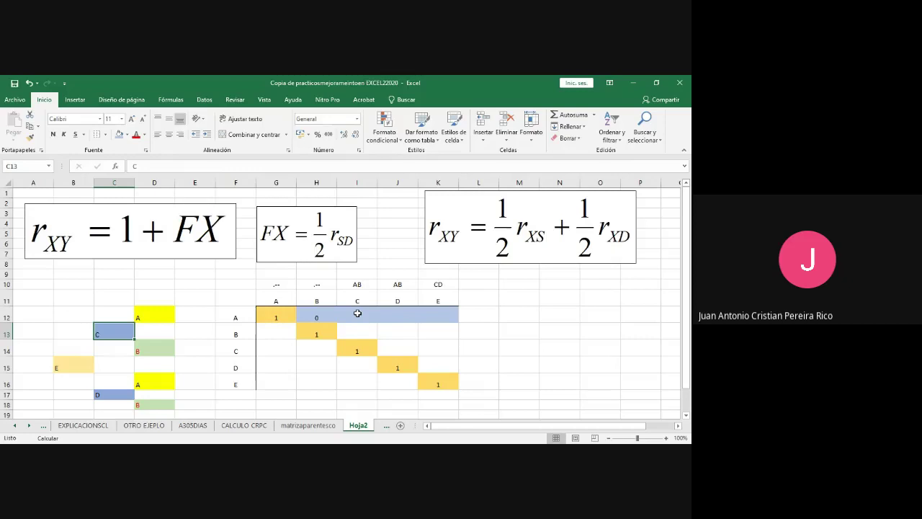
left_click(357, 313)
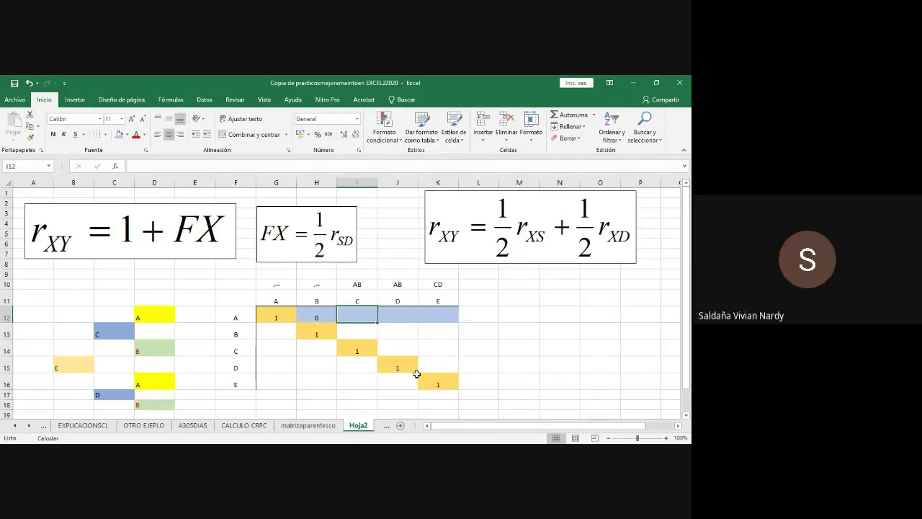
- Enter 0,5 in I12 for the A–C pair
type("0,5")
key("Return")
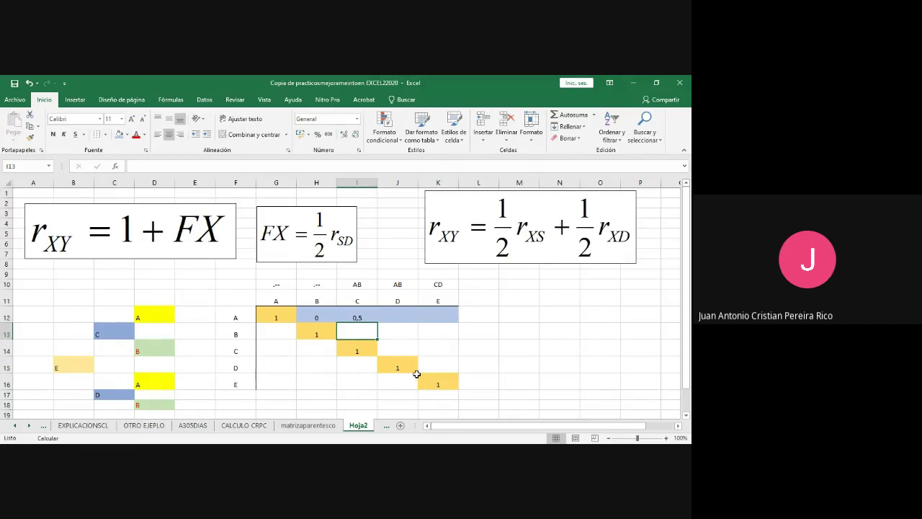
key("Up")
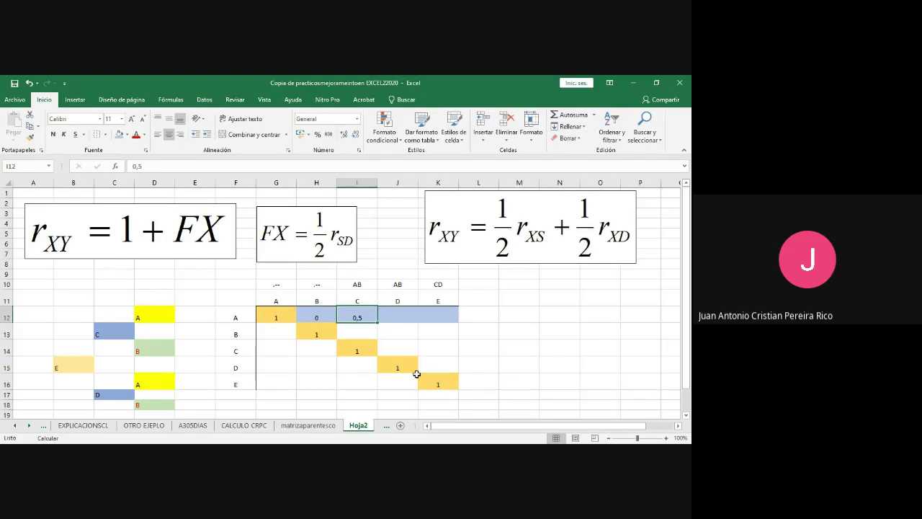
- Draft the half-sum formula =(0,5*G12)+(0,… in I12, then end the edit
type("=")
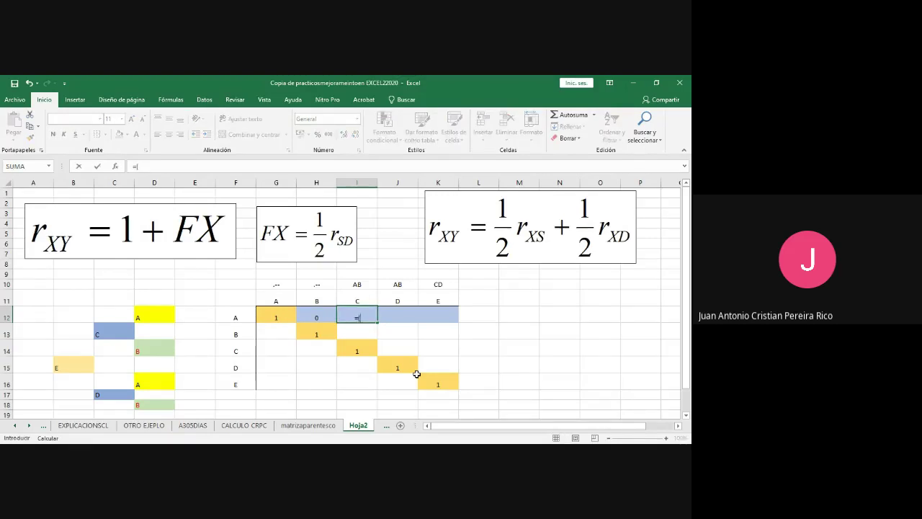
type("(0,")
type("5*")
left_click(274, 315)
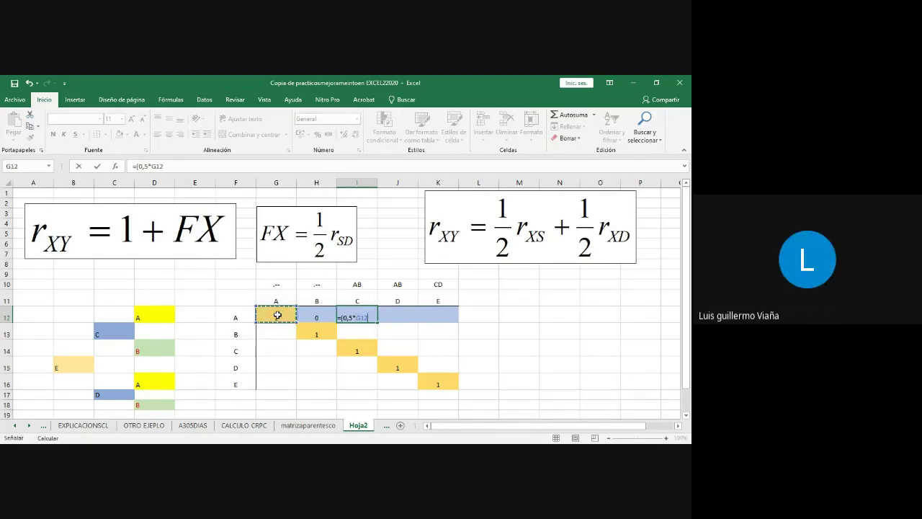
type("9")
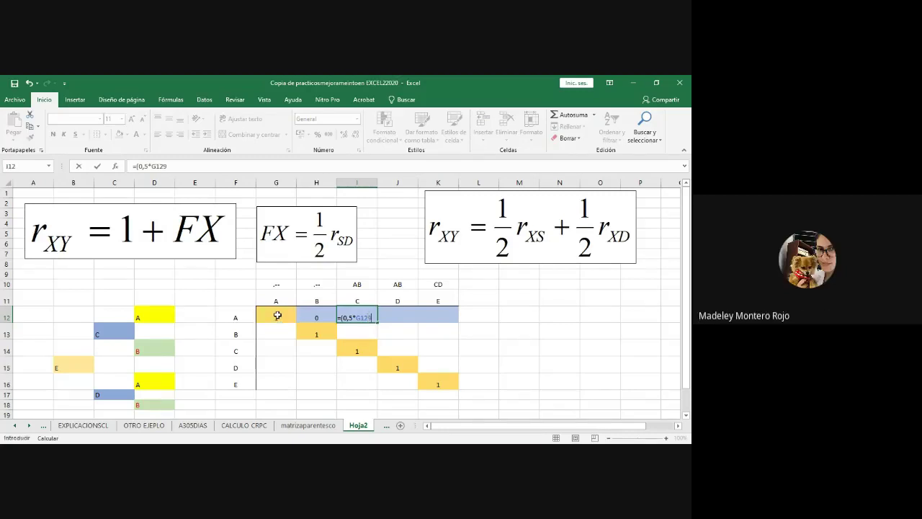
key("BackSpace")
type(")")
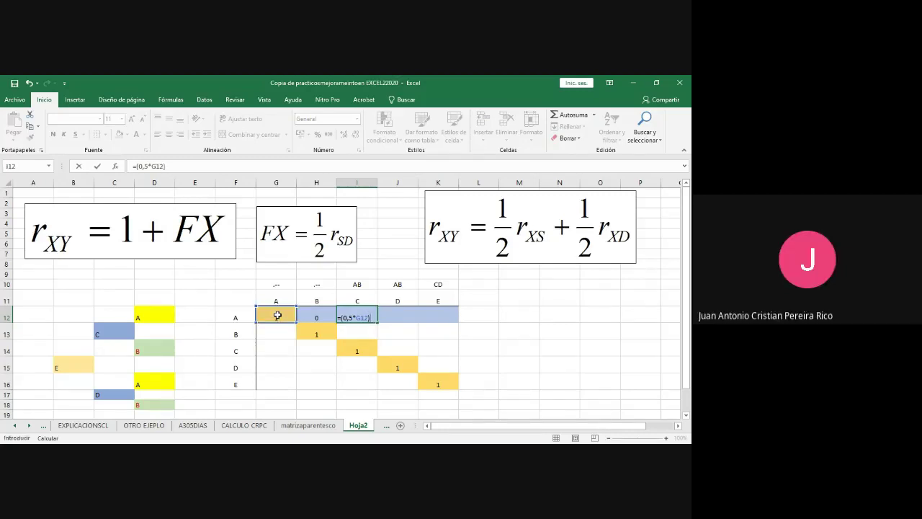
type("+(")
type("0,5*")
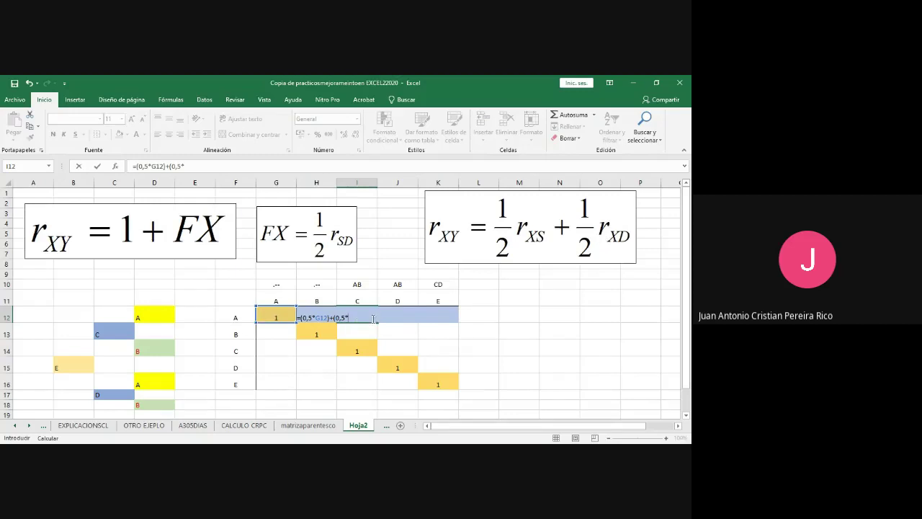
left_click(377, 183)
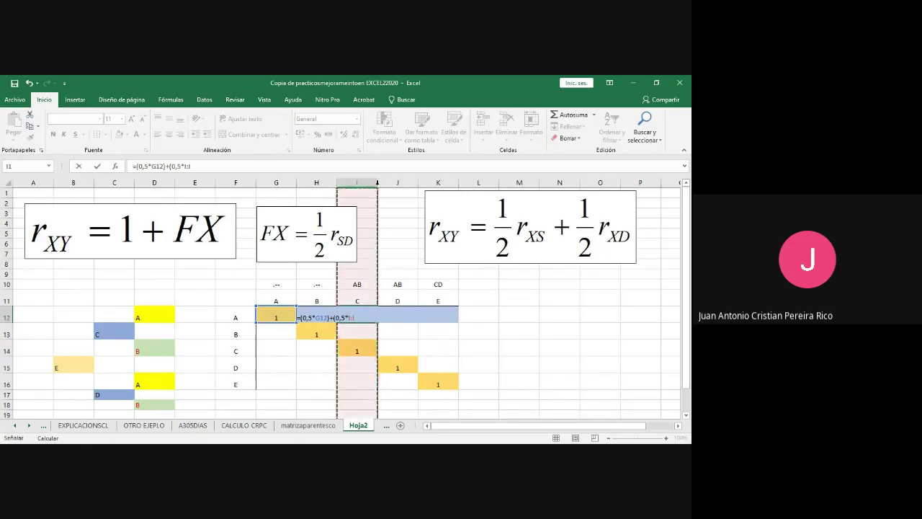
key("Return")
left_click(397, 317)
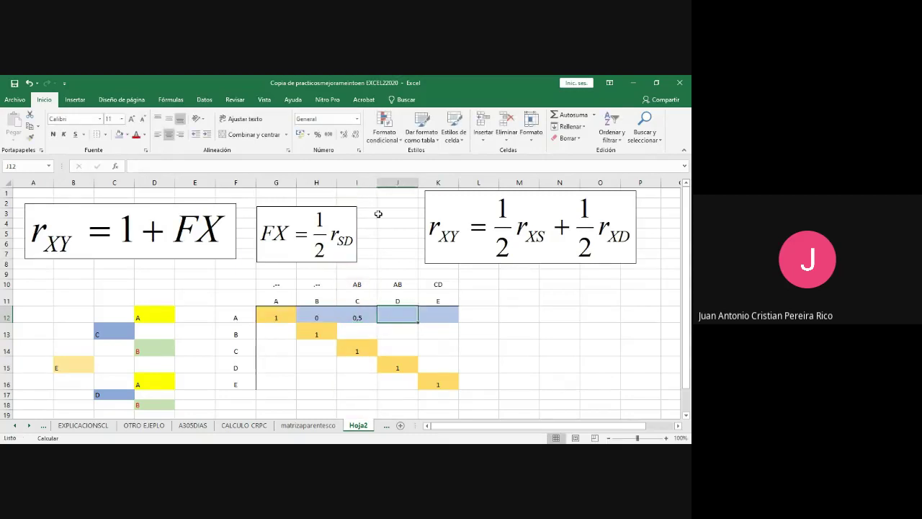
- Widen columns I and J so the half-sum formulas fit
left_click(375, 183)
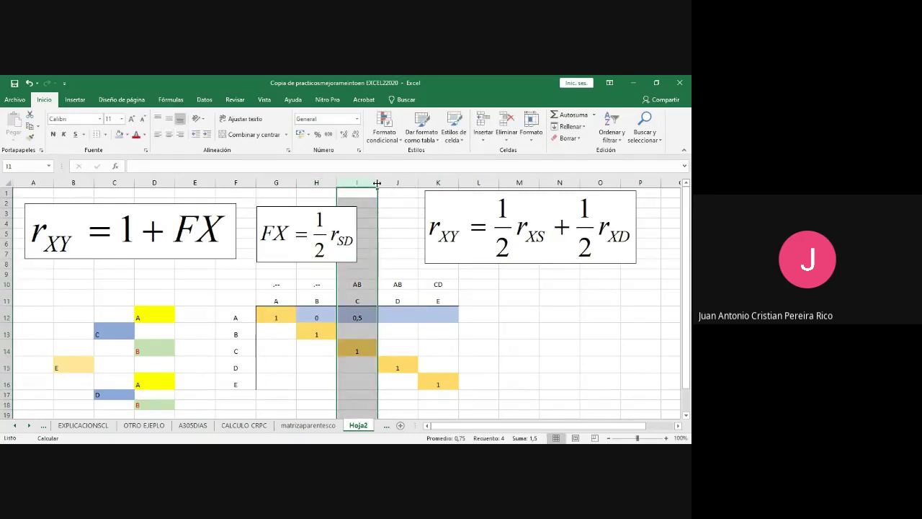
left_click_drag(376, 183, 412, 183)
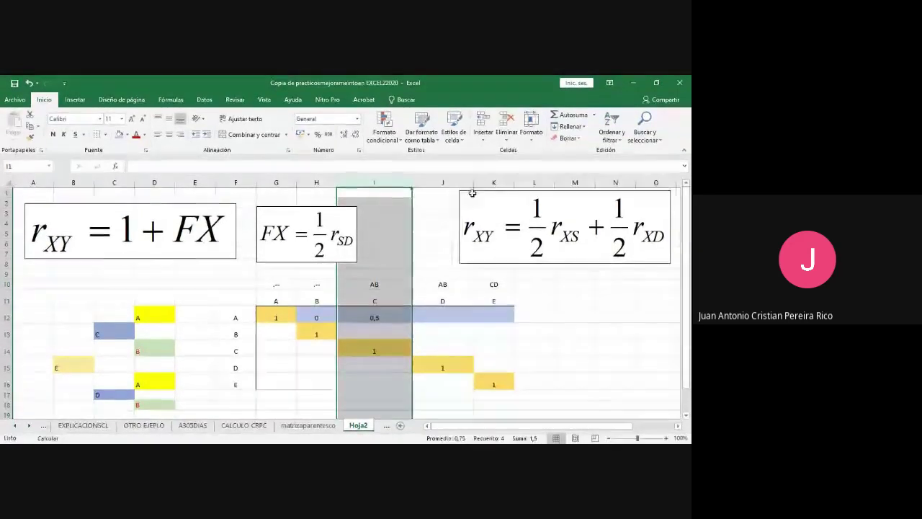
left_click_drag(452, 185, 473, 185)
- Enter =(0,5*G12)+(0,5*H12) in I12 so it displays 0,5
left_click(389, 317)
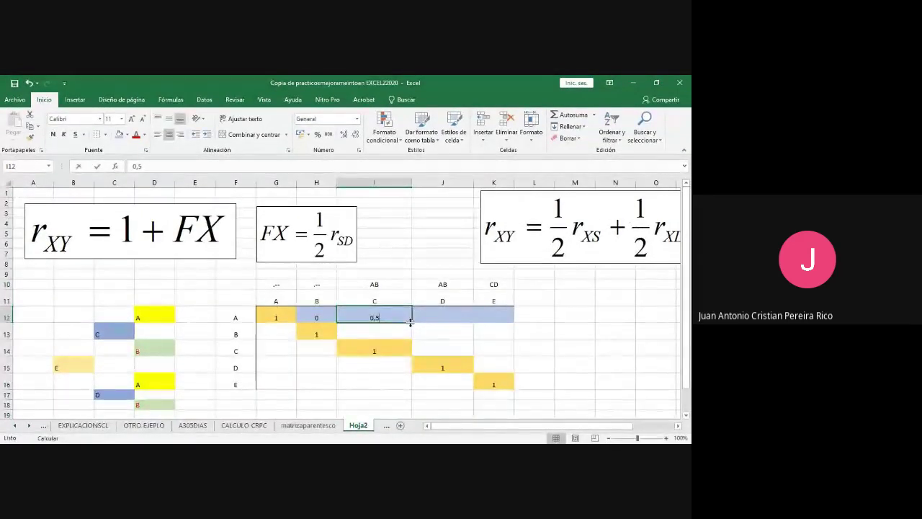
type("=(0,5")
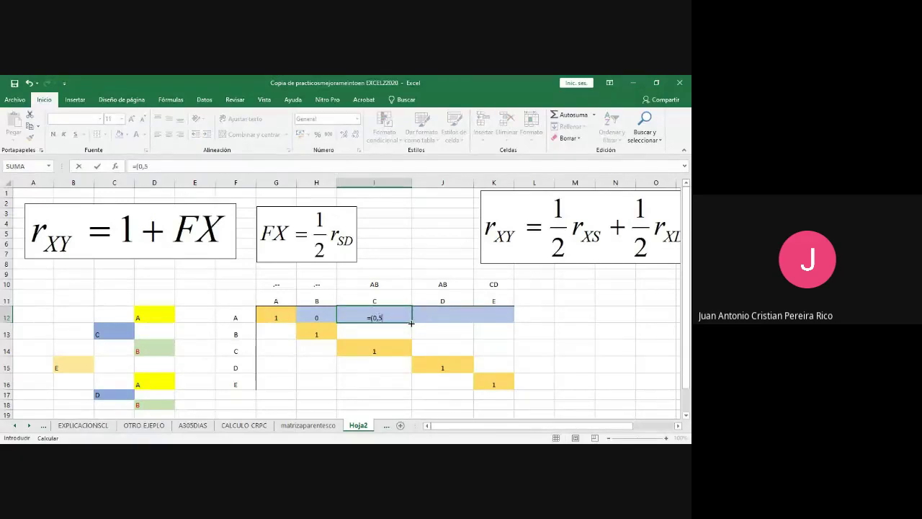
type("*")
left_click(276, 314)
type(")+(0,5*")
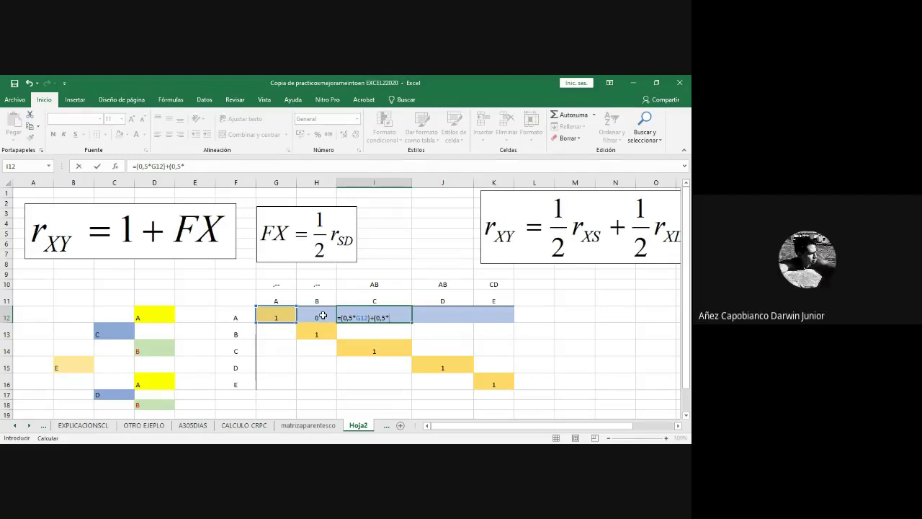
left_click(323, 316)
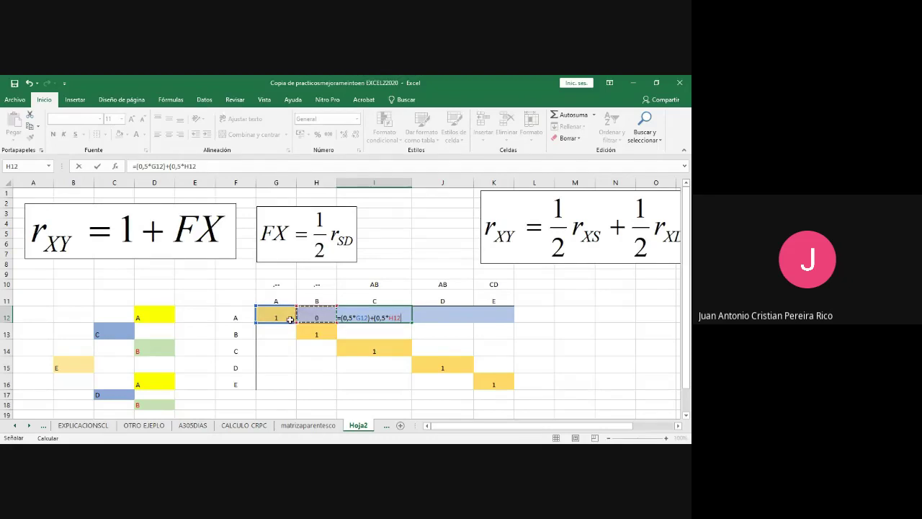
left_click(283, 317)
left_click(314, 319)
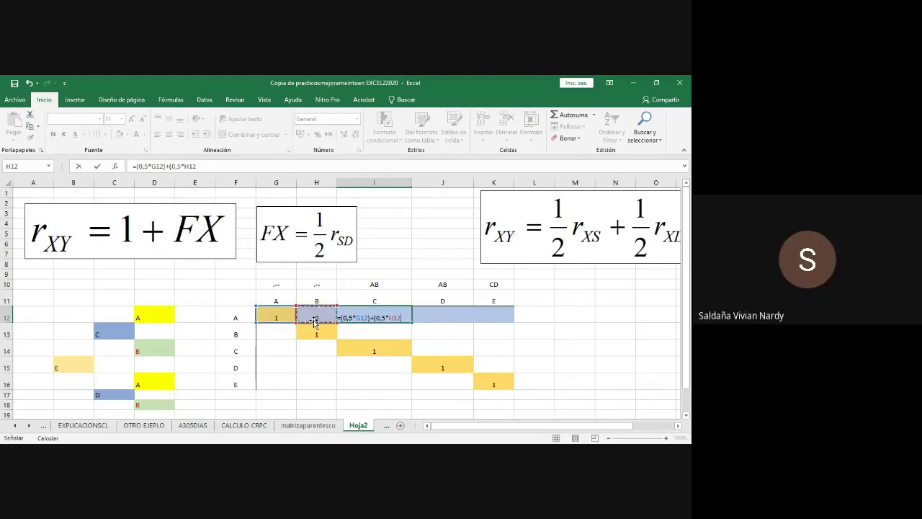
left_click(274, 315)
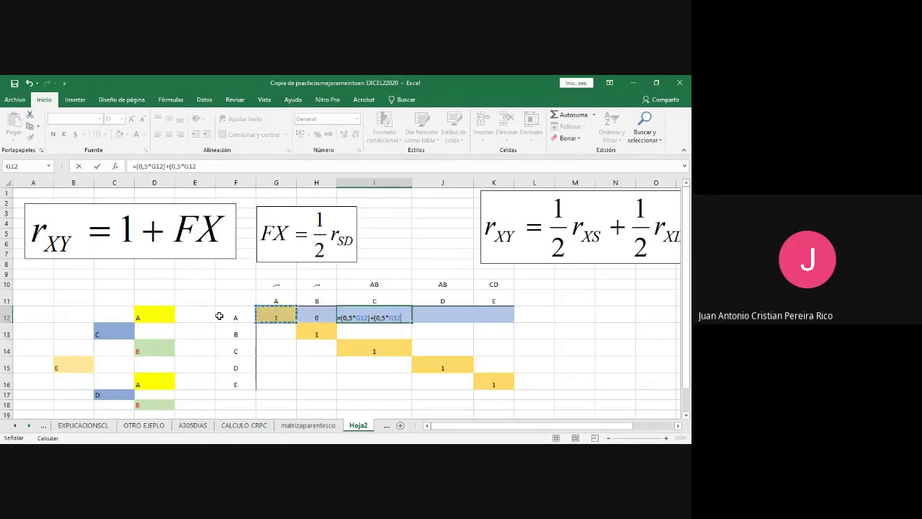
left_click(322, 312)
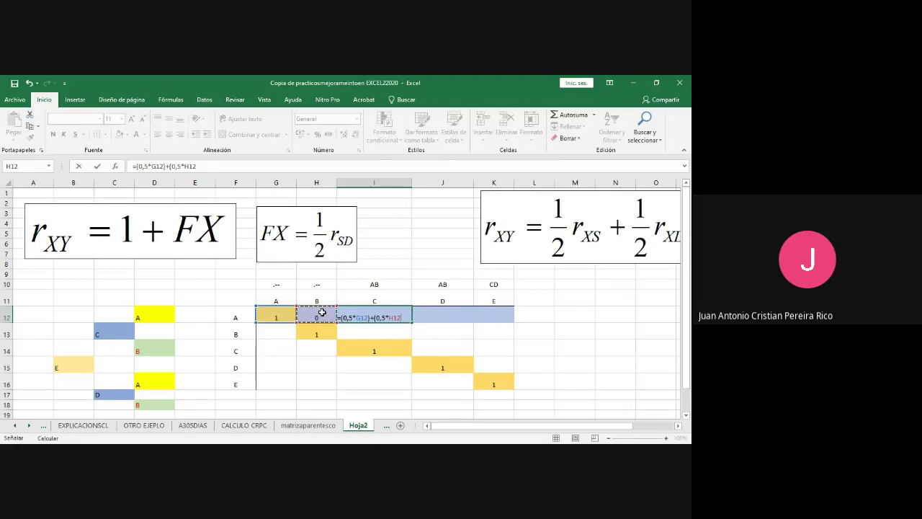
left_click(272, 317)
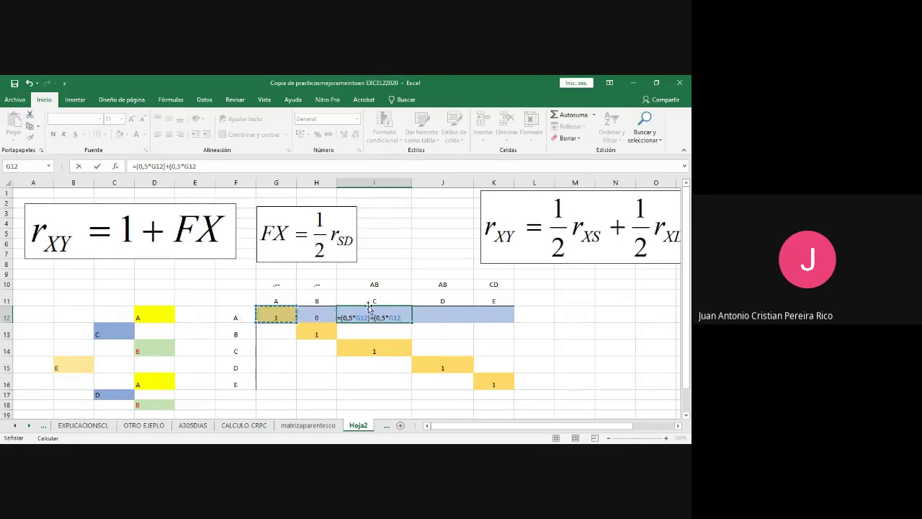
left_click(302, 317)
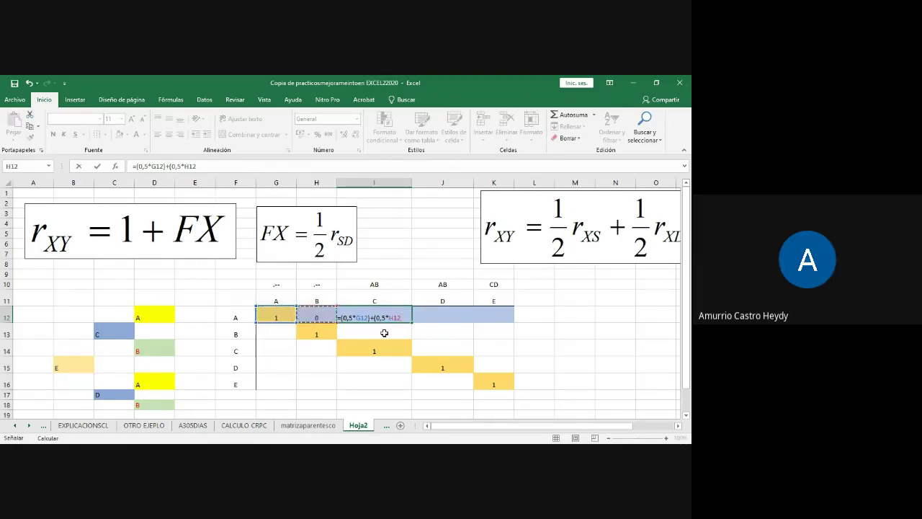
type(")")
key("Return")
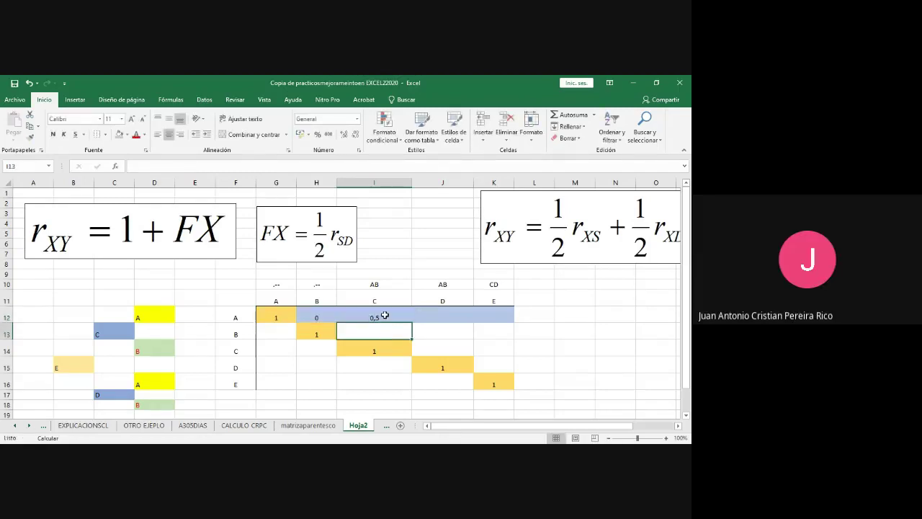
left_click(384, 316)
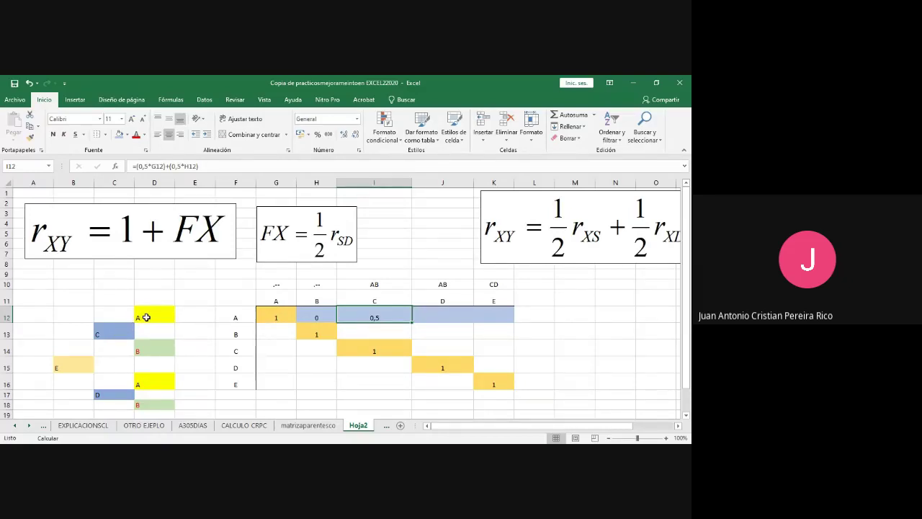
- Enter 0,5 in J12 for the A–D pair, then start replacing it with a formula
left_click(156, 317)
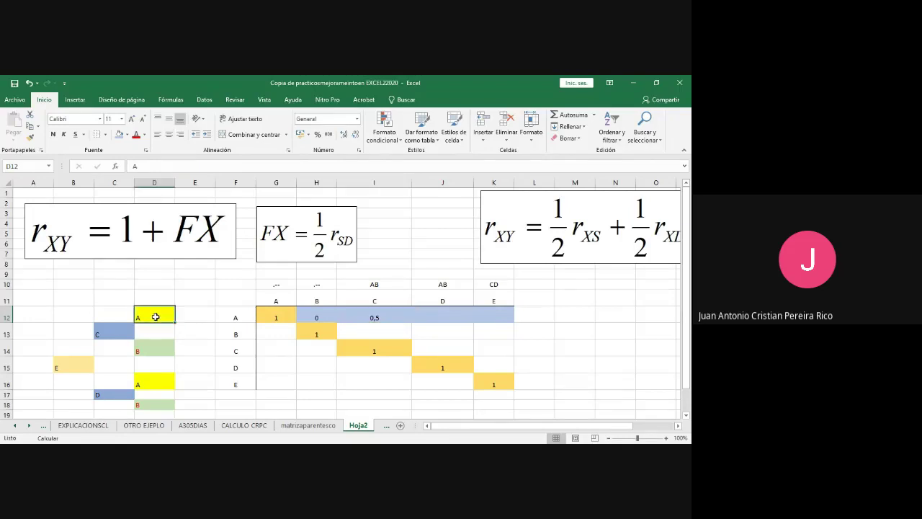
left_click(152, 377)
left_click(119, 396)
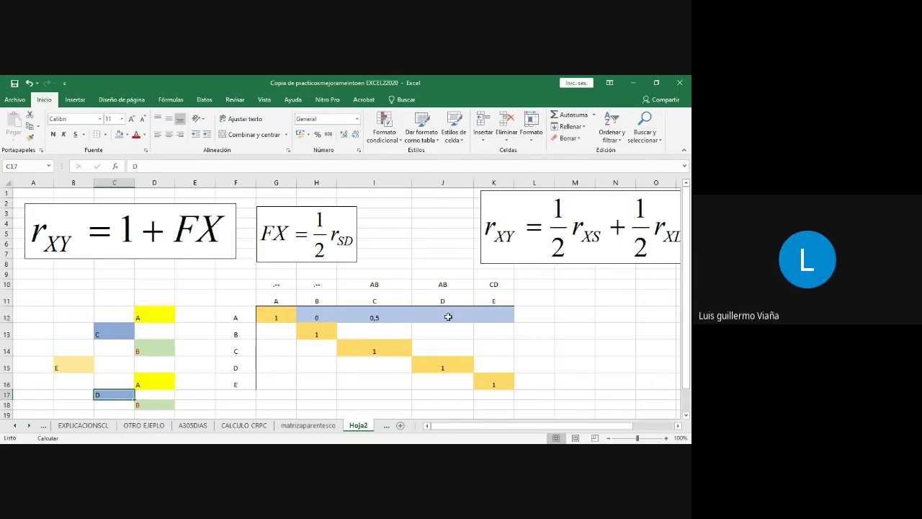
left_click(448, 317)
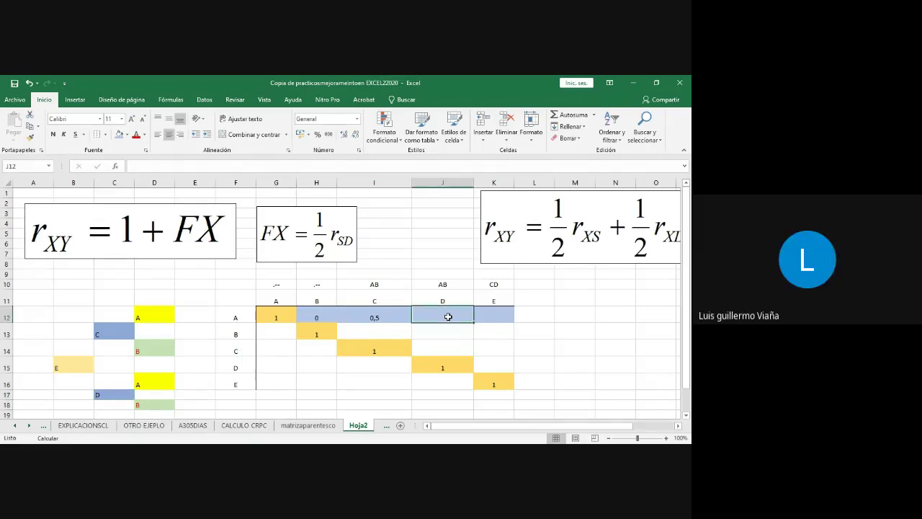
type("0,5")
key("Return")
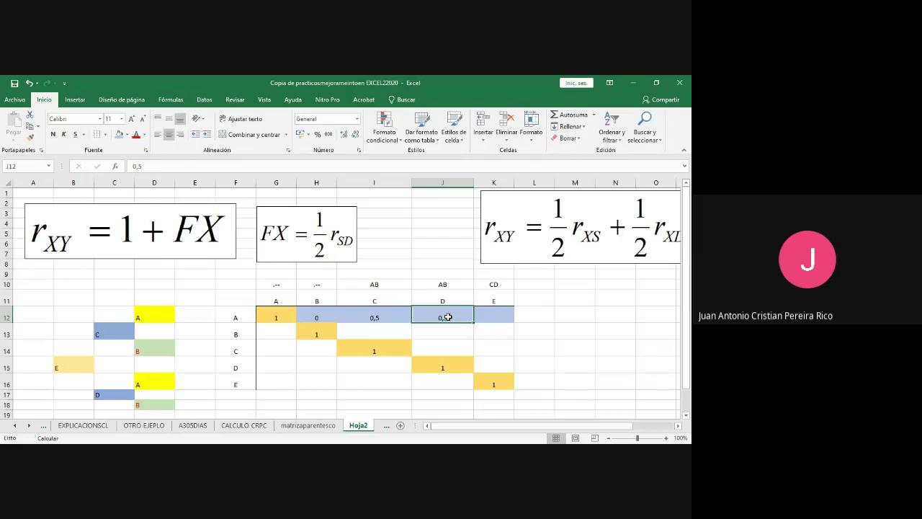
type("=(")
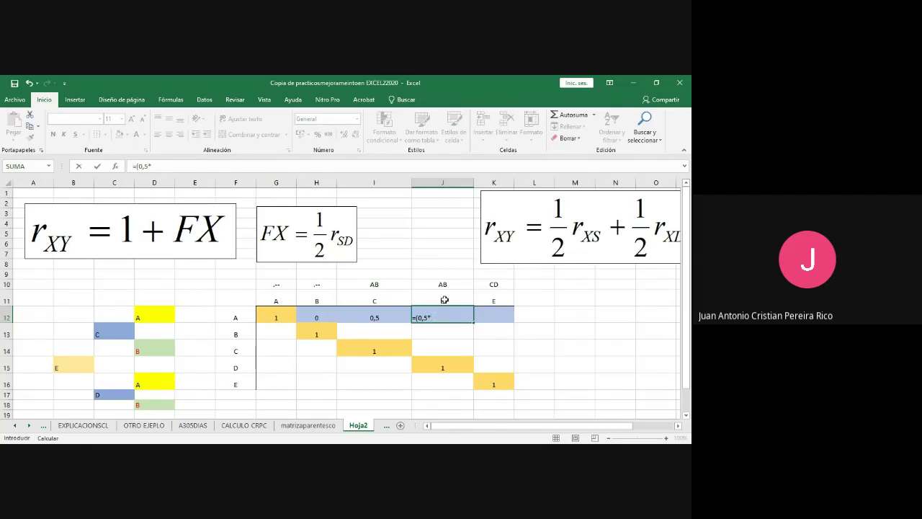
- Complete J12 as =(0,5*G12)+(0,5*H12), displaying 0,5
left_click(283, 318)
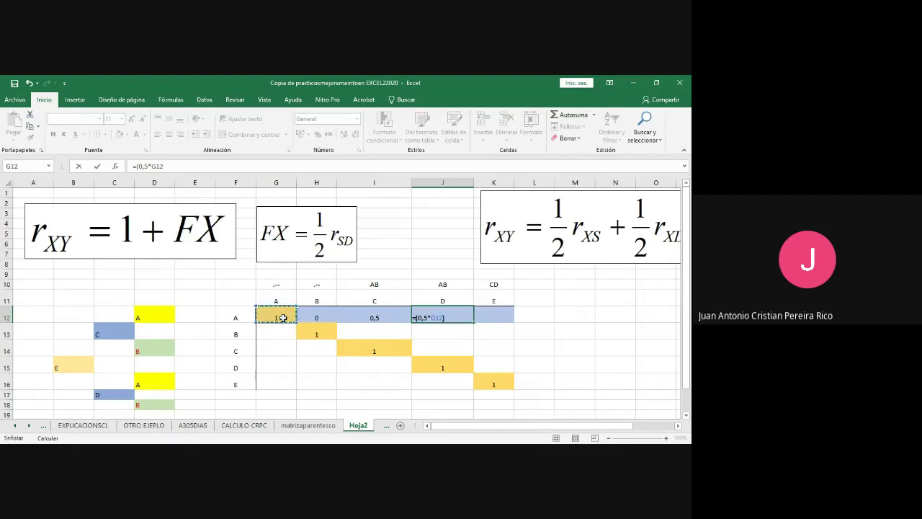
type(")+(0,5*")
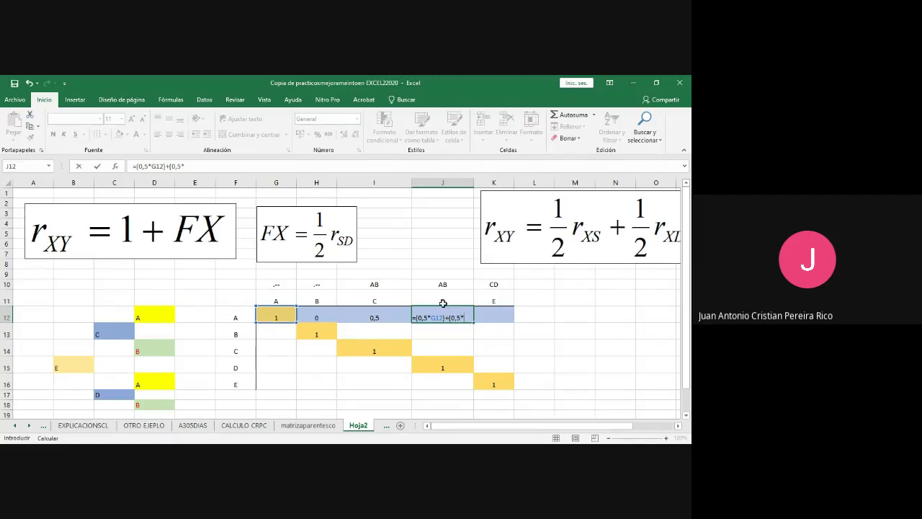
left_click(323, 317)
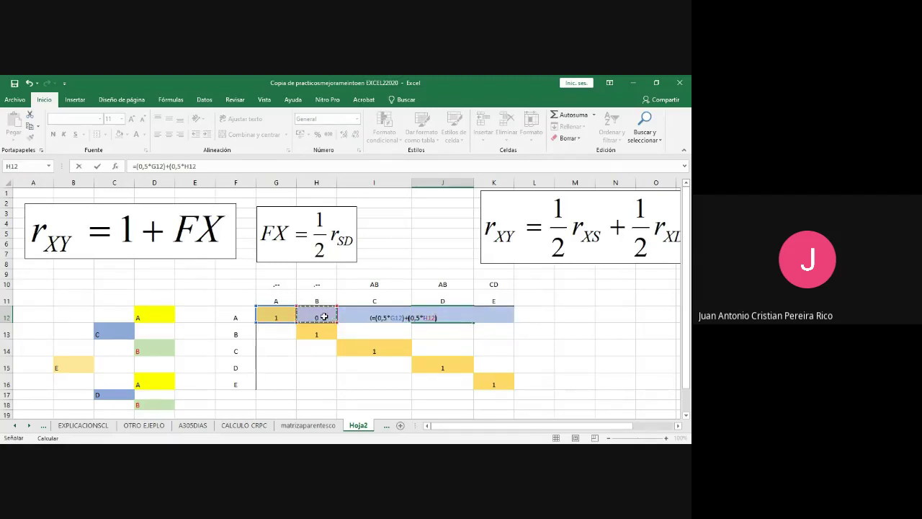
type(")")
key("Return")
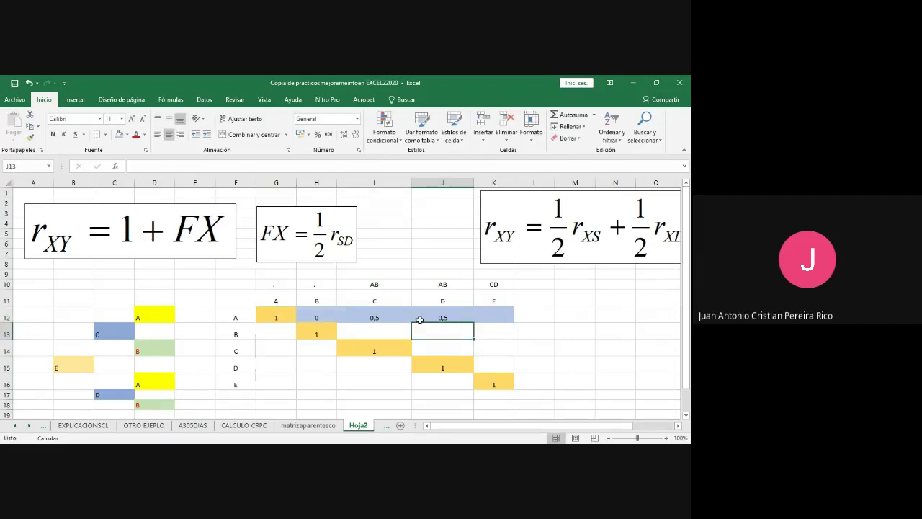
- Trace individual E between the matrix headers and the pedigree, relating it to A
left_click(245, 318)
key("Up")
key("Right")
key("Right")
key("Right")
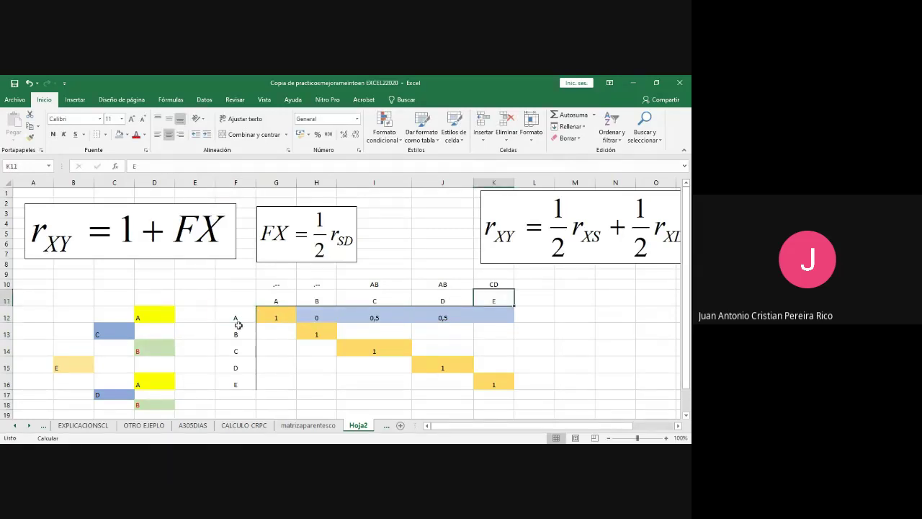
left_click(135, 314)
left_click(78, 362)
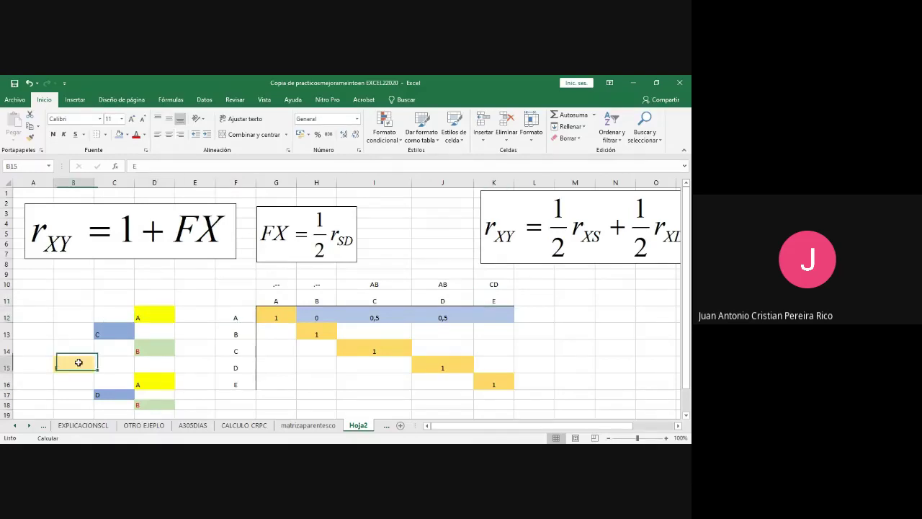
left_click(155, 317)
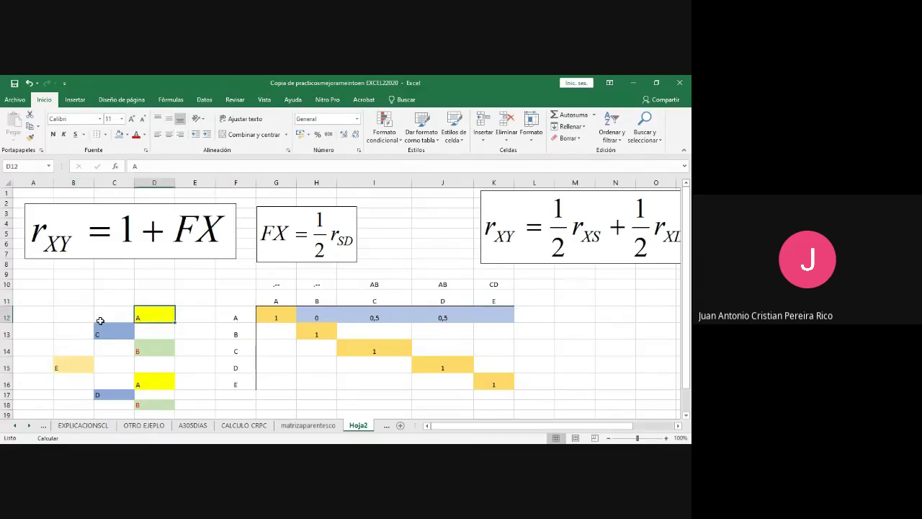
left_click(78, 366)
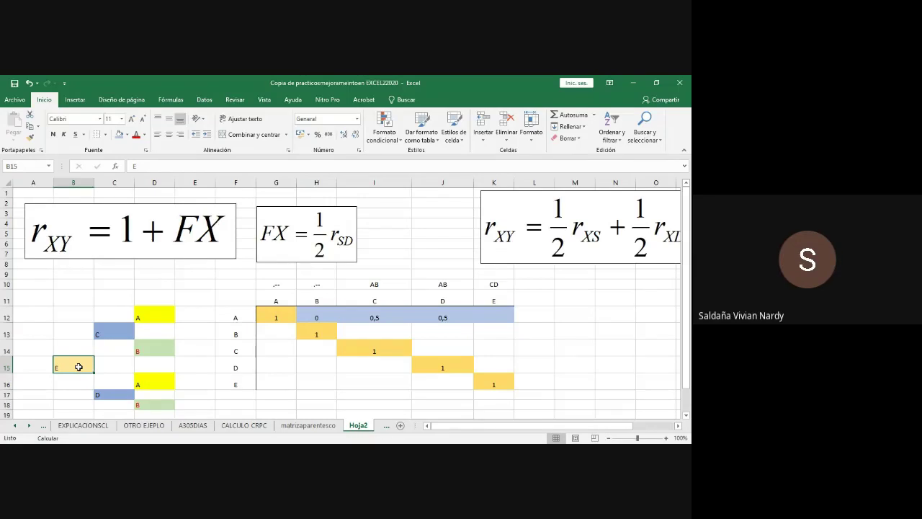
left_click(148, 319)
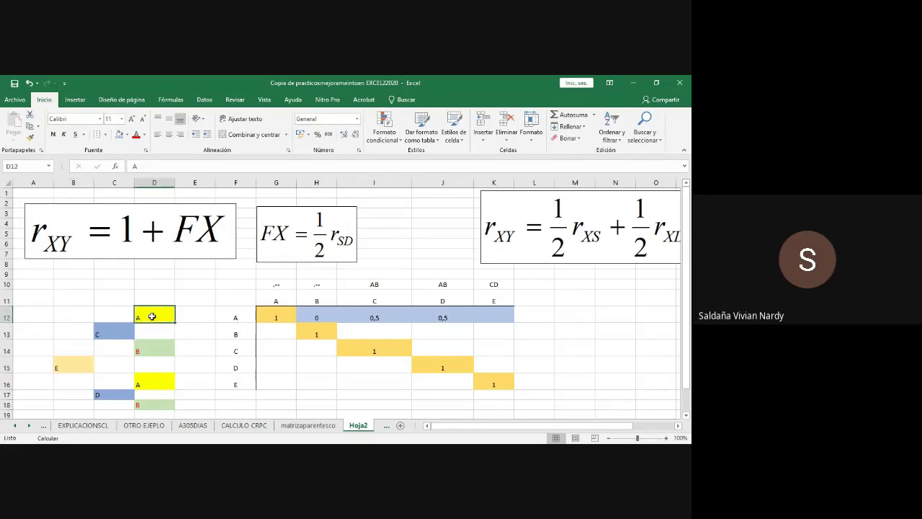
left_click(81, 362)
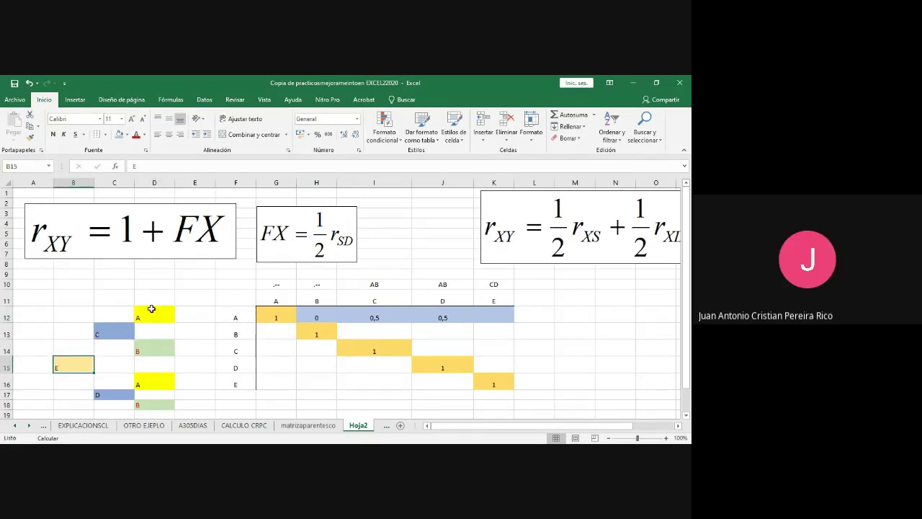
left_click(161, 319)
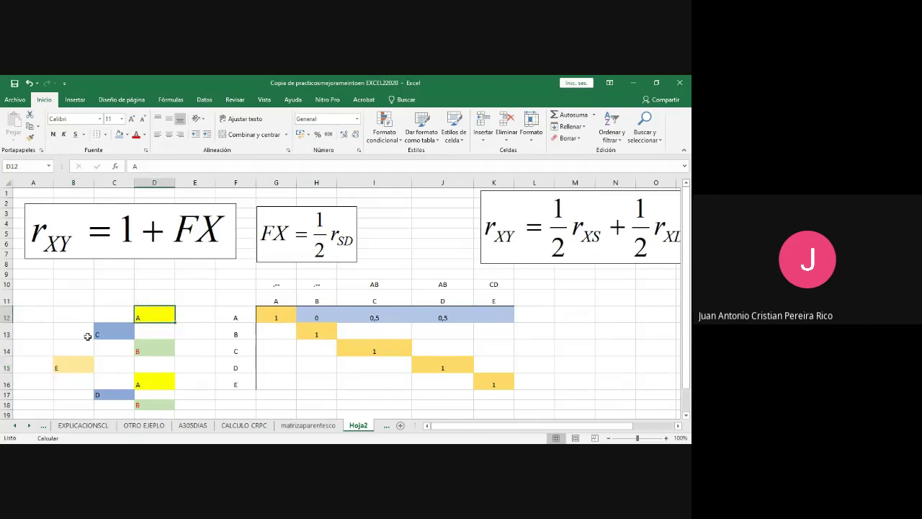
left_click(77, 364)
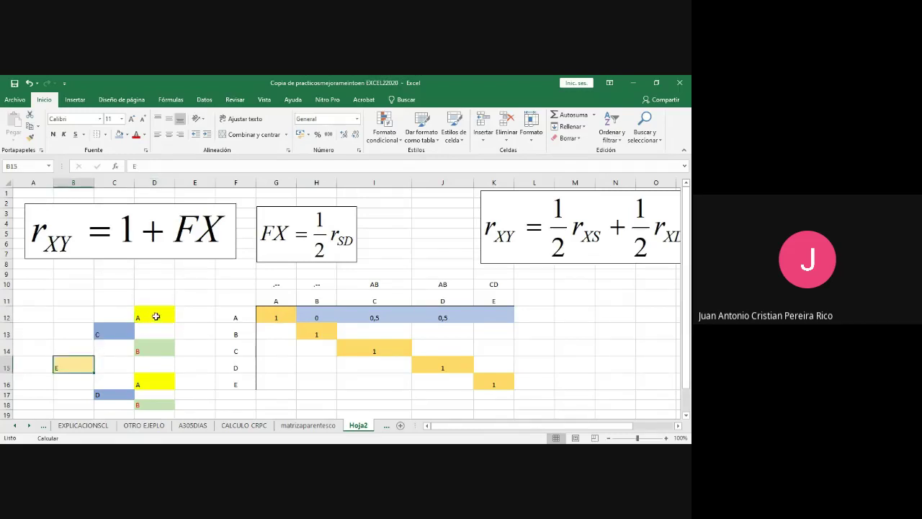
left_click(155, 317)
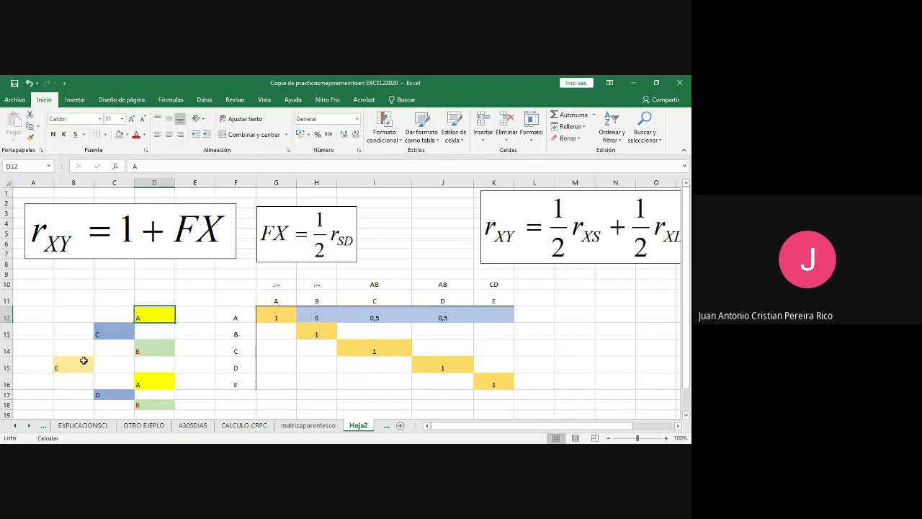
left_click(83, 361)
left_click(144, 316)
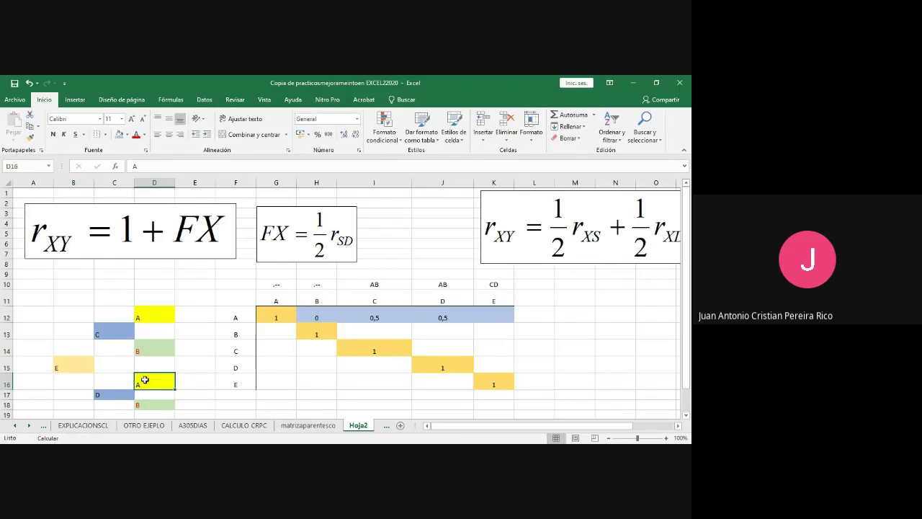
left_click(76, 367)
left_click(149, 313)
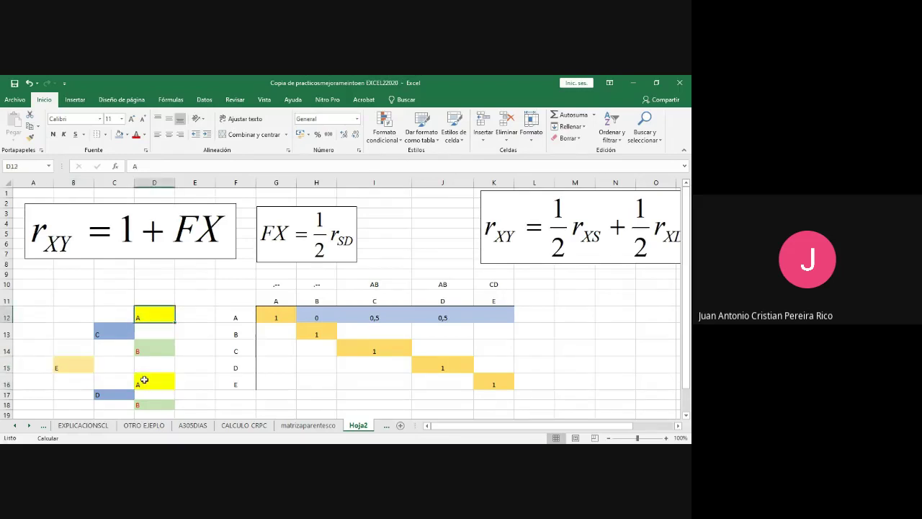
left_click(143, 380)
- Enter a hard-coded value in K12 for the A–E pair
left_click(492, 318)
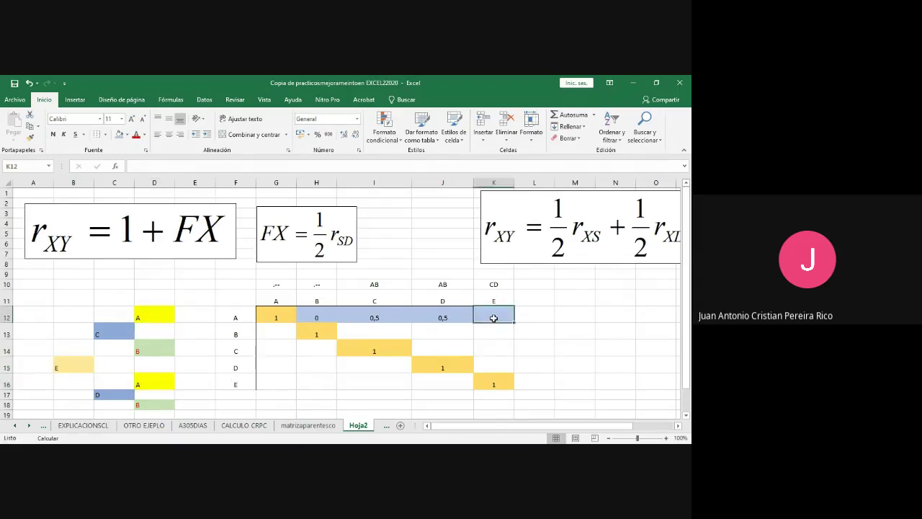
type("0,25")
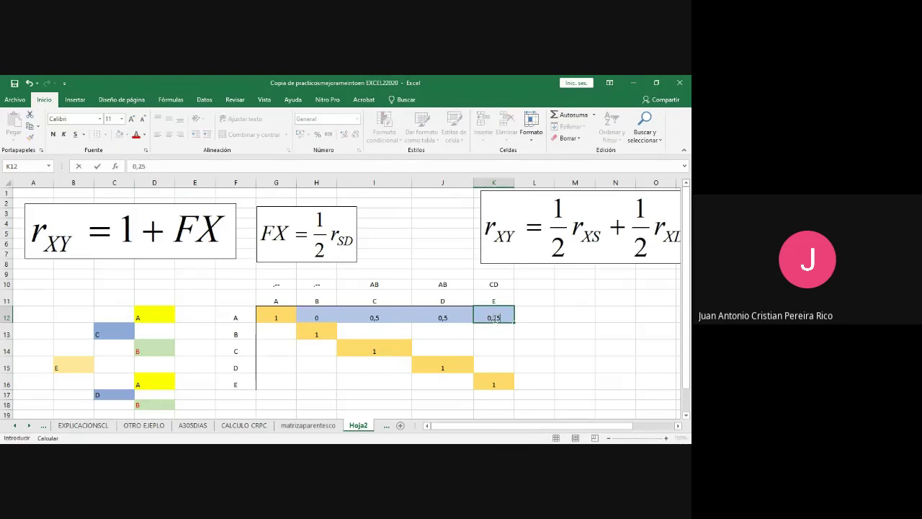
key("Return")
- Start a half-sum formula in K12 referencing I12, then abandon it
left_click(494, 318)
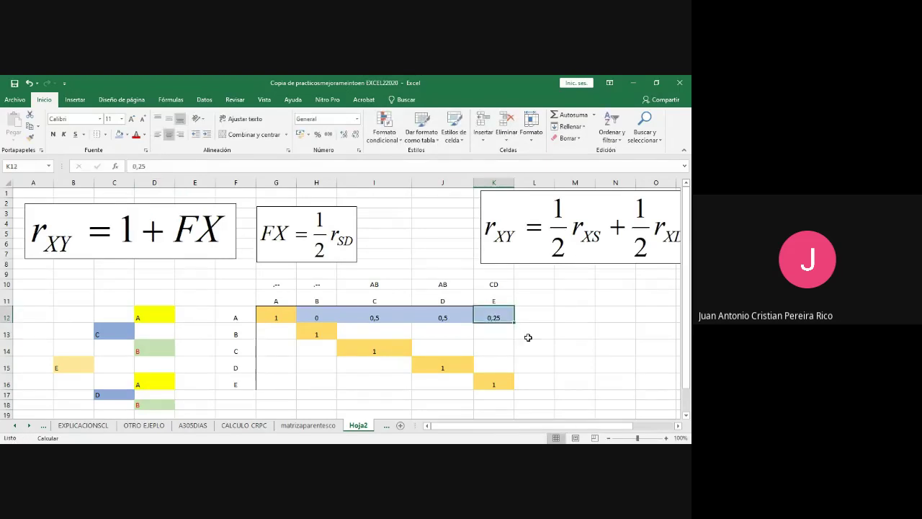
type("=(")
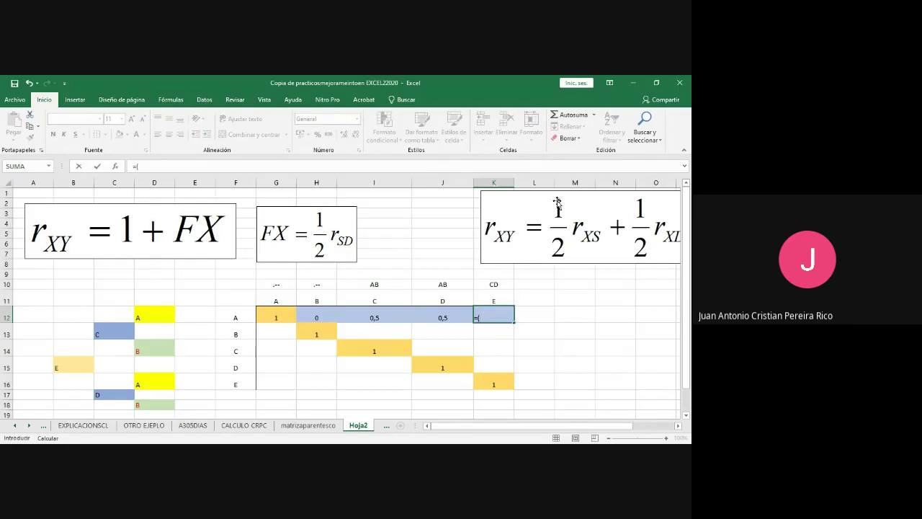
type("0,5*")
left_click(390, 318)
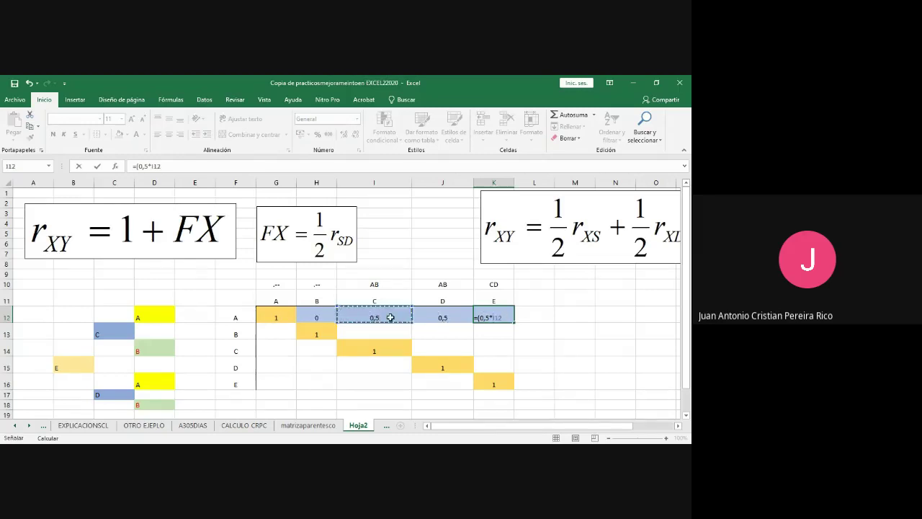
type(")+(")
type("0,5*")
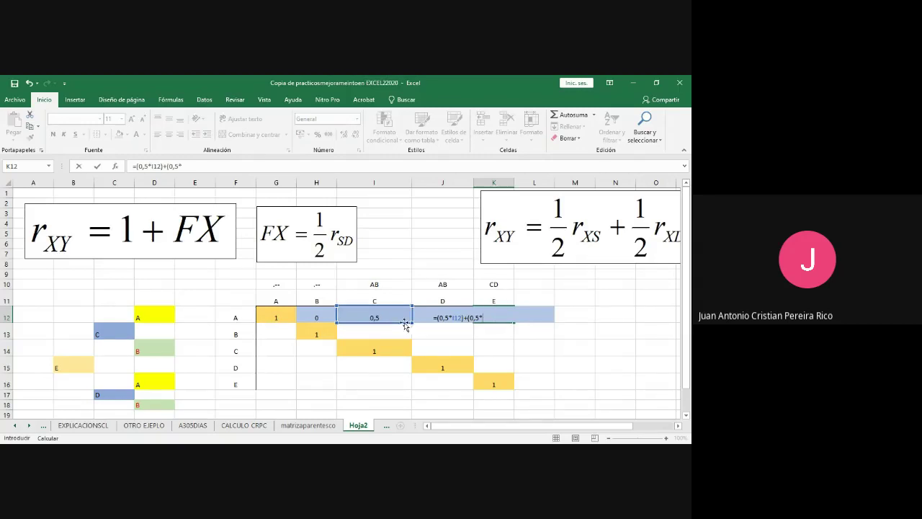
left_click(441, 308)
key("ctrl+Return")
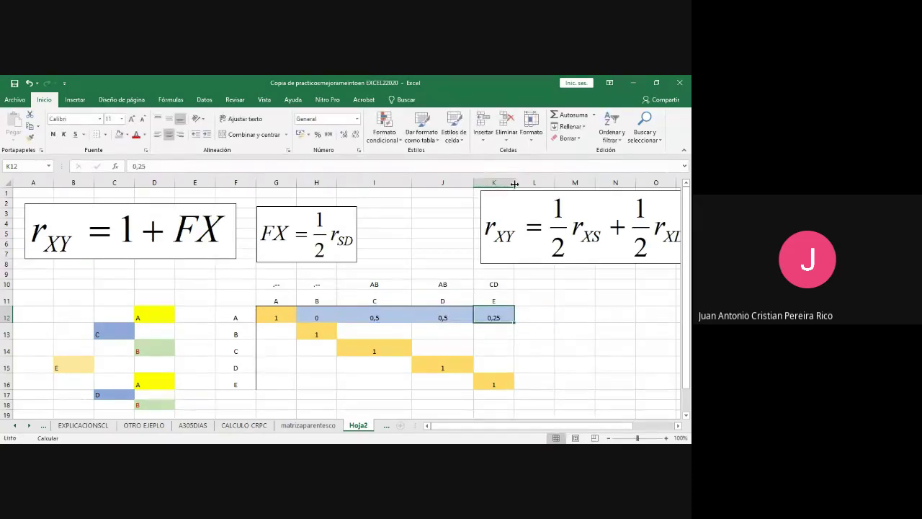
- Widen column K and enter =(0,5*I12)+(0,5*J12) in K12, showing 0,5
left_click_drag(515, 182, 542, 185)
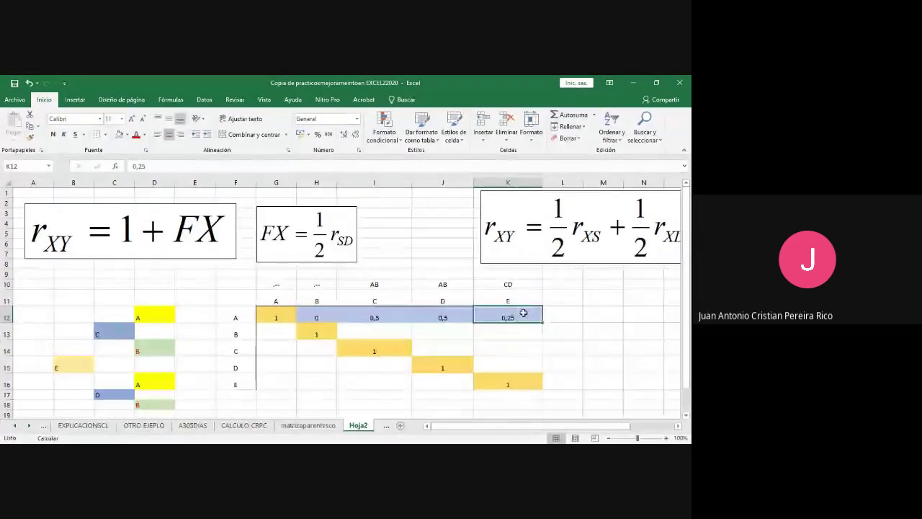
type("=(")
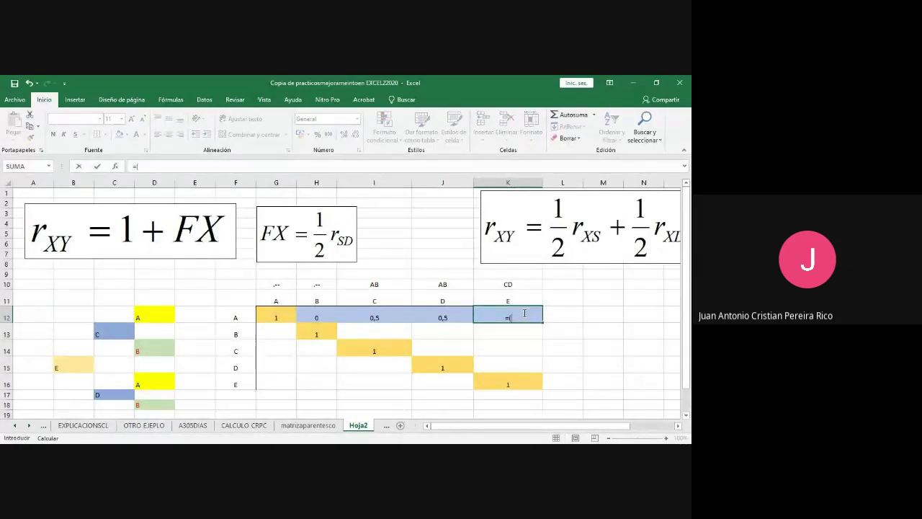
type("0,5*")
left_click(360, 312)
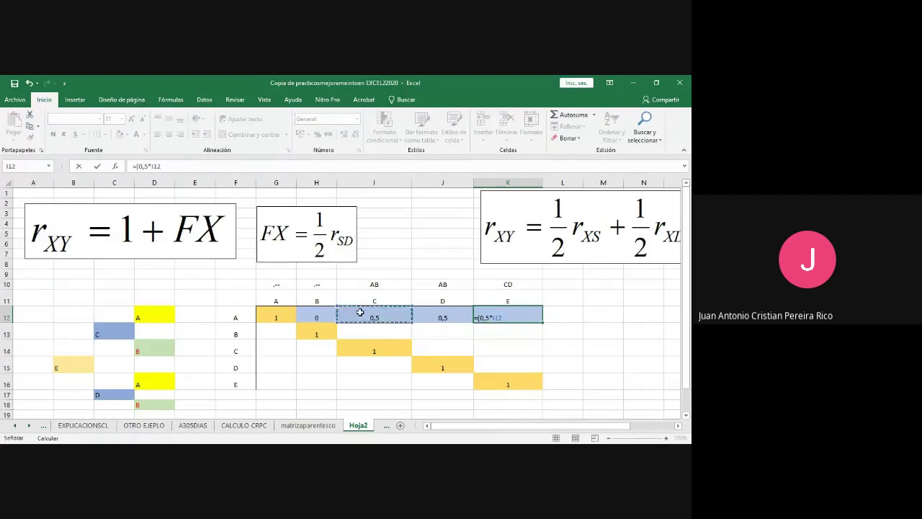
type(")+(0,5*")
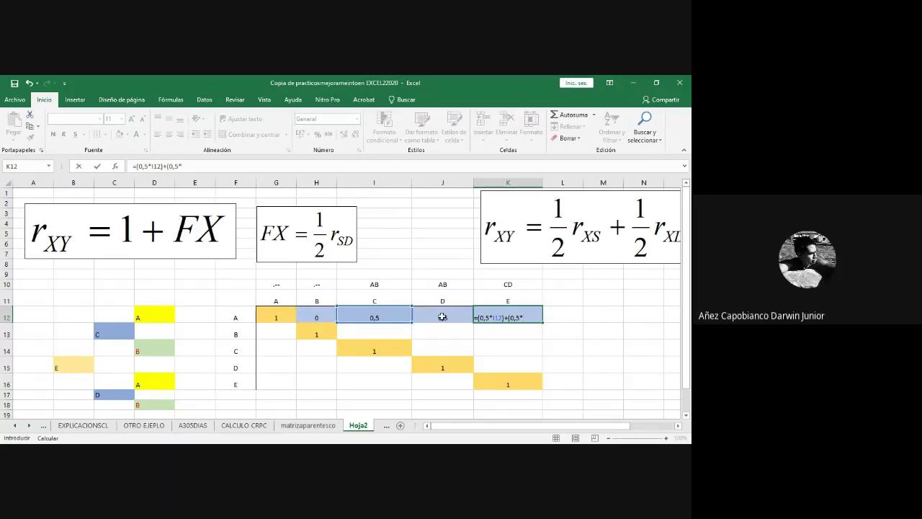
left_click(442, 317)
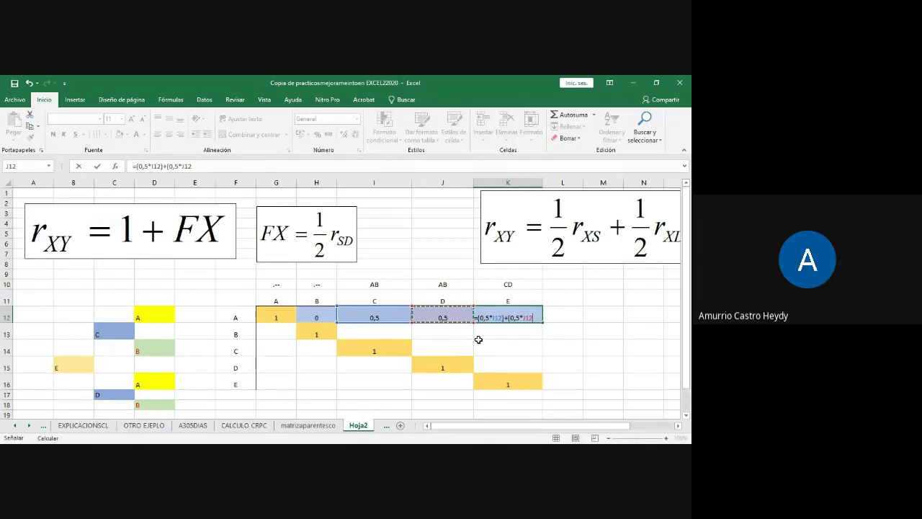
key("Return")
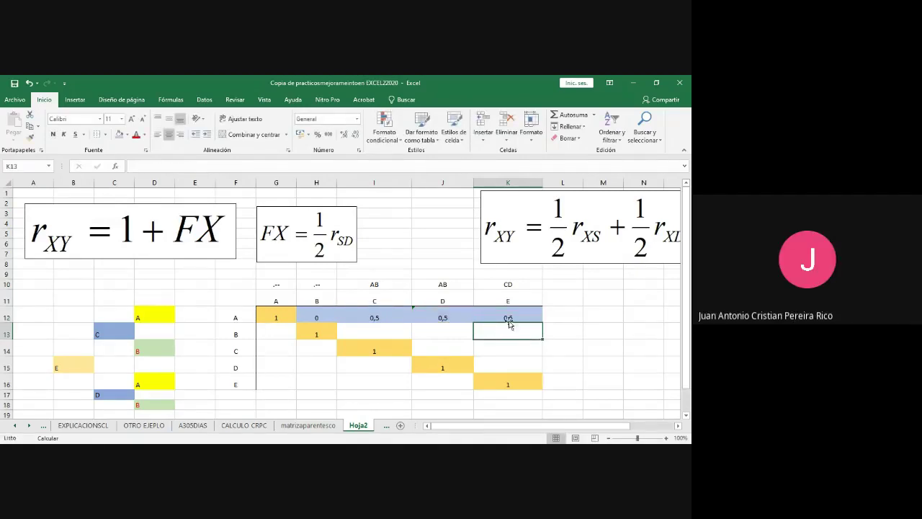
left_click(510, 318)
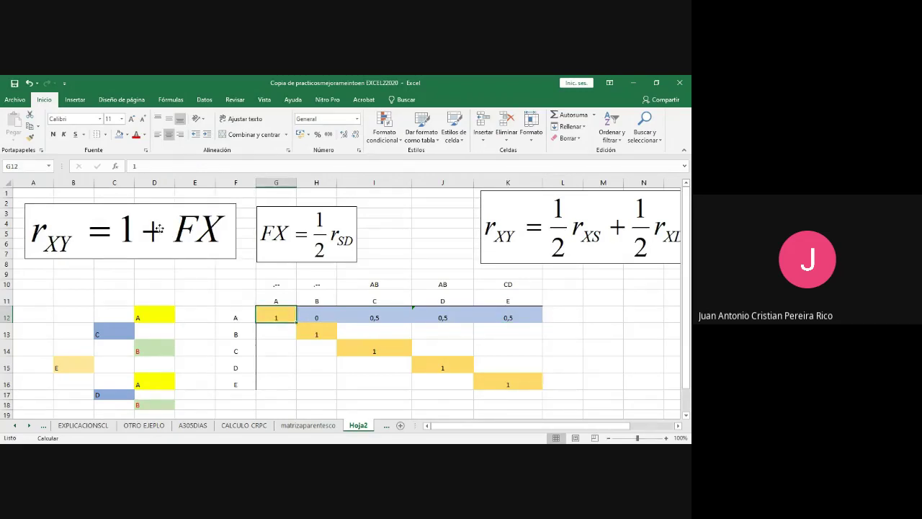
- Review the diagonal 1s from G12 to K16 and the first-row formulas H12–K12
left_click(281, 234)
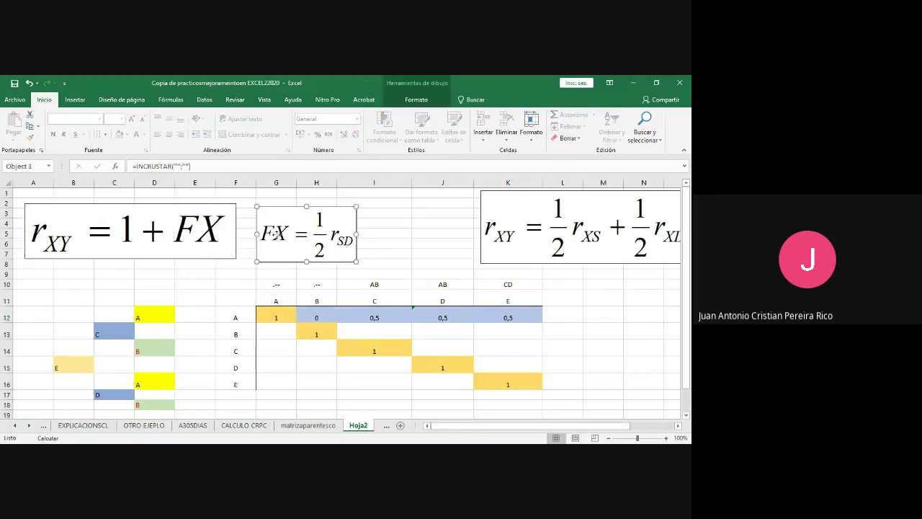
left_click(278, 315)
left_click(322, 331)
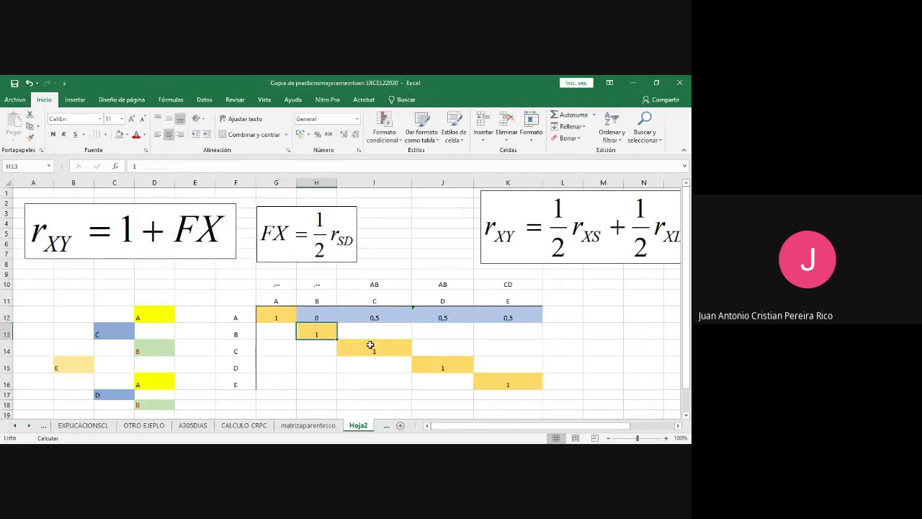
left_click(370, 346)
left_click(433, 366)
left_click(498, 382)
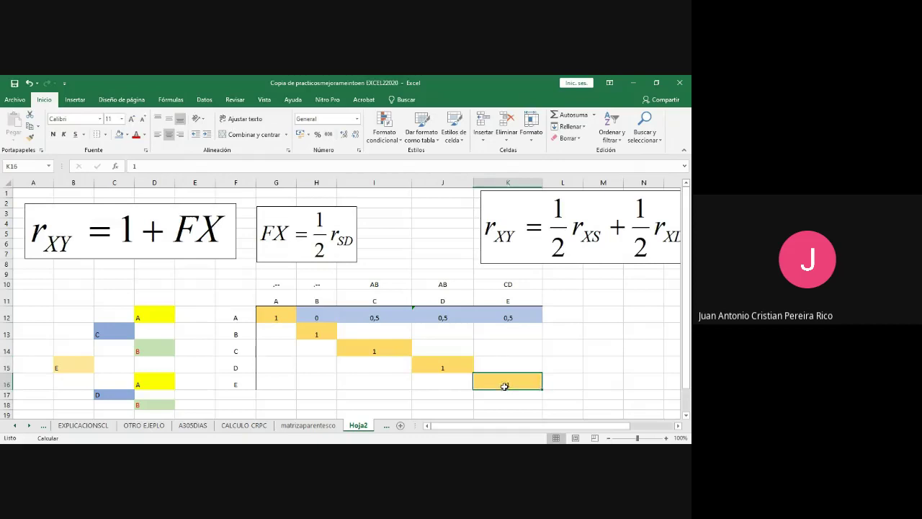
left_click(286, 317)
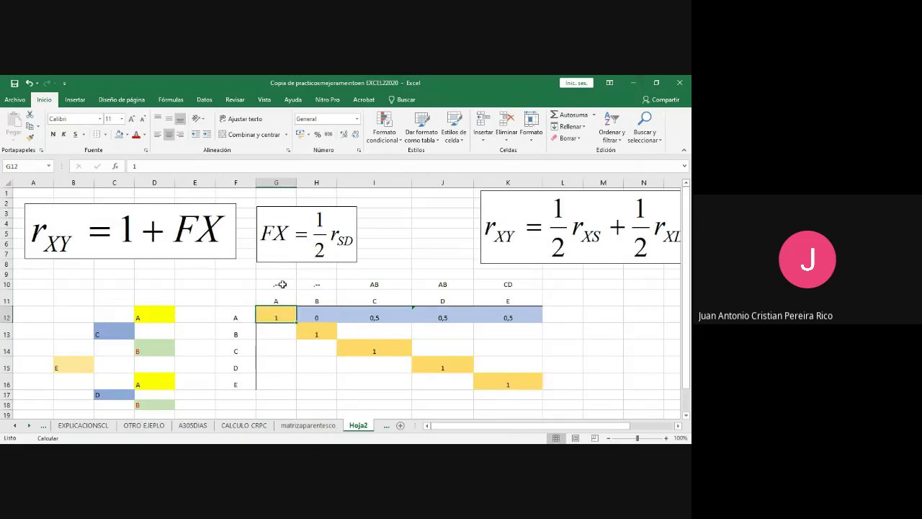
left_click(282, 284)
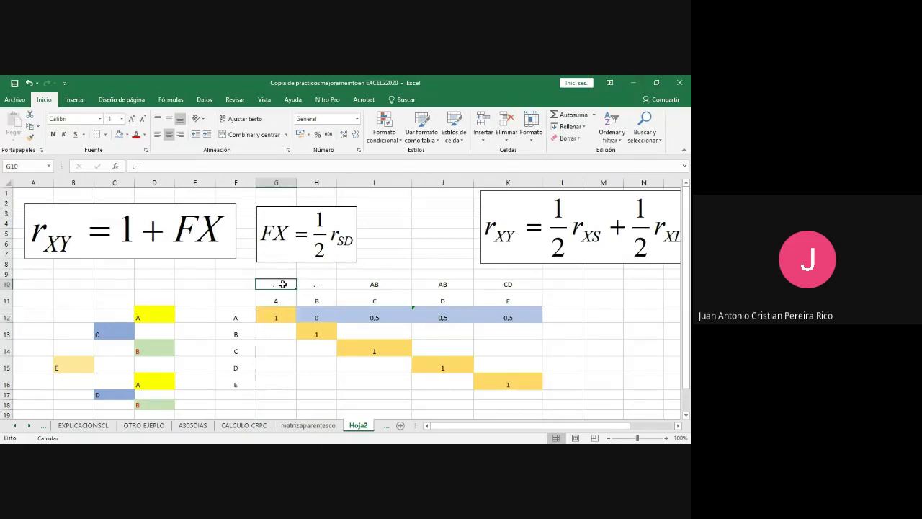
left_click(275, 319)
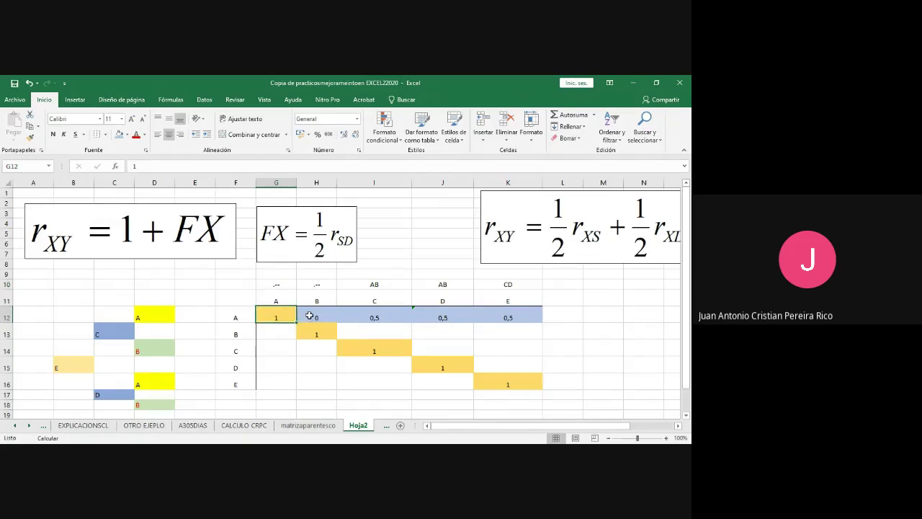
left_click(310, 318)
left_click(350, 316)
left_click(416, 318)
left_click(482, 317)
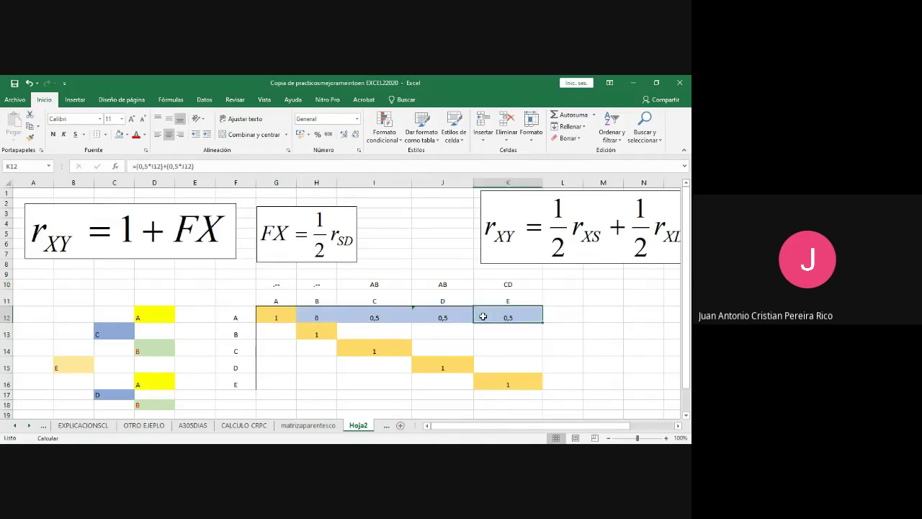
- Move the half-sum equation image left, then point out row A and column B labels
left_click(533, 245)
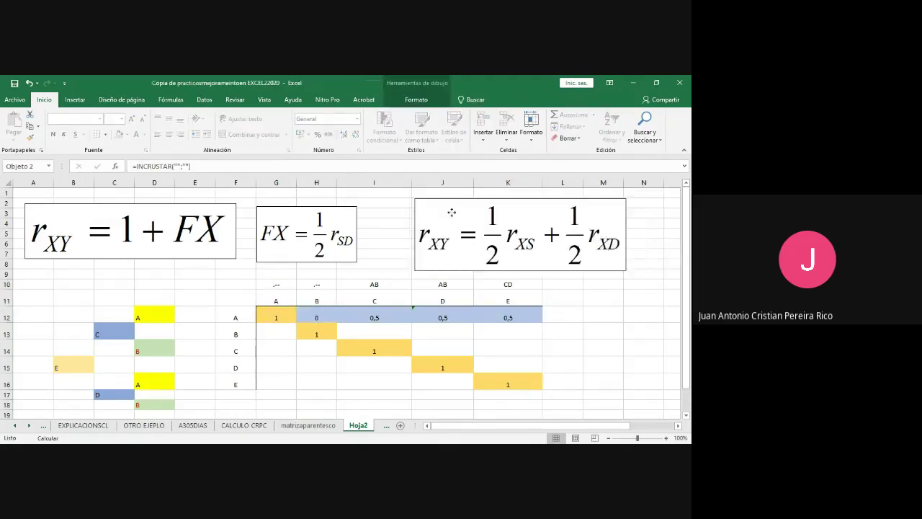
left_click_drag(493, 216, 441, 211)
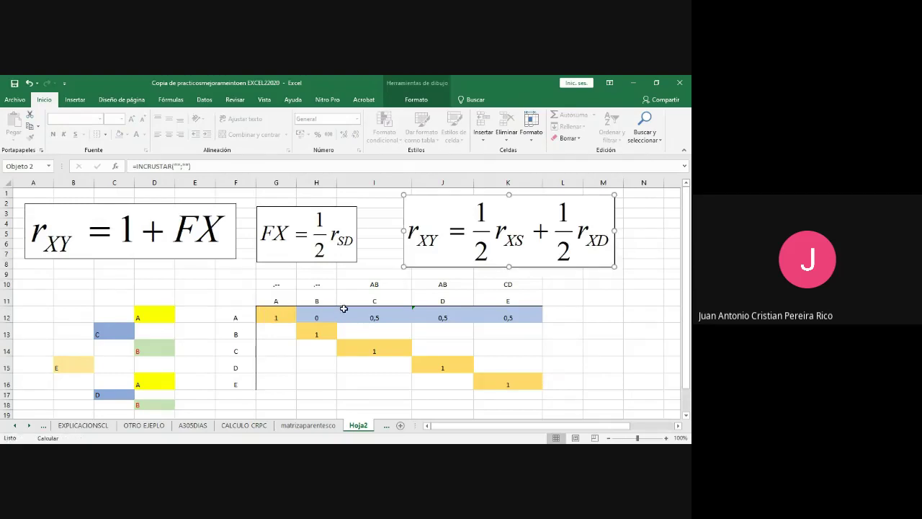
left_click(238, 320)
left_click(330, 300)
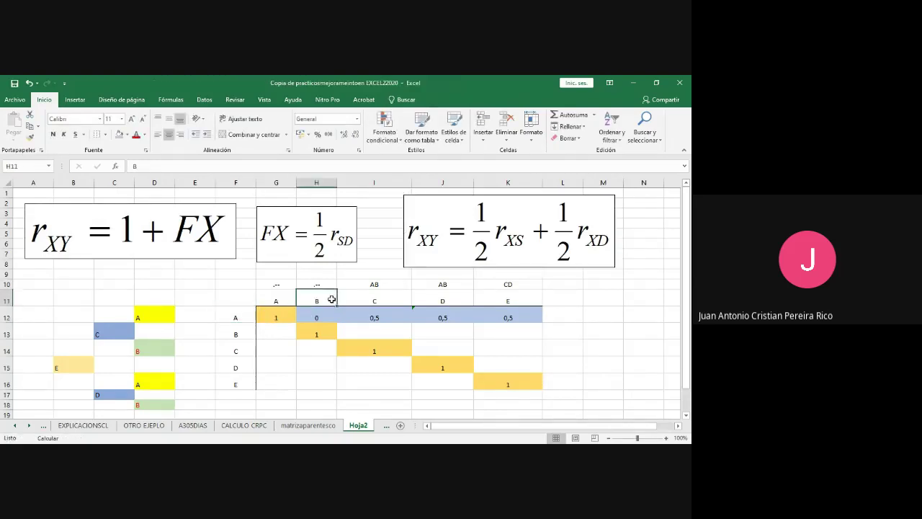
left_click(237, 319)
left_click(317, 298)
left_click(314, 286)
left_click(244, 319)
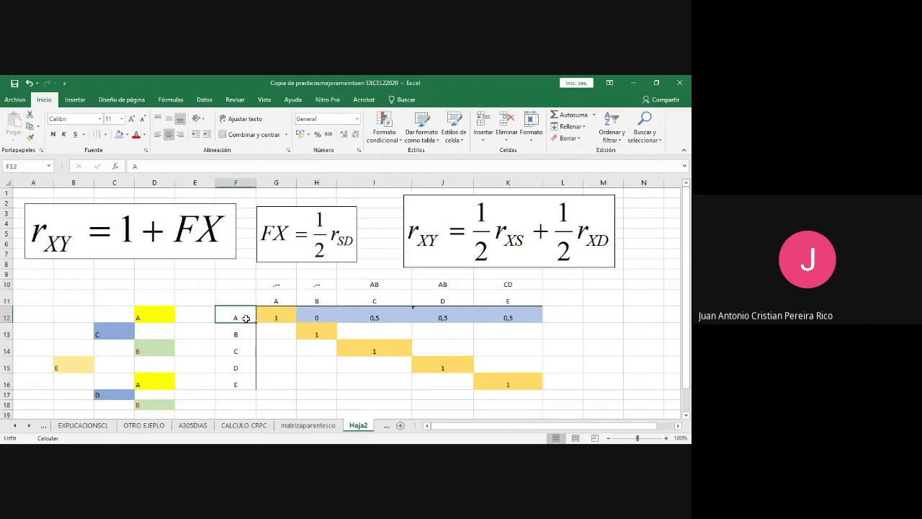
left_click(317, 299)
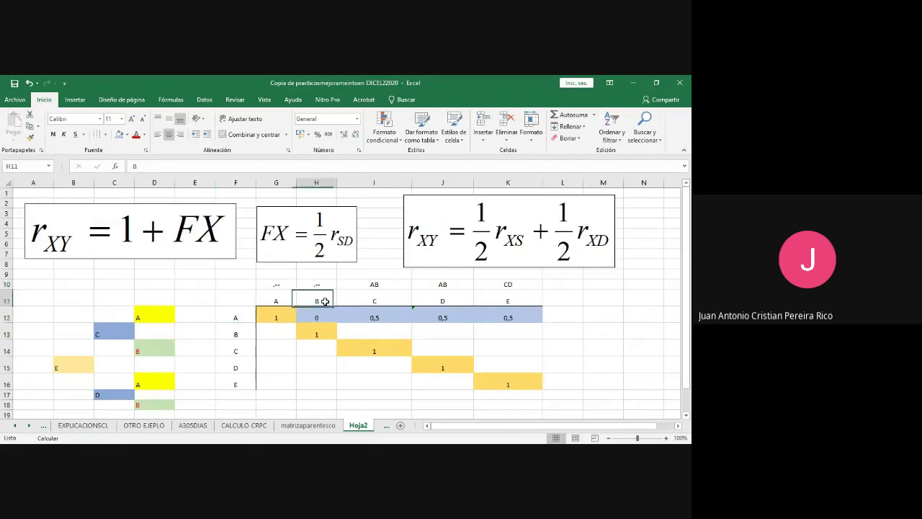
left_click(243, 321)
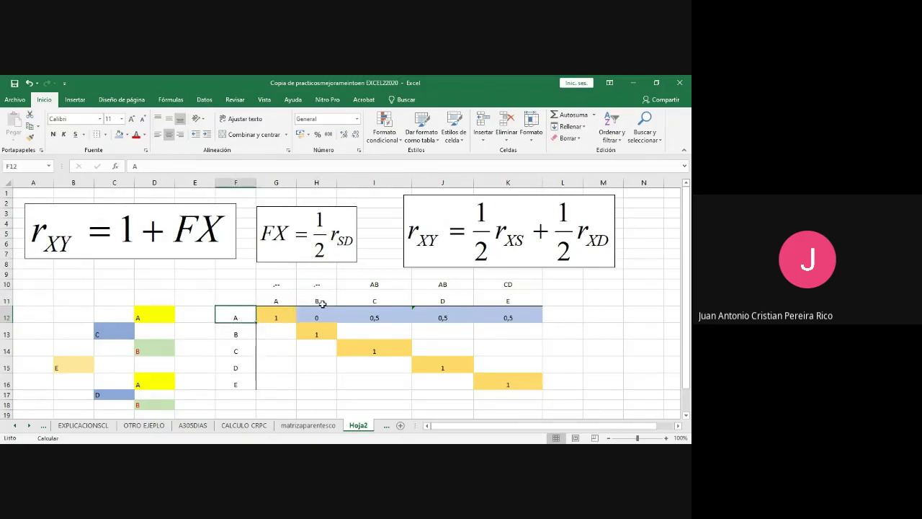
left_click(322, 303)
left_click(325, 285)
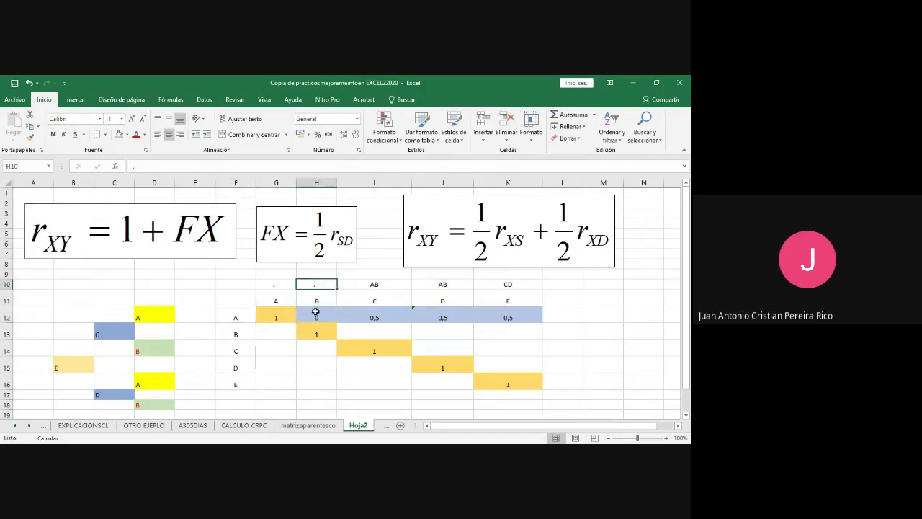
- Inspect the half-sum formulas in H12 through K12 and select row G12:K12
left_click(315, 312)
left_click(369, 311)
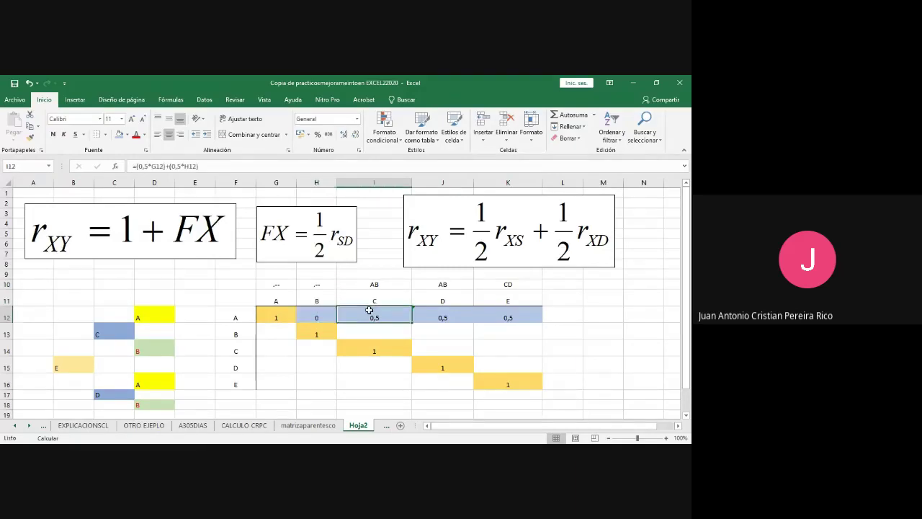
left_click(431, 312)
left_click(494, 315)
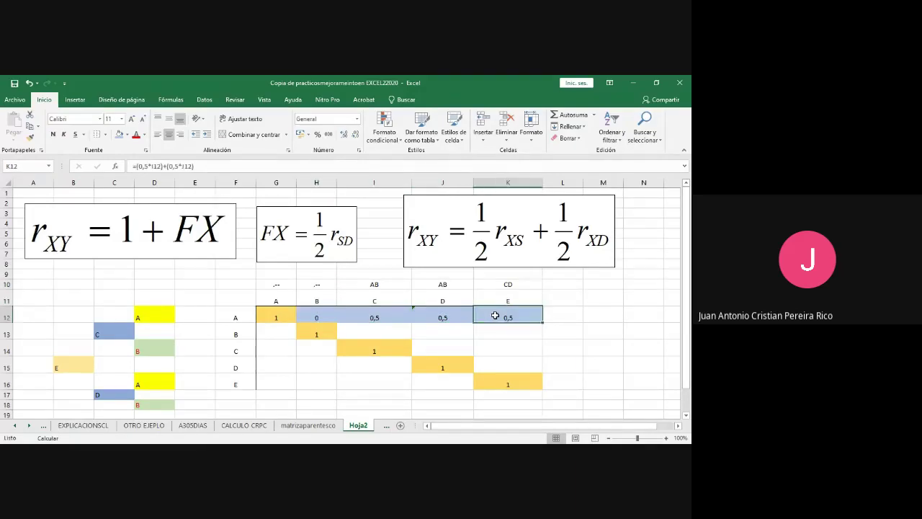
left_click_drag(274, 312, 505, 314)
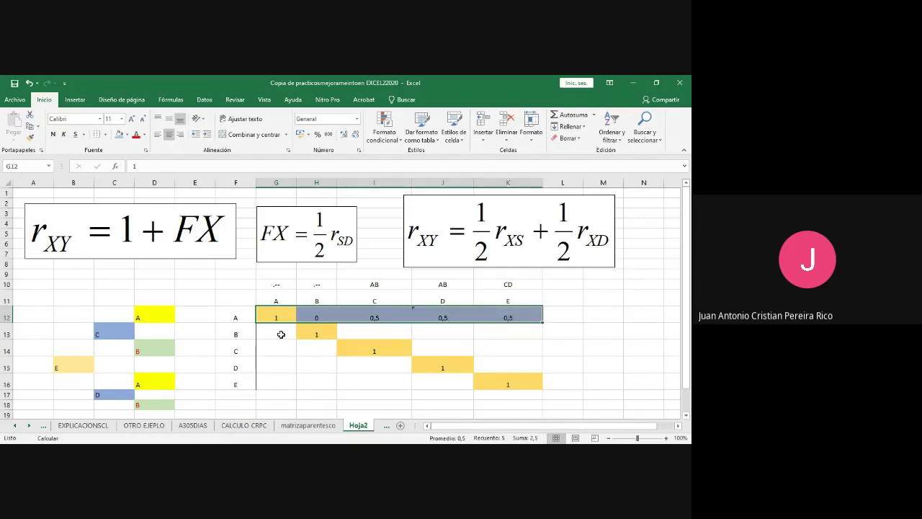
- Shade G13:G16 light blue and fill it with 0, 0,5, 0,5, 0,5
left_click_drag(282, 334, 282, 378)
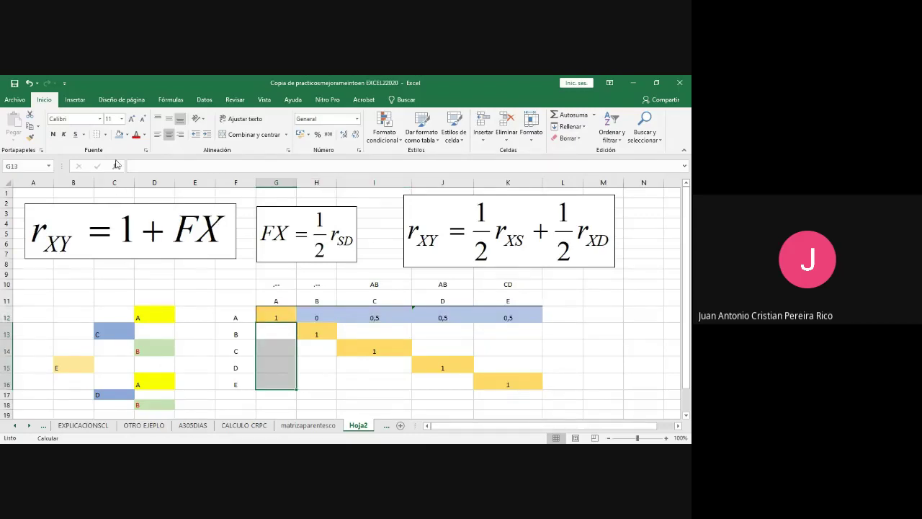
left_click(121, 135)
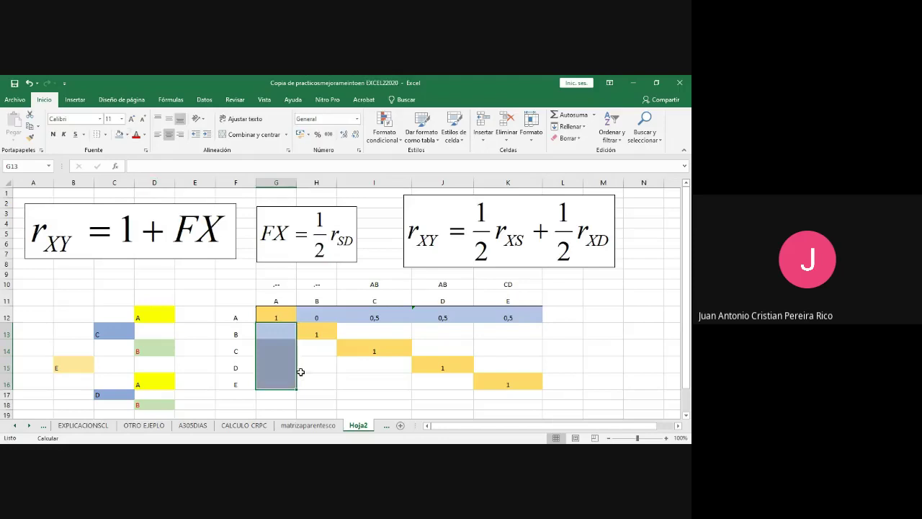
left_click(265, 333)
type("0")
key("Return")
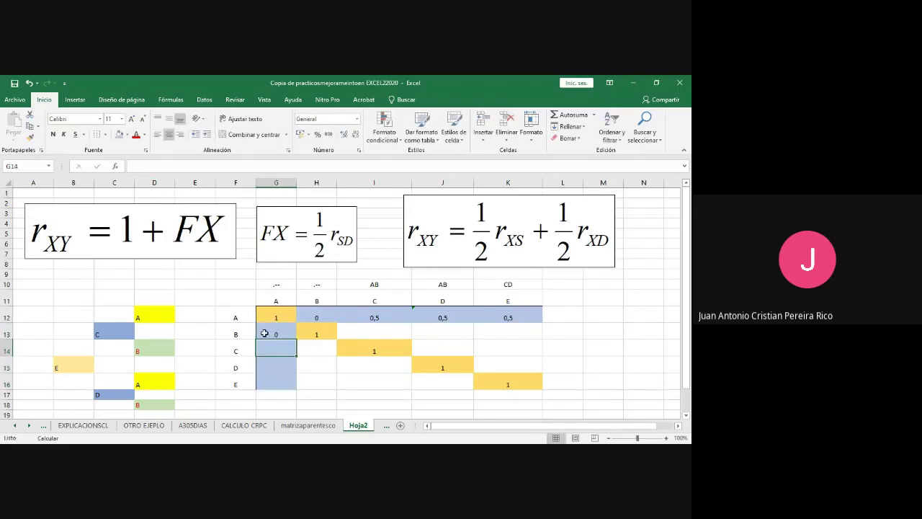
type("0,5")
key("Return")
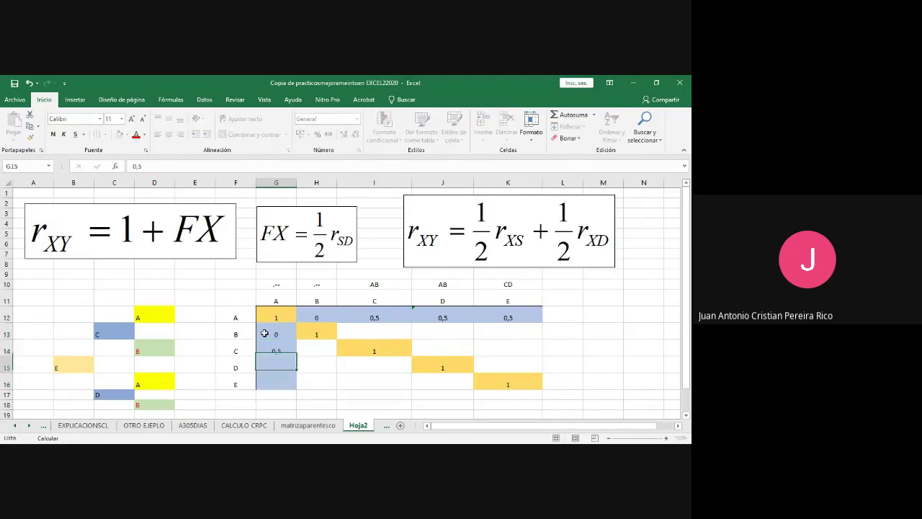
type("o")
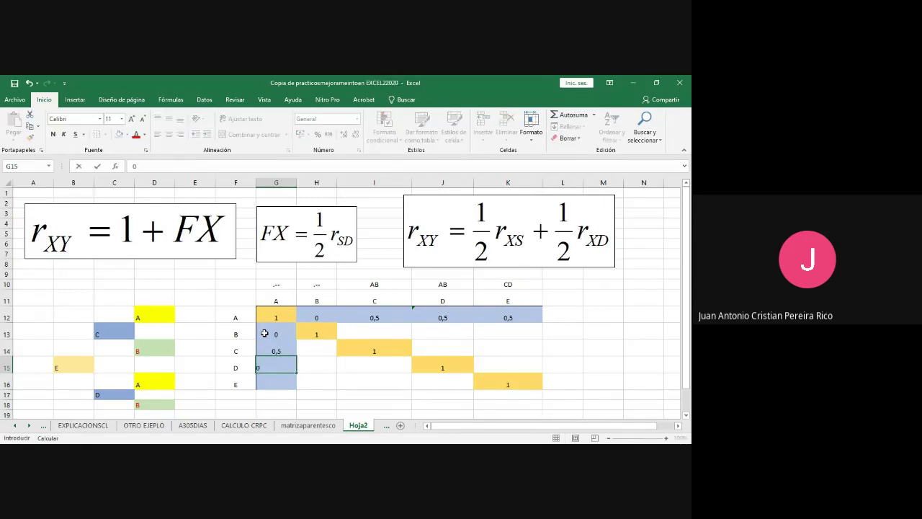
type(",5")
key("Return")
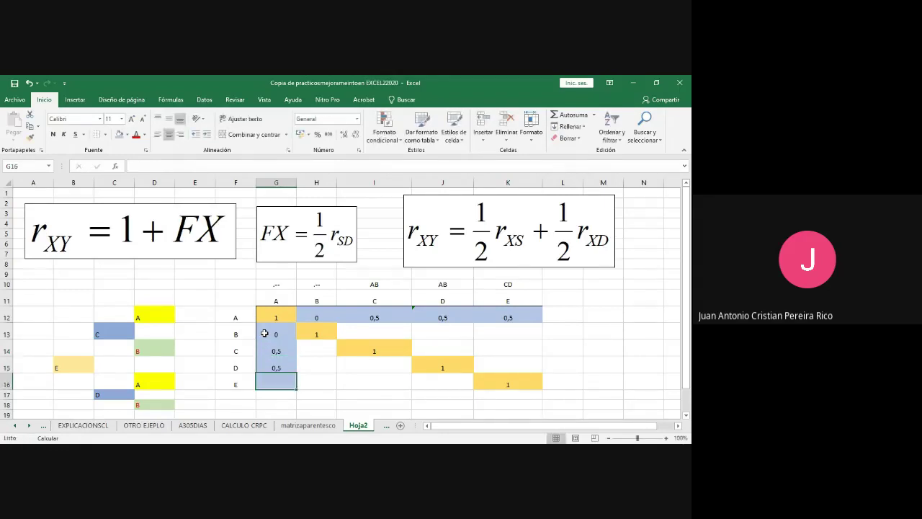
type("0,5")
key("Return")
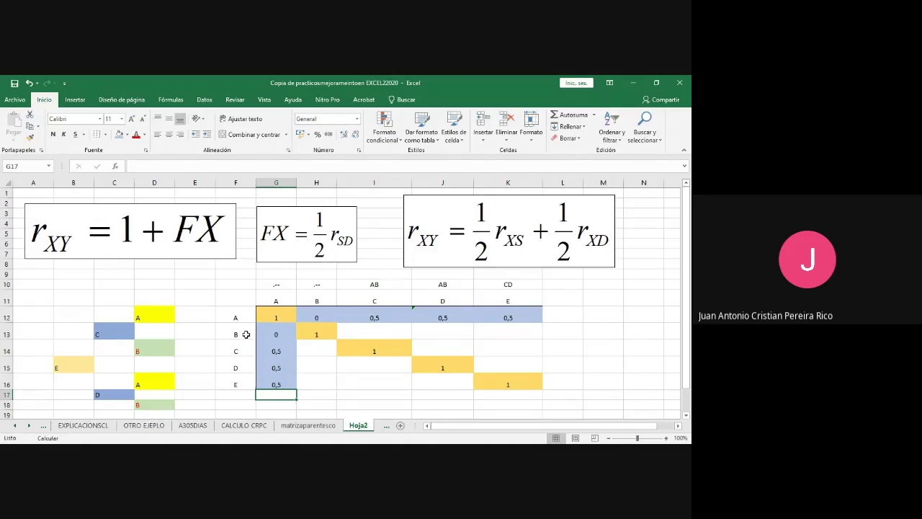
- Review row A's coefficients H12:K12 and the formula behind K12
left_click(240, 317)
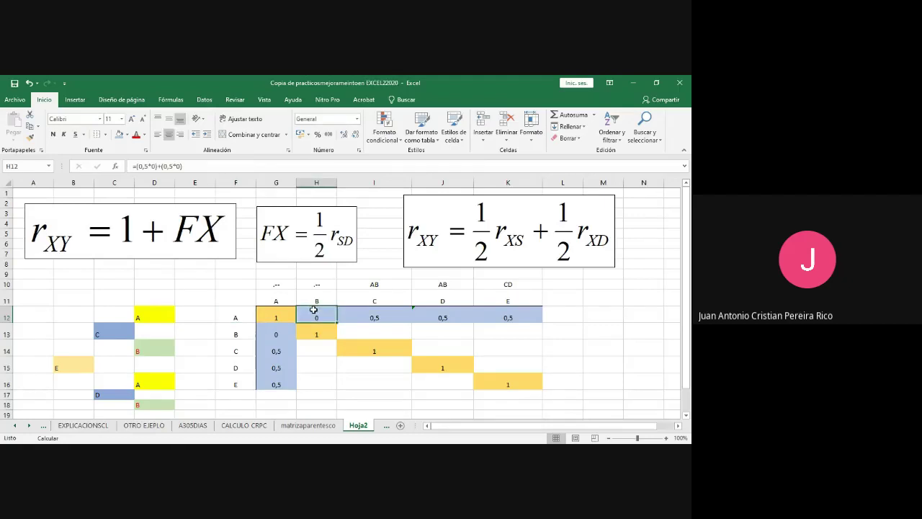
left_click(279, 332)
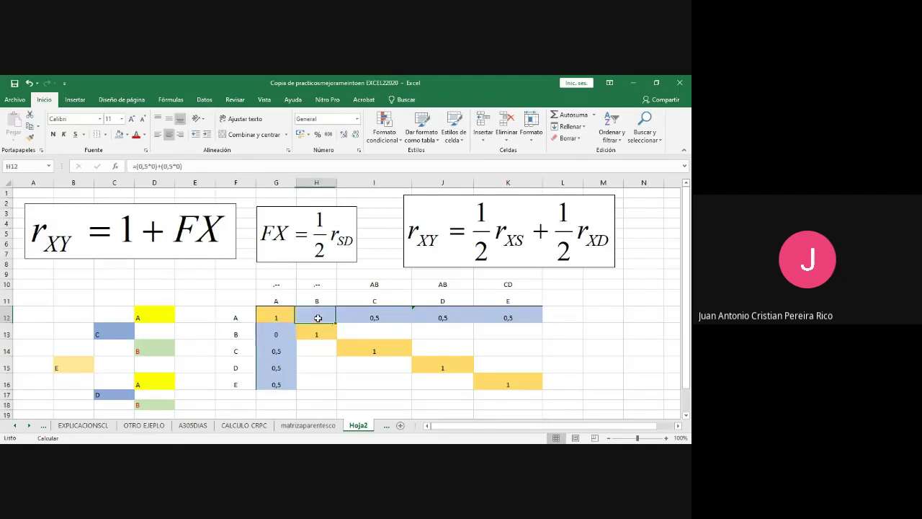
left_click_drag(317, 317, 508, 318)
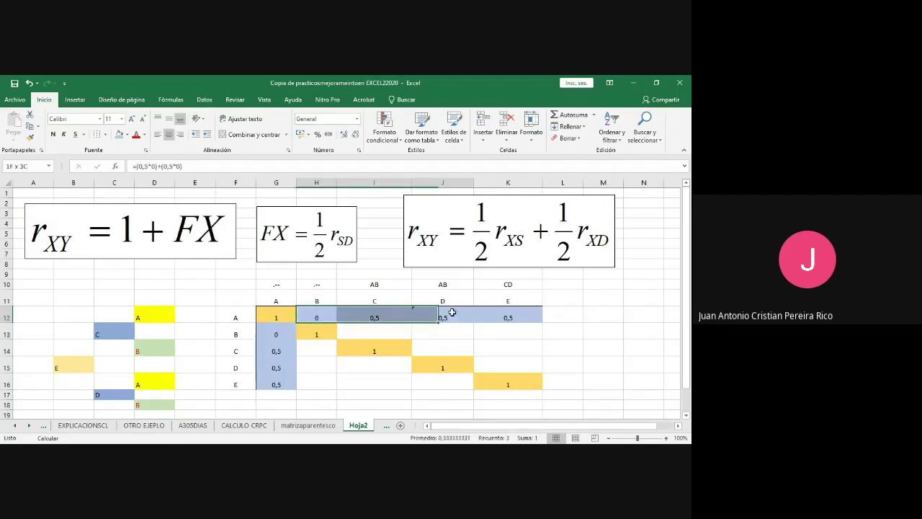
left_click(236, 318)
left_click(500, 315)
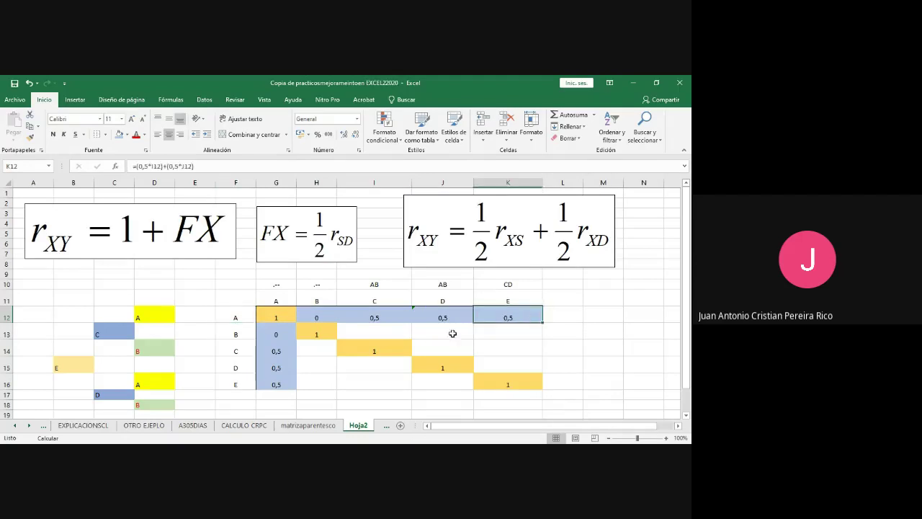
left_click(247, 381)
left_click(278, 384)
left_click(281, 304)
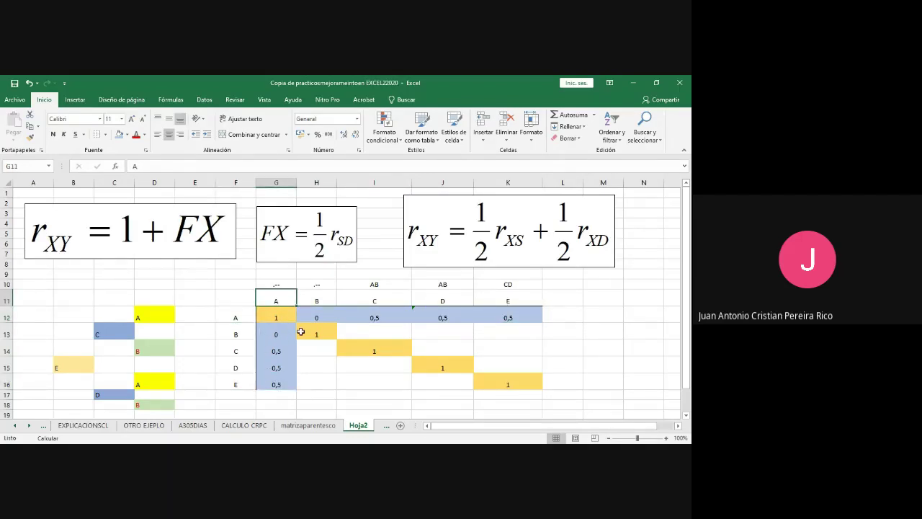
- Repeat the yellow diagonal fill on B's self-value in H13, then select I13:K13
left_click(319, 331)
key("F4")
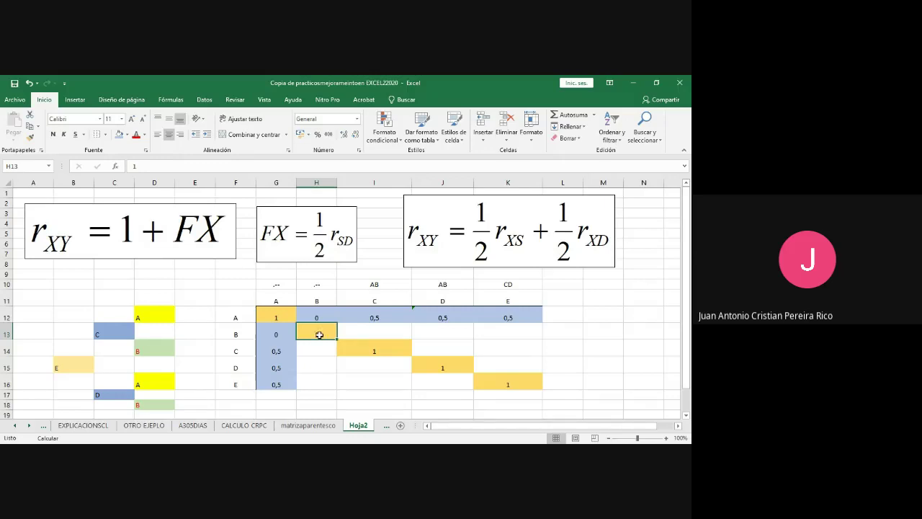
left_click_drag(366, 334, 479, 330)
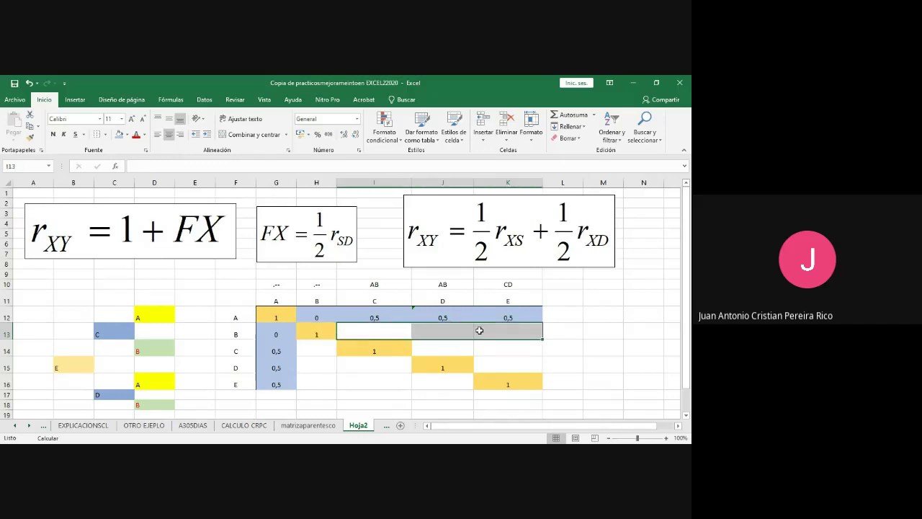
- Shade I13:K13 blue and enter =(0,5*G13)+(0,5*H13) in I13
left_click(118, 134)
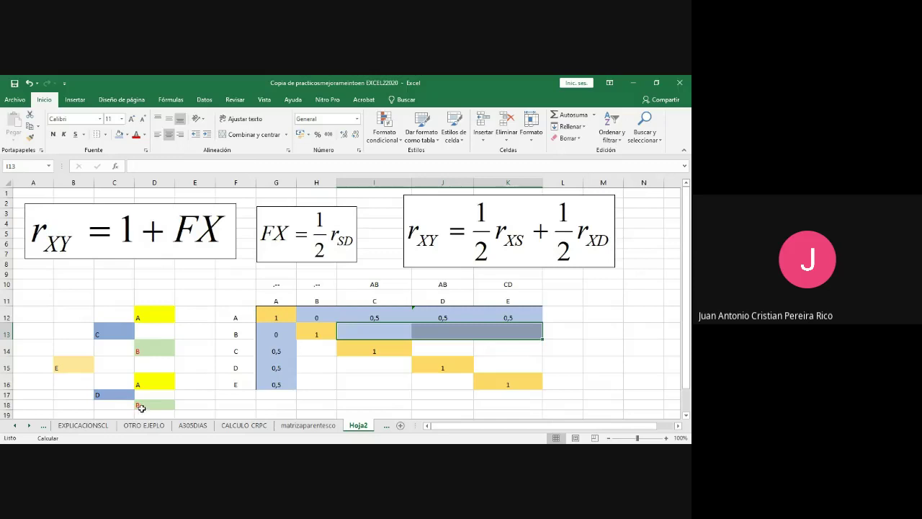
left_click(378, 335)
type("=(0,5*")
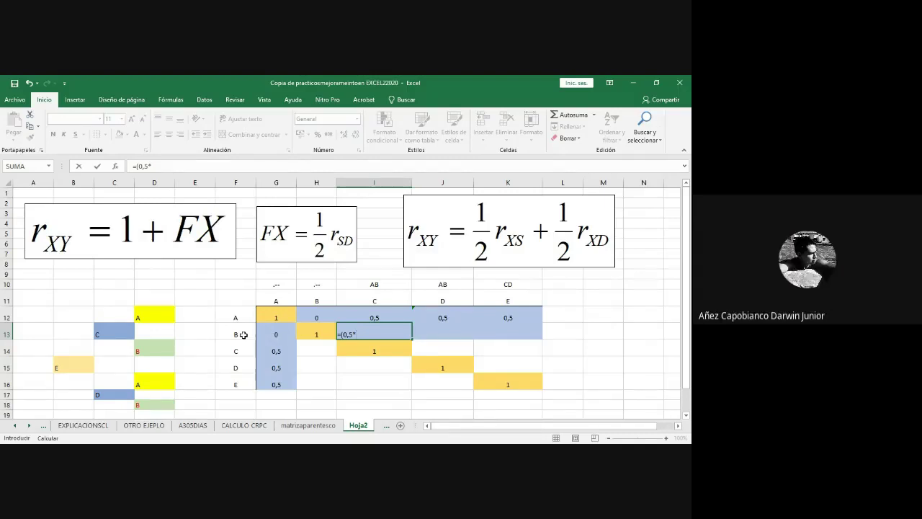
left_click(280, 332)
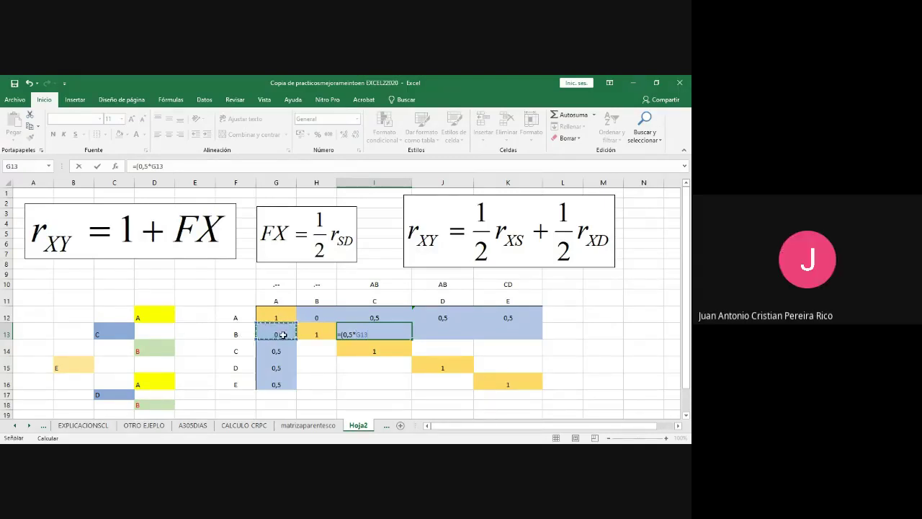
type("^)+(0,5*")
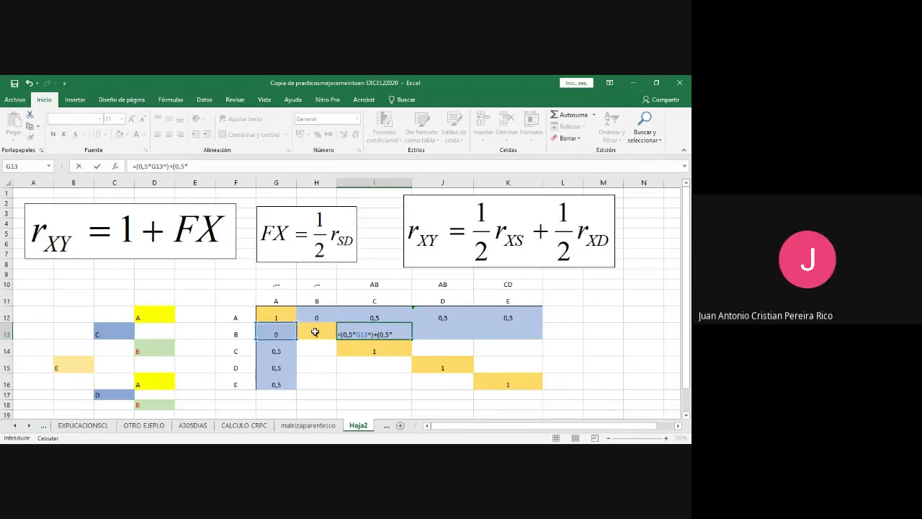
left_click(316, 332)
type(")")
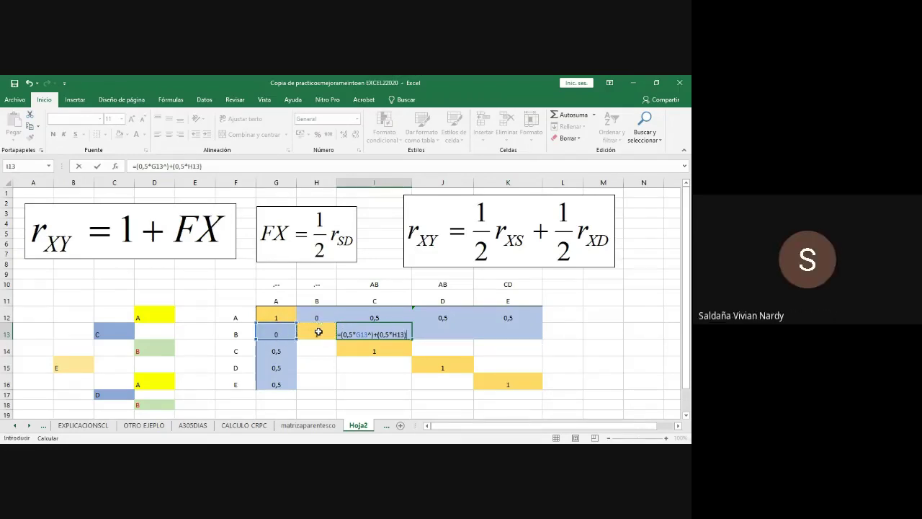
- Remove the stray ^ flagged by the error and commit I13, which shows 0,5
key("Return")
left_click(319, 317)
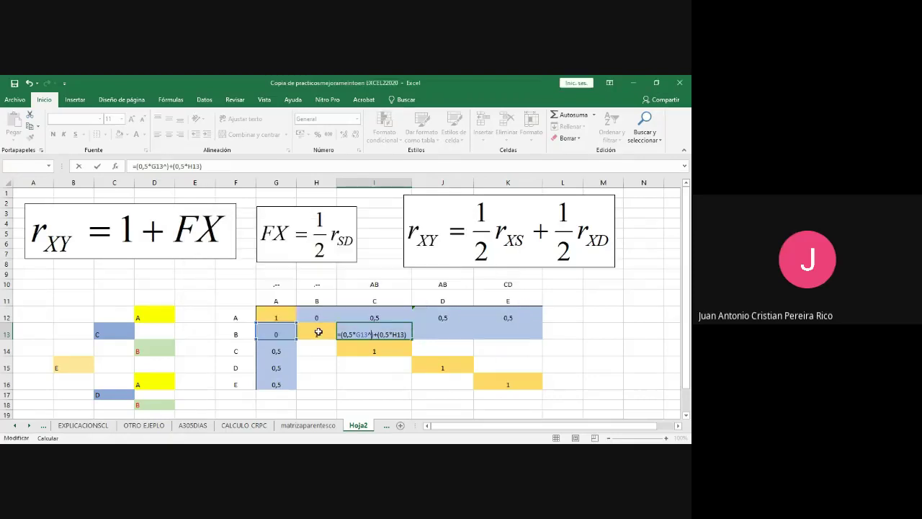
key("BackSpace")
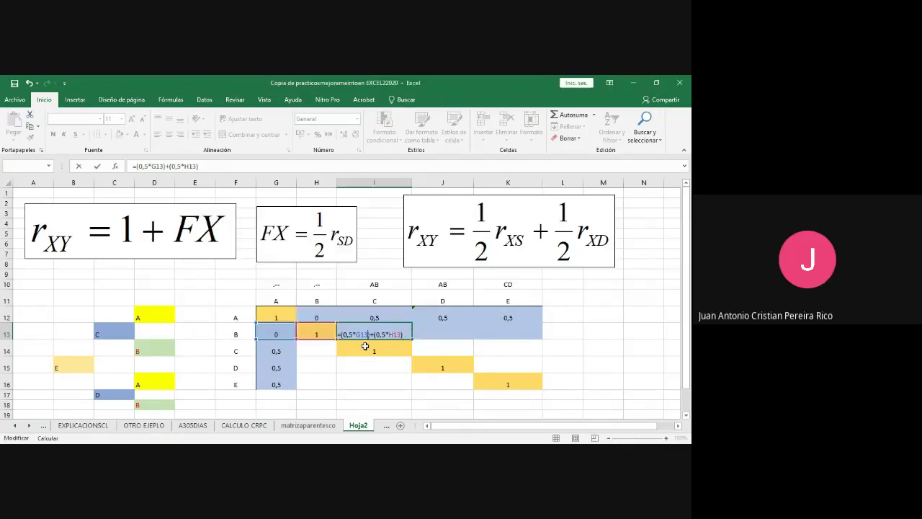
key("Return")
left_click(372, 331)
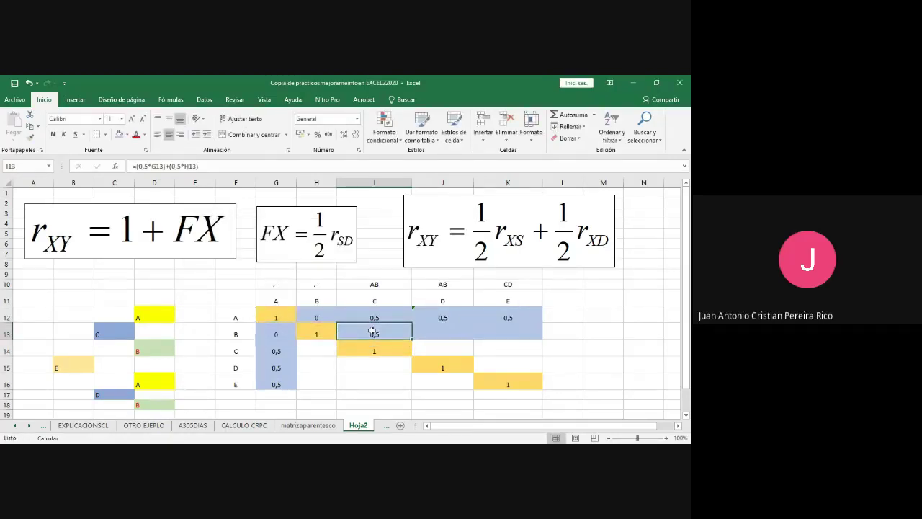
left_click(128, 346)
- Compare parents B and C in the pedigree chart
left_click(123, 333)
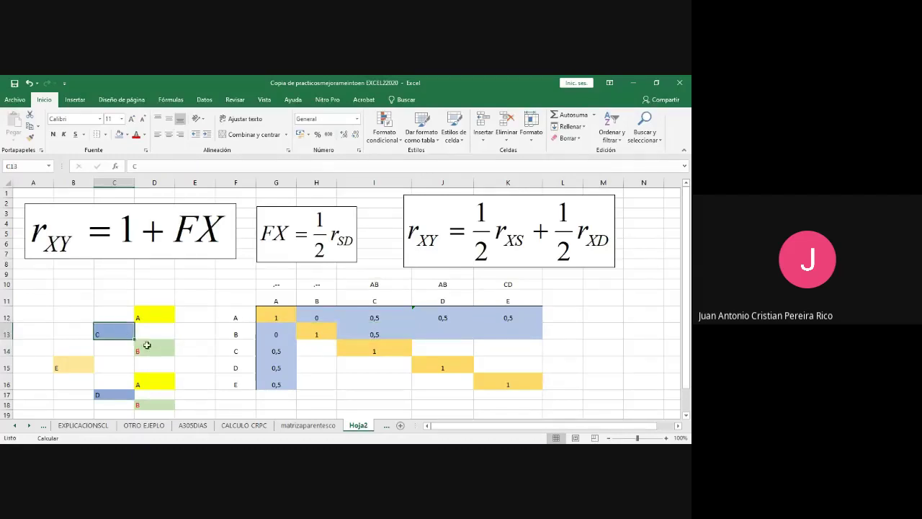
left_click(144, 348)
left_click(120, 334)
left_click(143, 349)
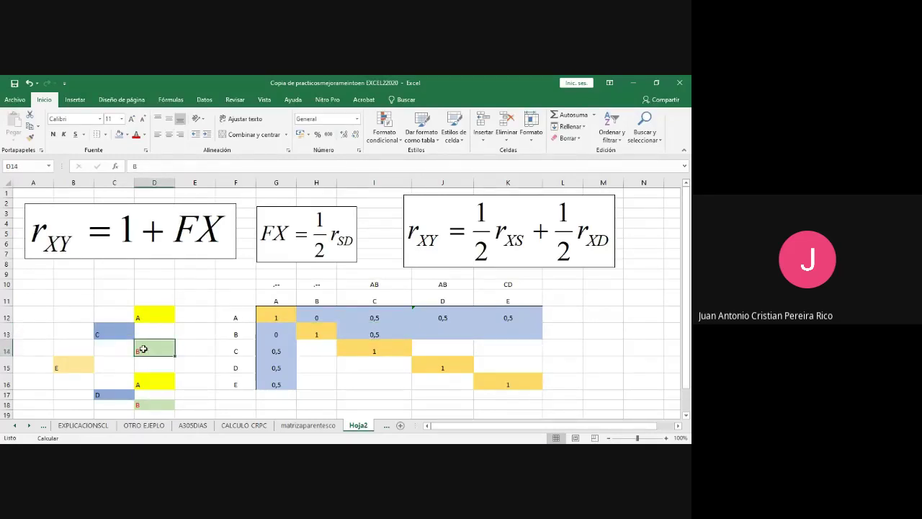
left_click(124, 340)
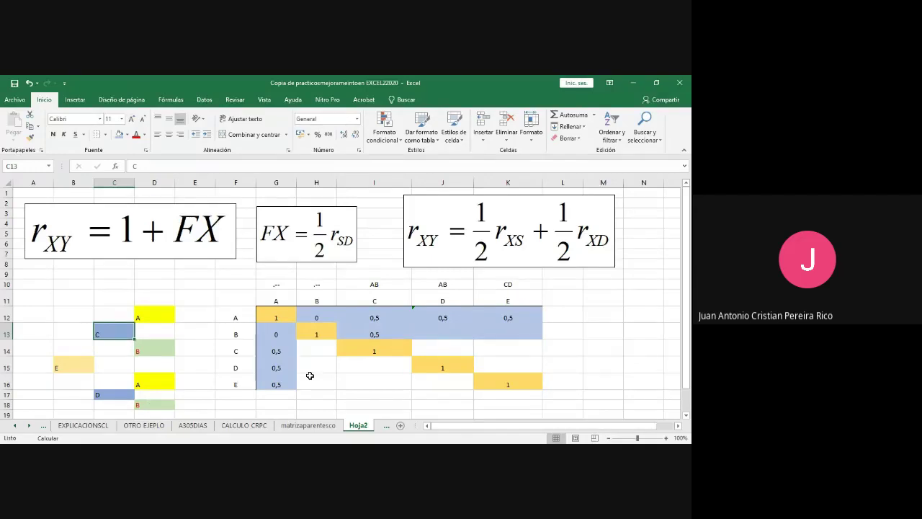
- Replace a provisional 0,6 in J13 with =(0,5*G13)+(0,5*H13), giving 0,5
left_click(452, 333)
type("0,")
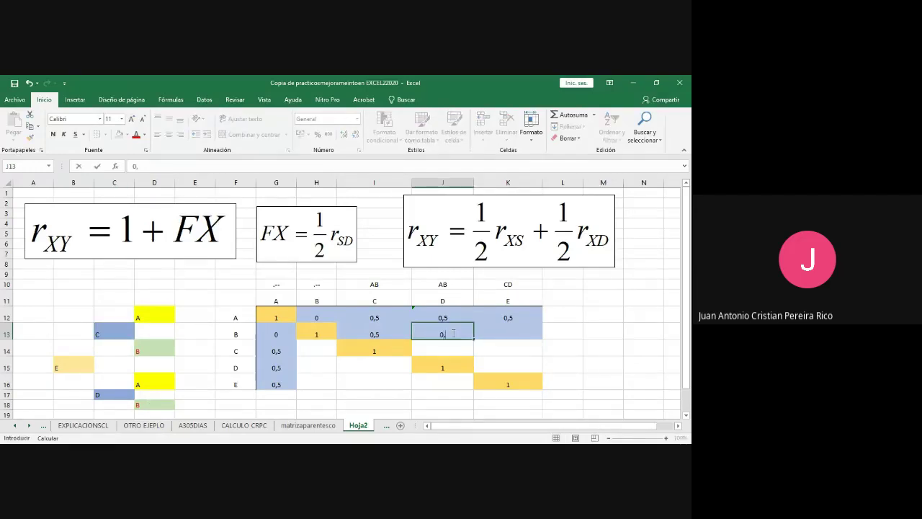
type("6")
key("Return")
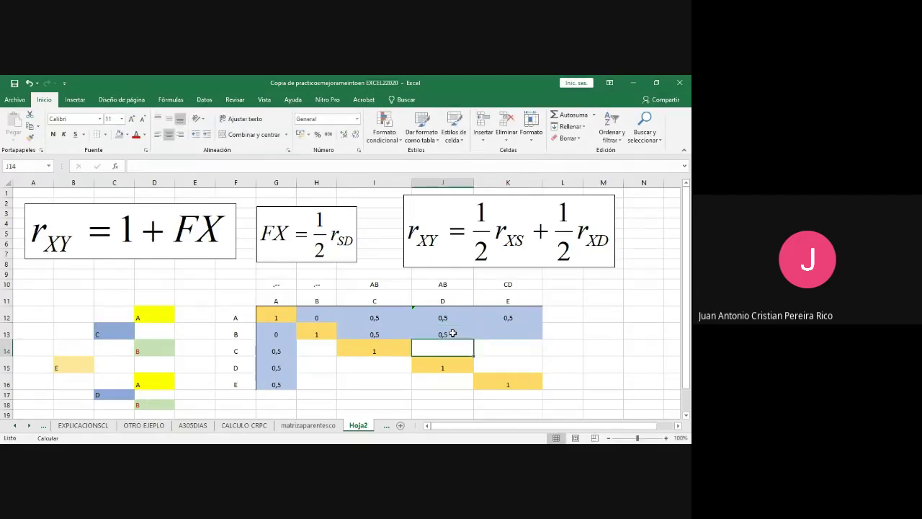
type("=(")
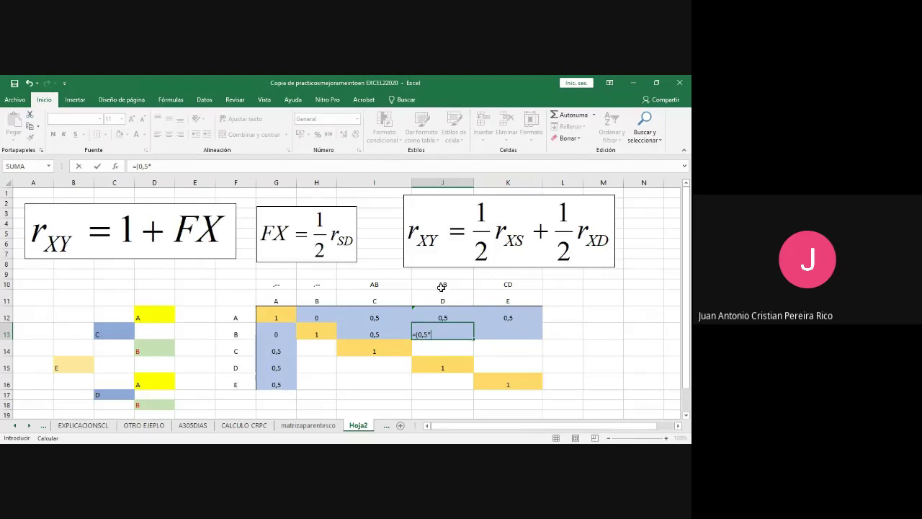
left_click(276, 331)
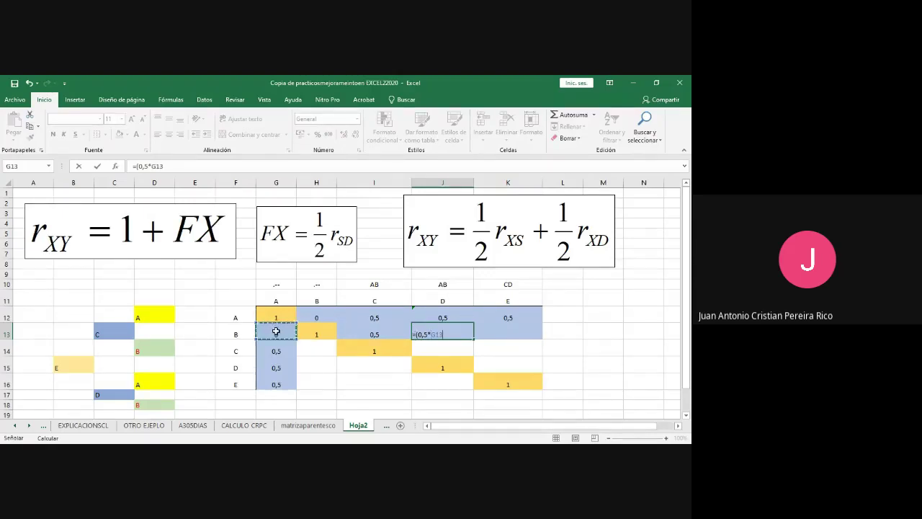
type(")+(0,5*")
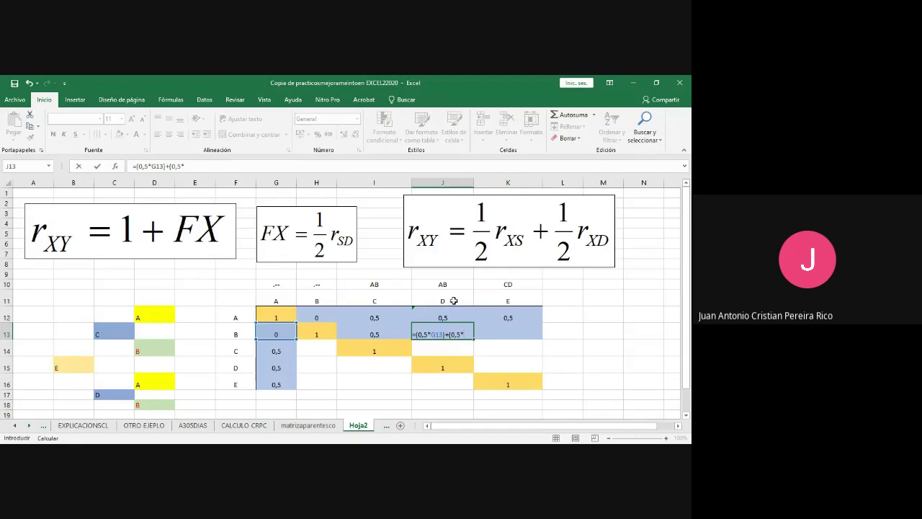
left_click(330, 336)
type(")")
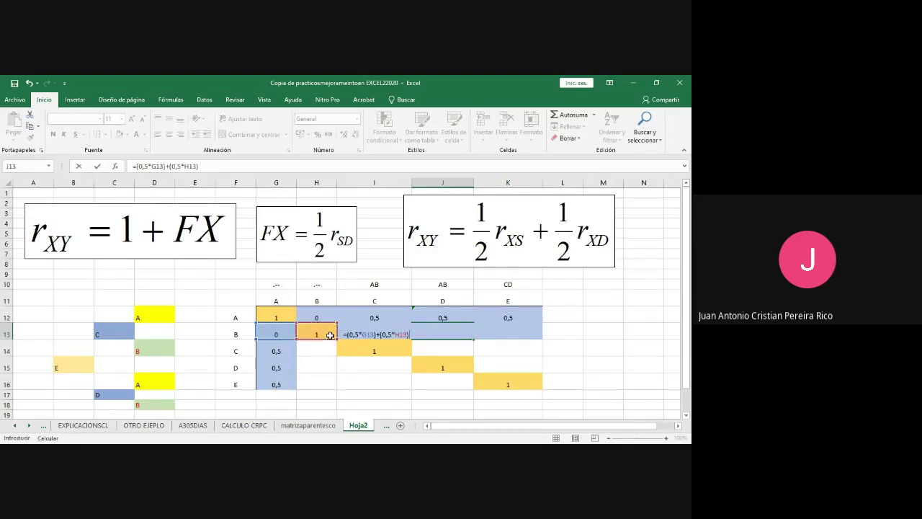
key("Return")
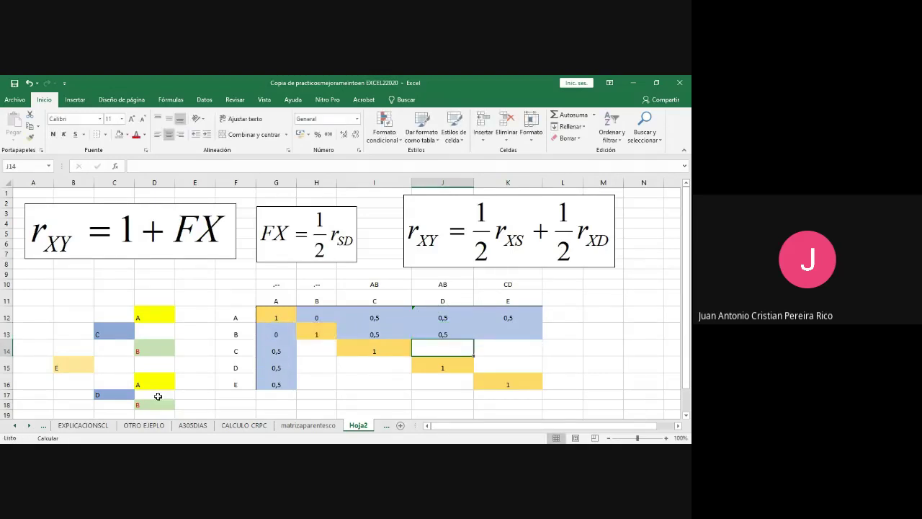
left_click(145, 408)
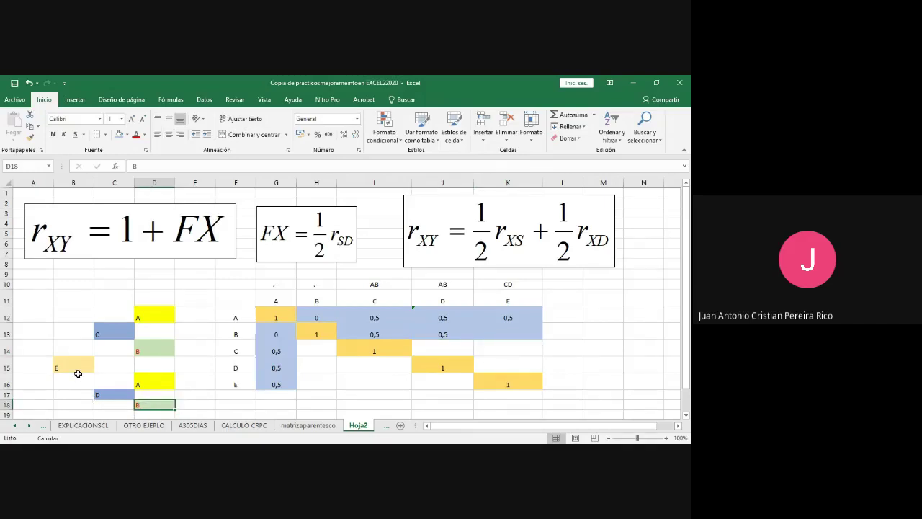
- Check E and B in the pedigree and enter 0,5 as the B–E coefficient in K13
left_click(73, 368)
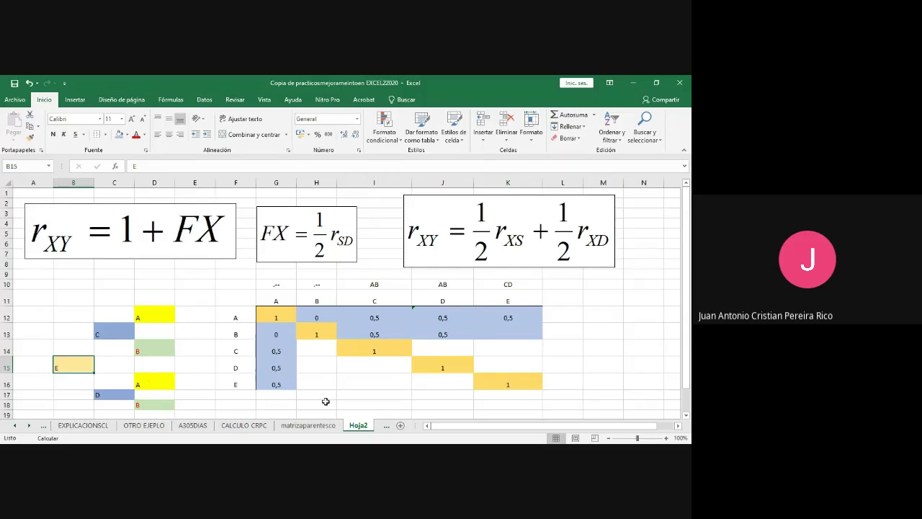
left_click(169, 406)
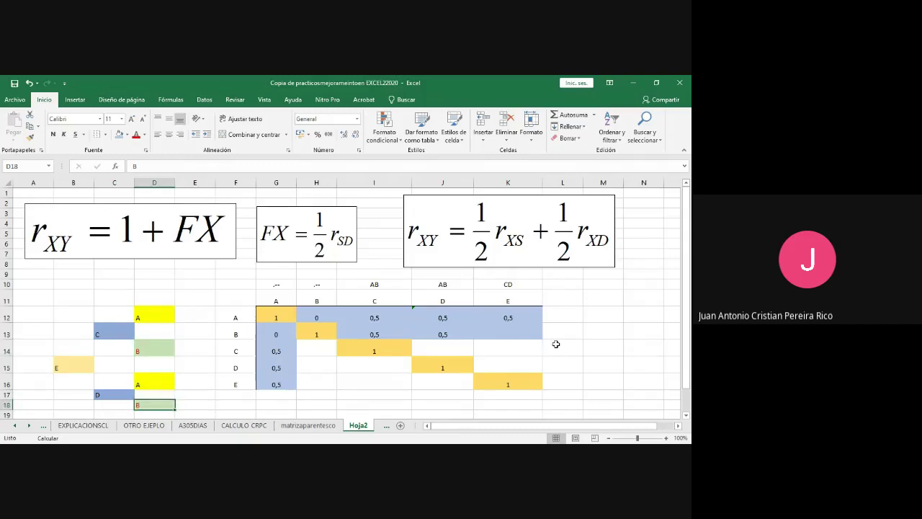
left_click(510, 334)
type("0,5")
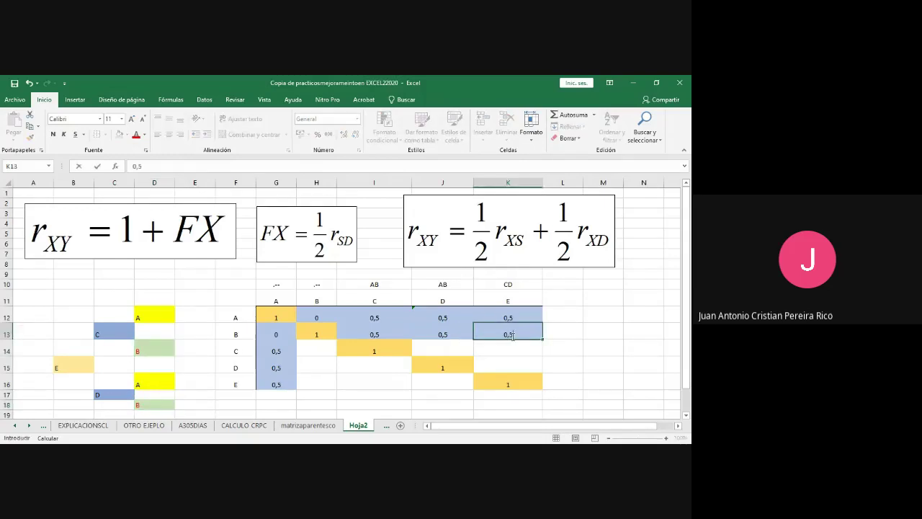
key("Return")
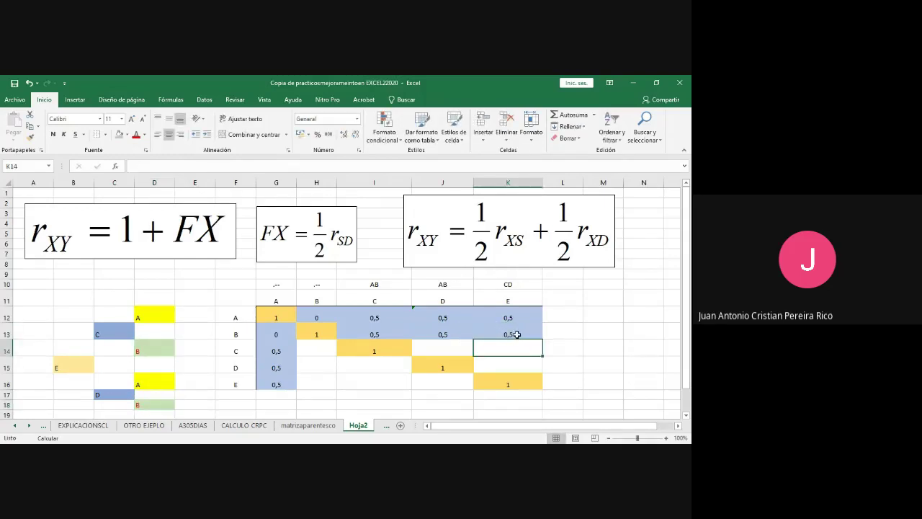
- Replace K13 with =(0,5*I13)+(0,5*J13), giving 0,5
left_click(516, 335)
type("=(")
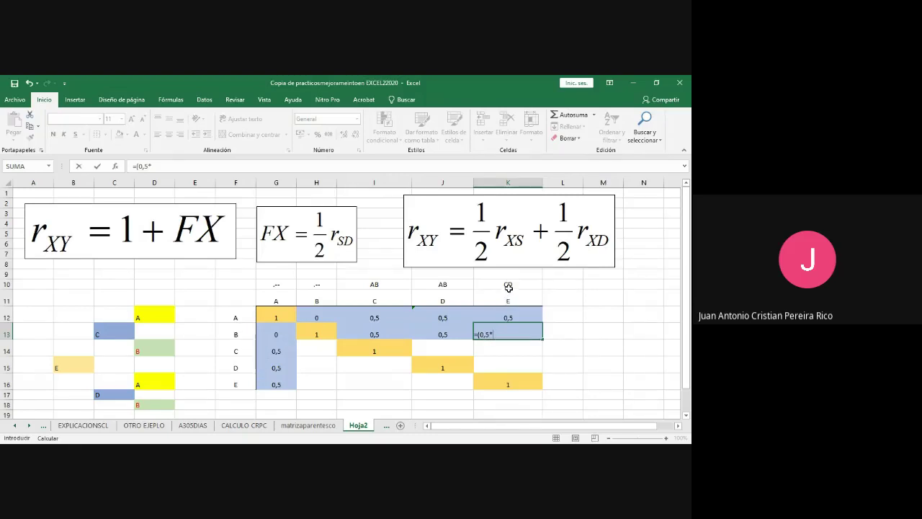
left_click(373, 330)
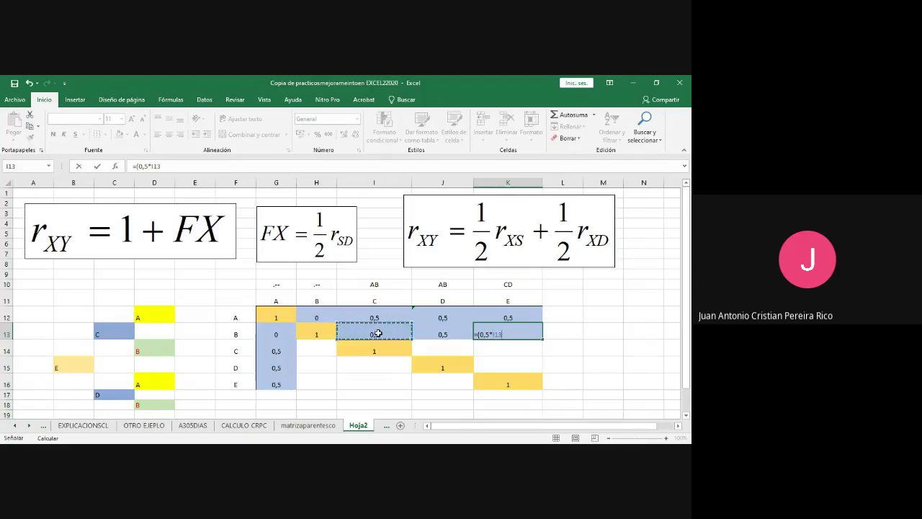
type(")+(0,5*")
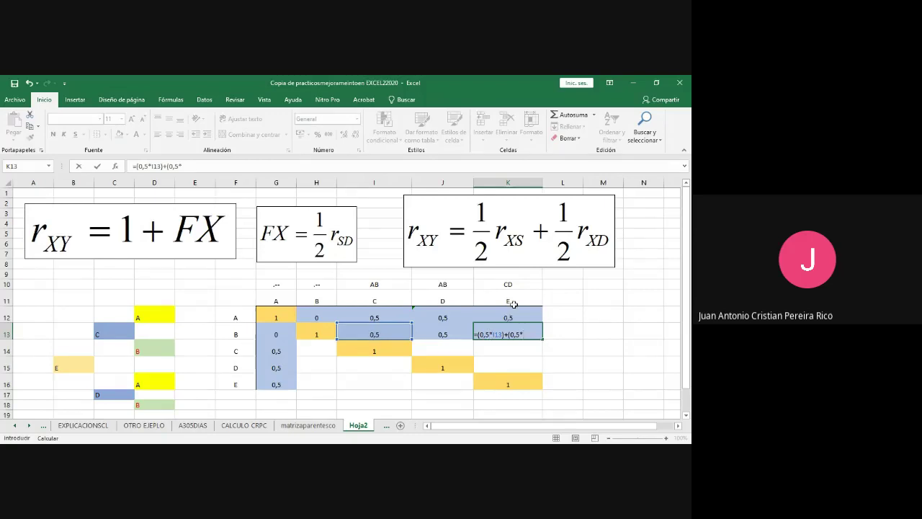
left_click(453, 333)
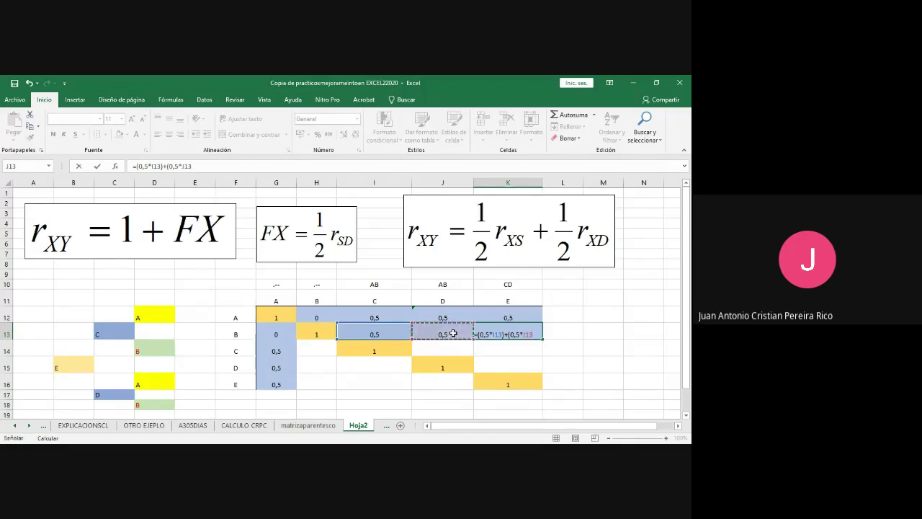
type(")")
key("Return")
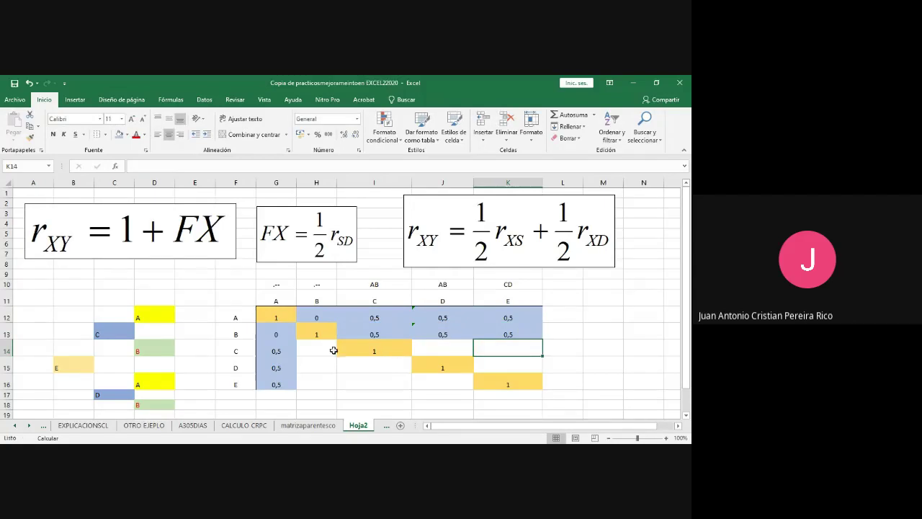
left_click_drag(330, 351, 317, 382)
- Shade H14:H16 blue and enter 0,5 in H14, H15 and H16
left_click(118, 136)
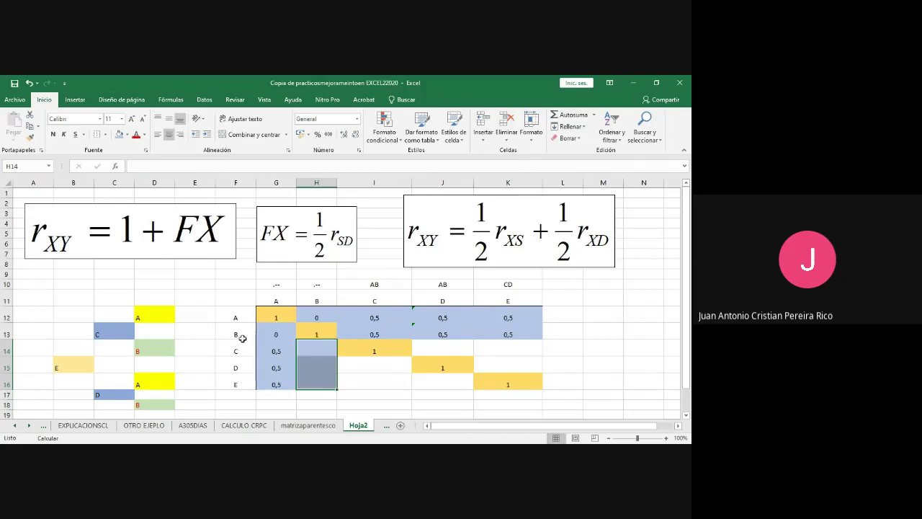
left_click(317, 351)
type("0,5")
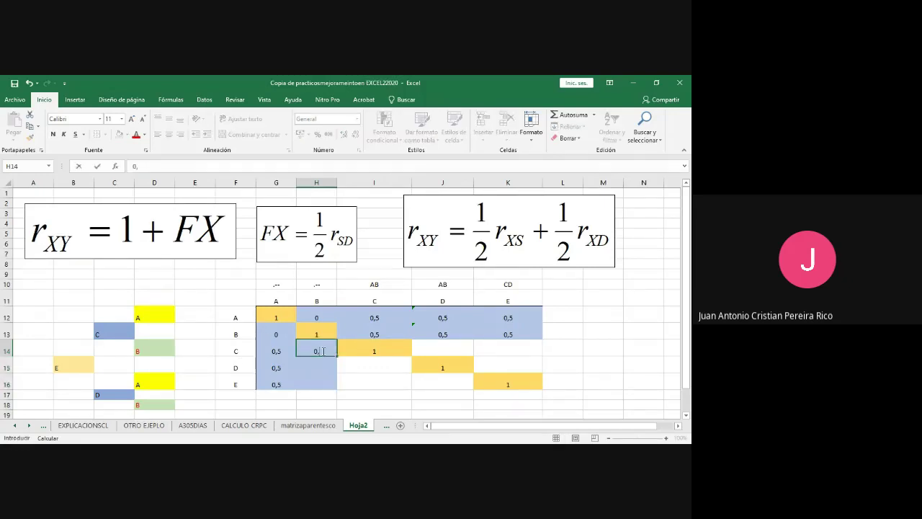
key("Return")
type("0,5")
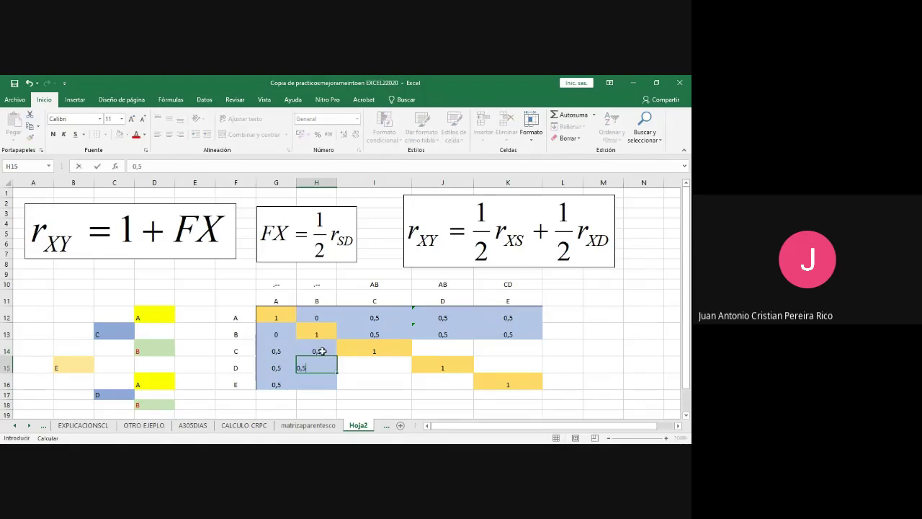
key("Return")
type("0,5")
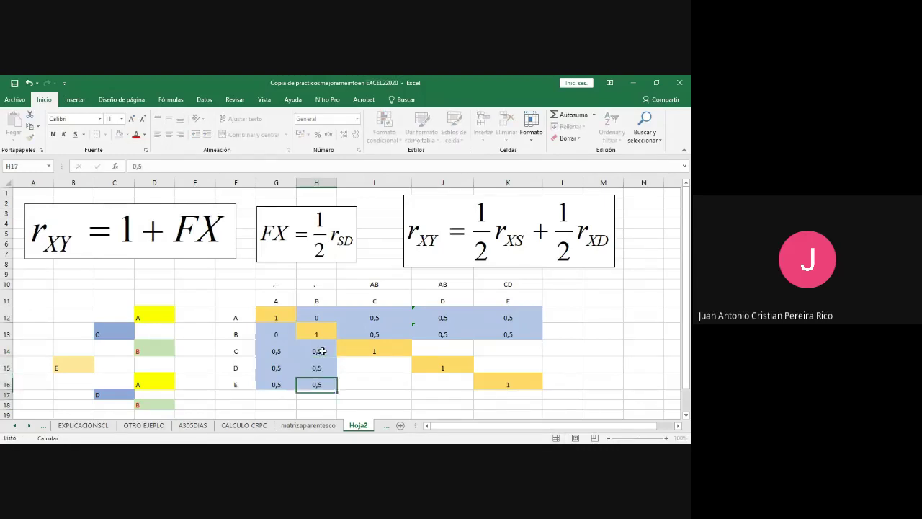
key("Return")
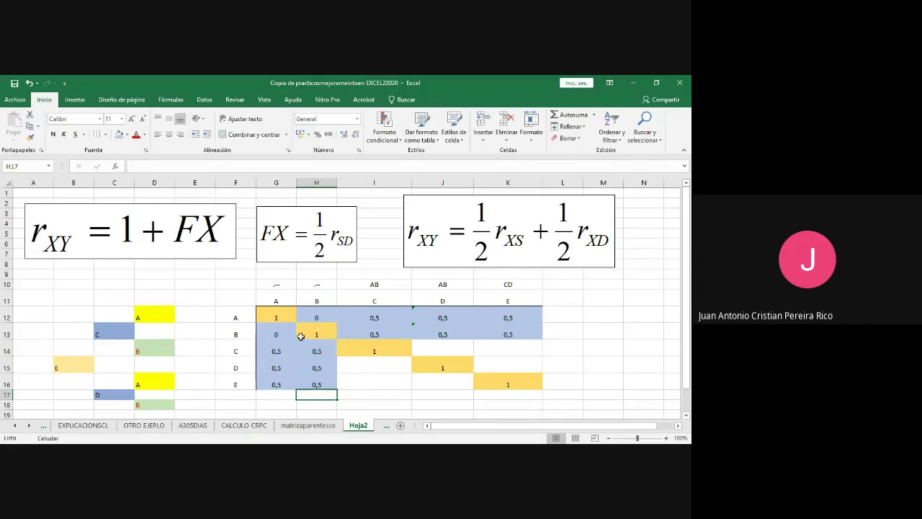
- Trace the pedigree from parent A through C and B
left_click(149, 318)
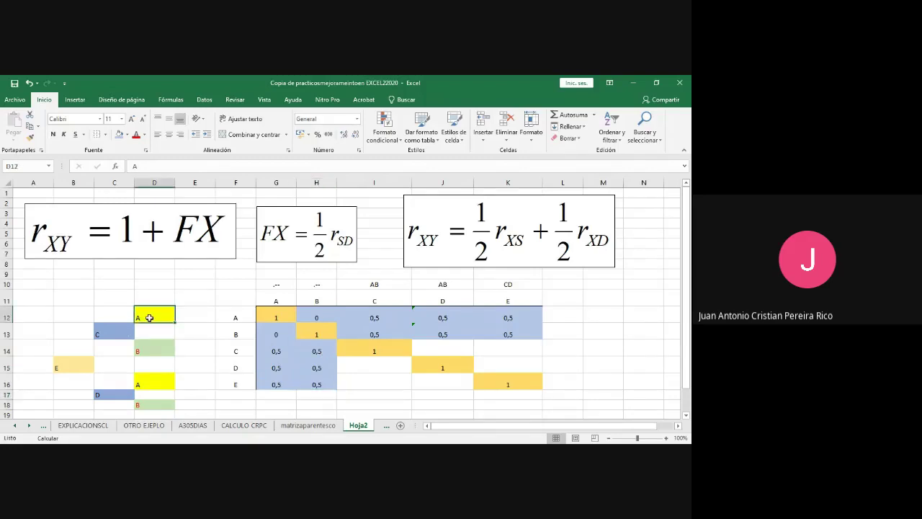
left_click(123, 330)
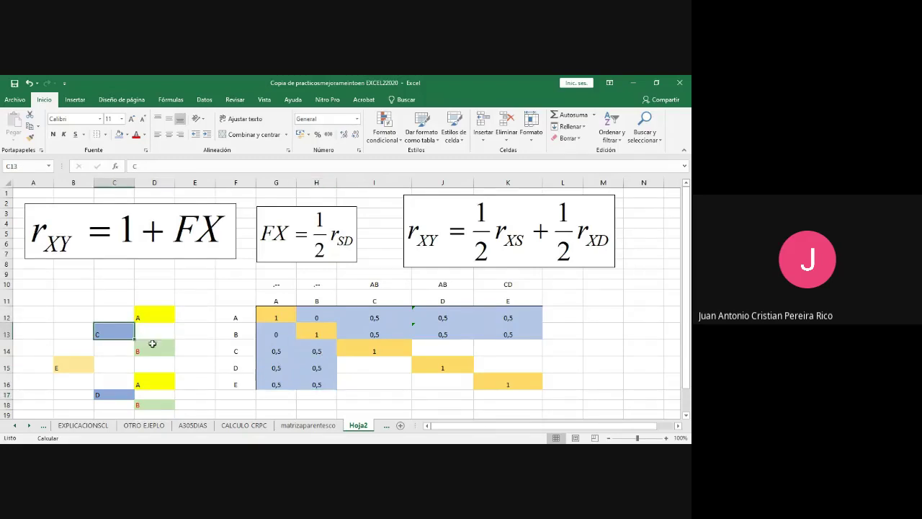
left_click(149, 344)
left_click(153, 383)
left_click(150, 353)
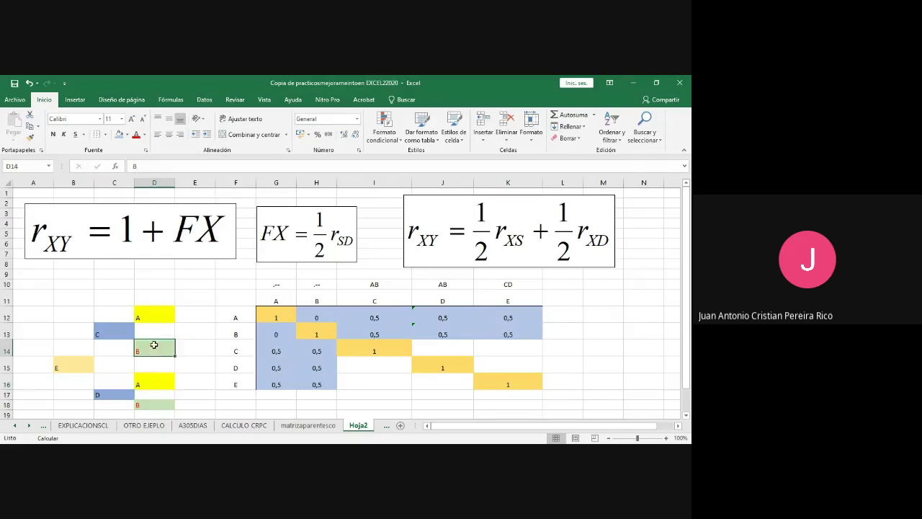
- Trace E's ancestry through A, B and C in the pedigree chart
left_click(147, 324)
left_click(115, 333)
left_click(74, 364)
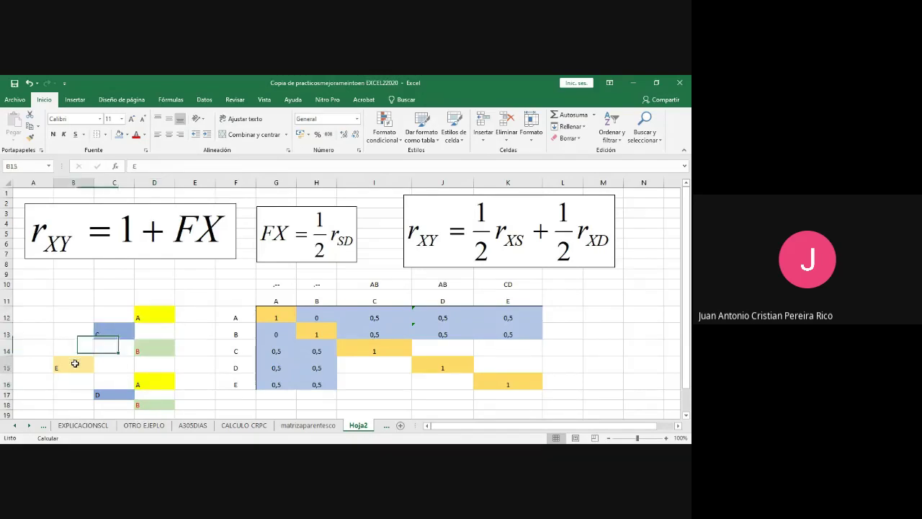
left_click(114, 334)
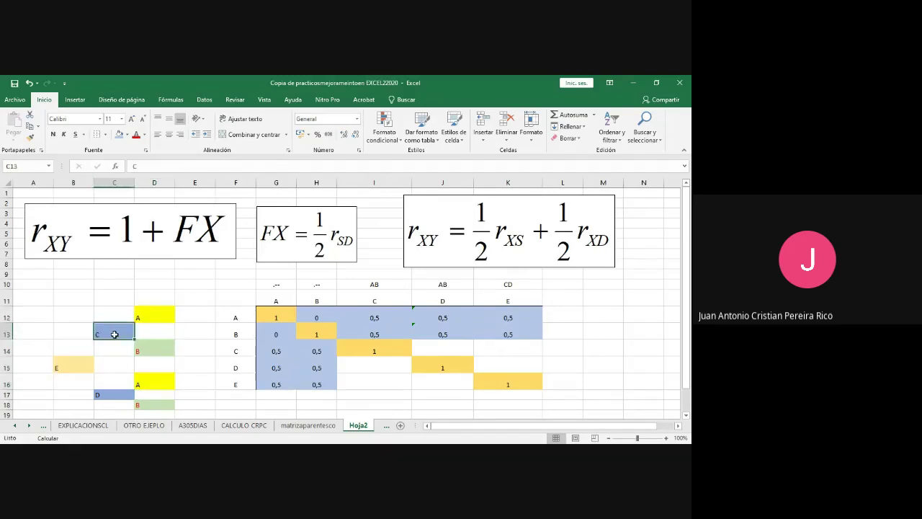
left_click(157, 317)
left_click(151, 345)
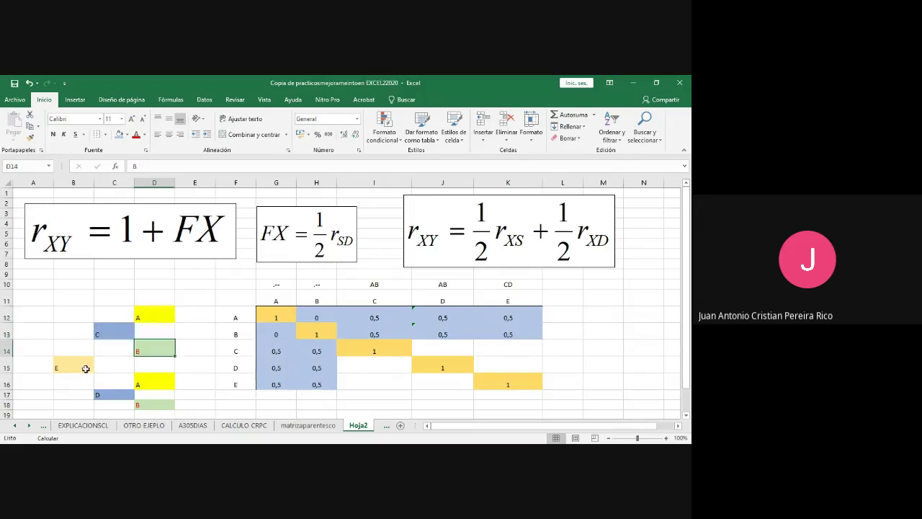
left_click(86, 369)
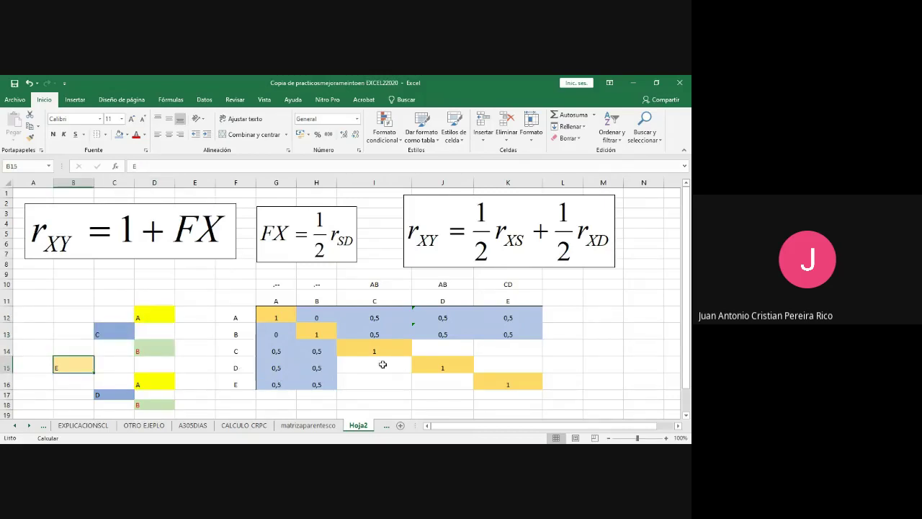
left_click(362, 350)
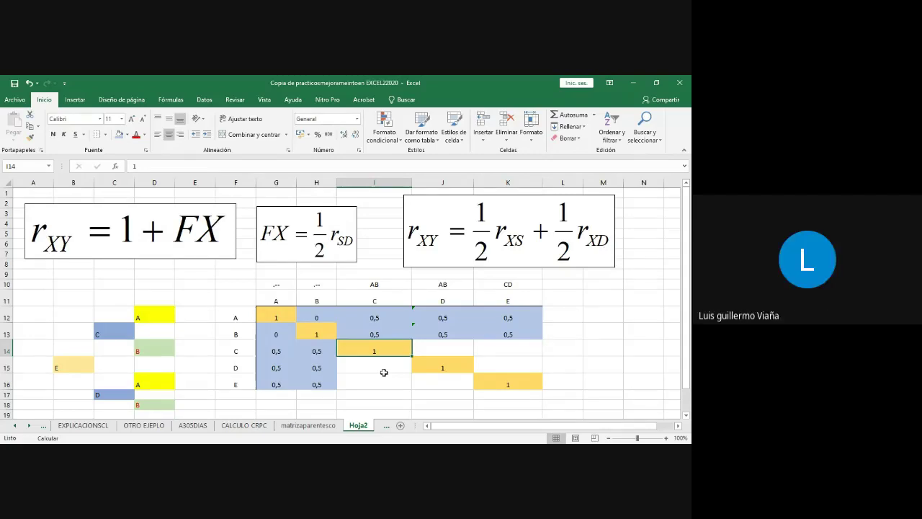
- Replace C's self-coefficient in I14 with a formula referencing H12
mouse_move(249, 317)
left_mouse_down()
mouse_move(320, 315)
mouse_move(248, 321)
left_mouse_up()
left_click(276, 334)
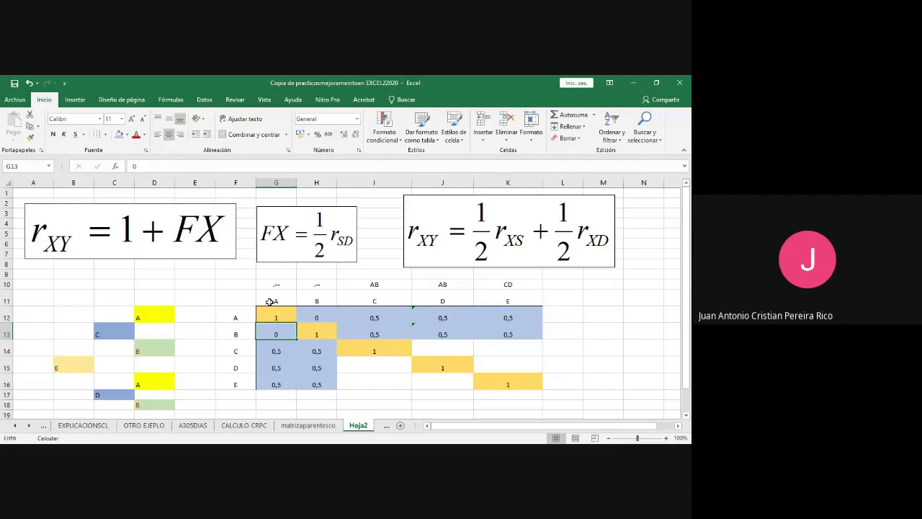
left_click(363, 347)
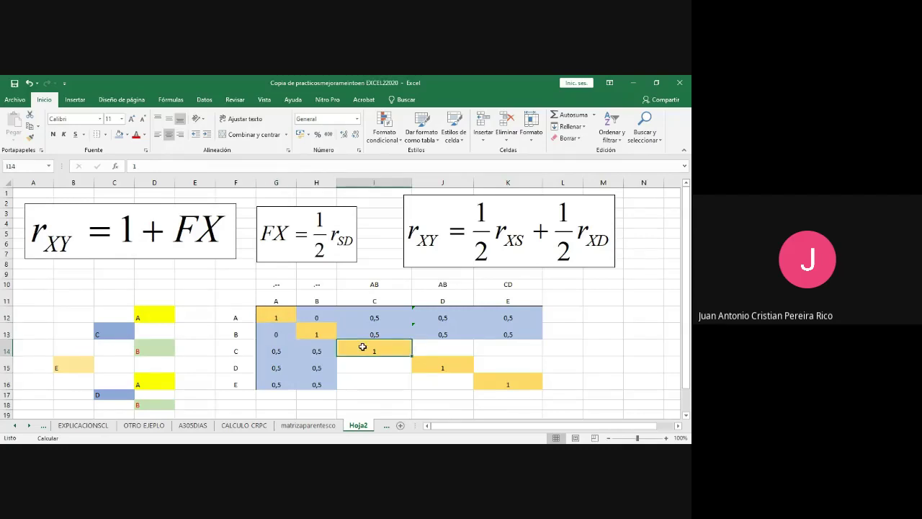
type("=")
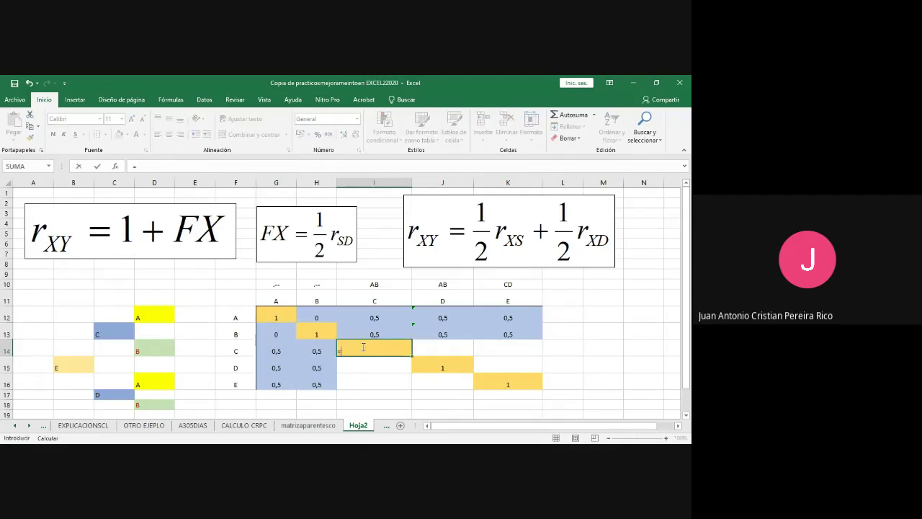
type("1+(0,5*")
left_click(314, 315)
key("Return")
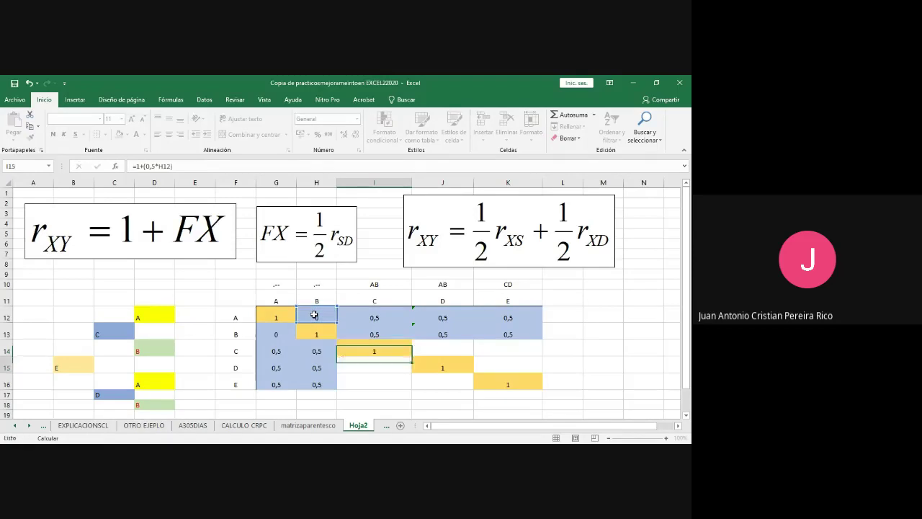
left_click(381, 348)
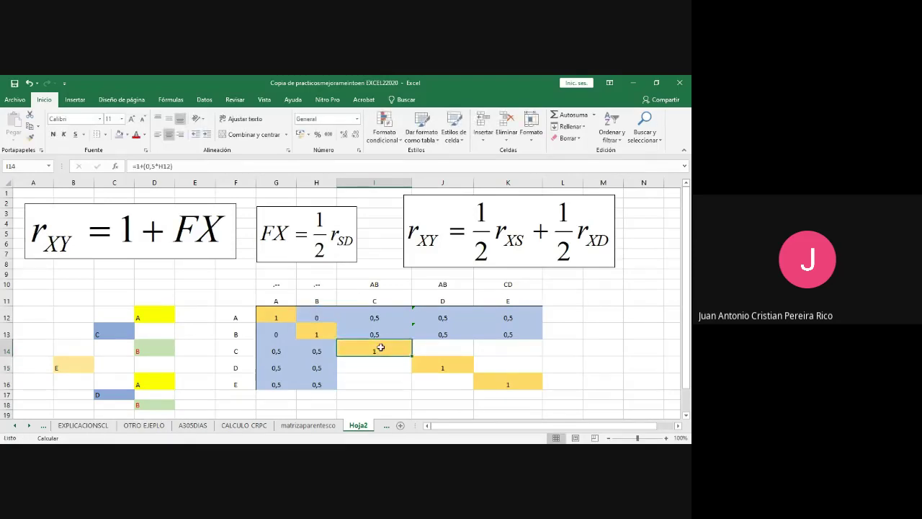
- Enter =(0,5*G14)+(0,5*H14) in J14 for the C–D coefficient of 0,5
left_click_drag(452, 349, 493, 348)
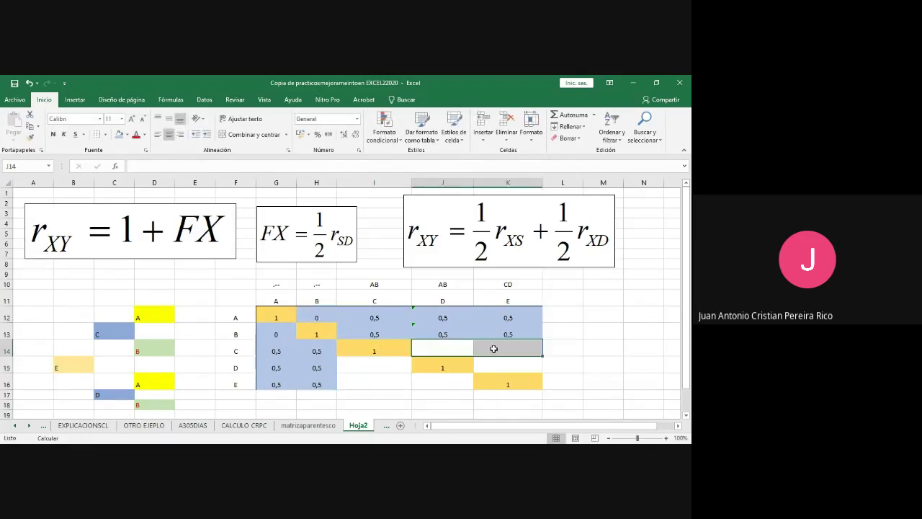
left_click(463, 250)
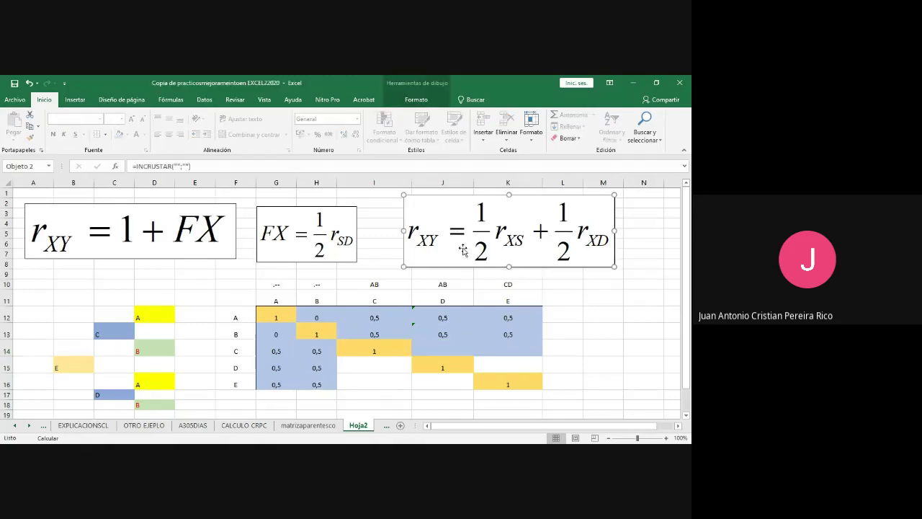
left_click(452, 351)
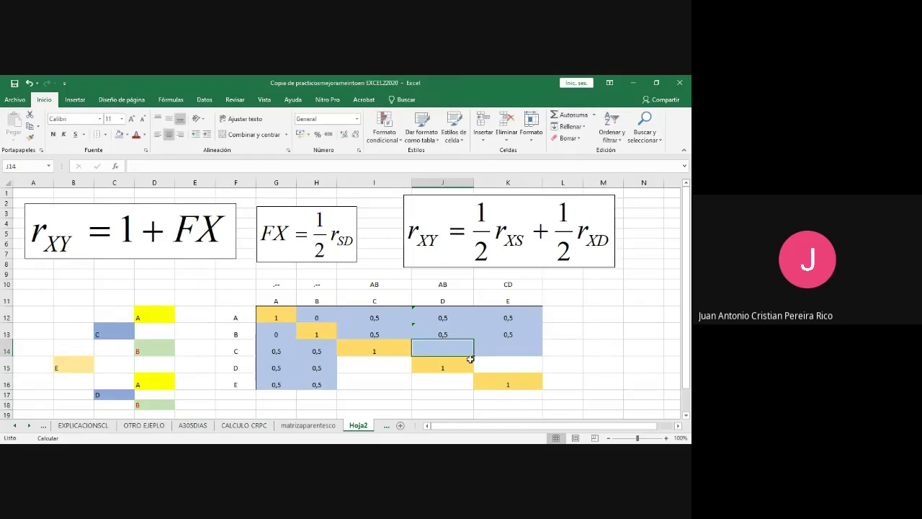
type("=(0,")
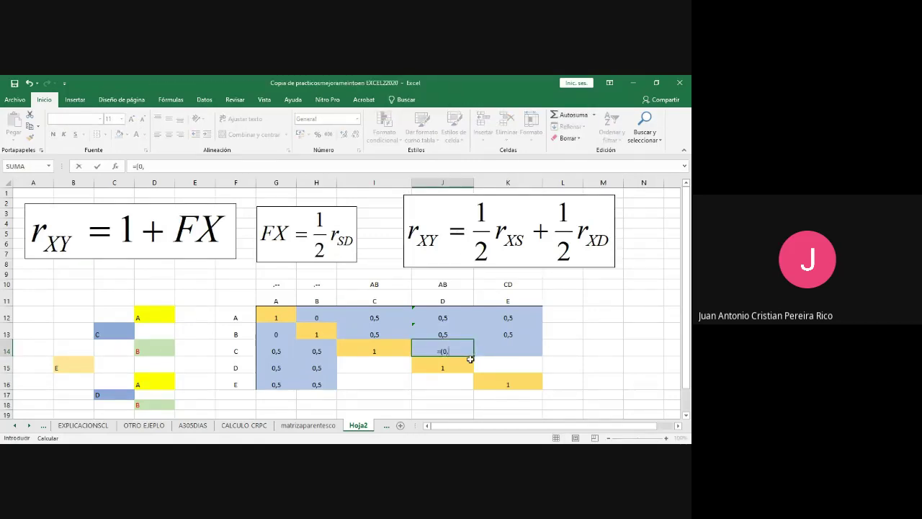
type("5*")
left_click(270, 351)
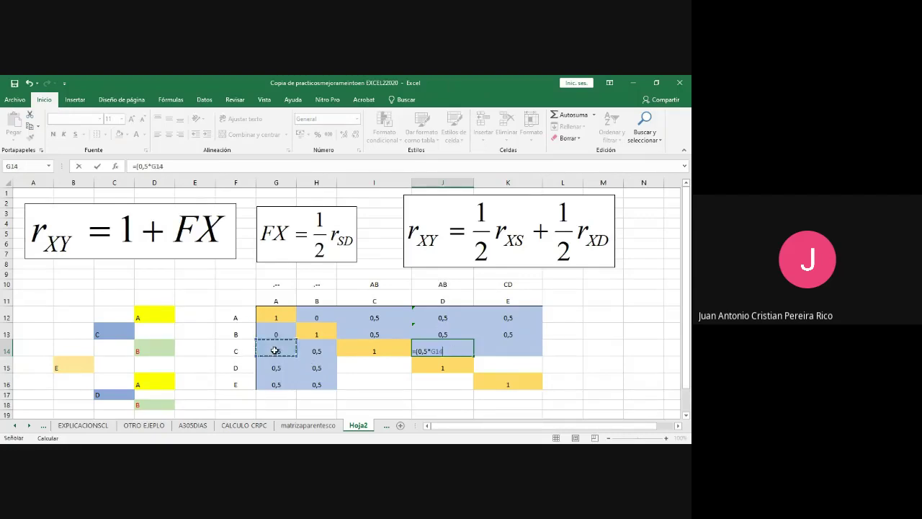
type(")+(0,5*")
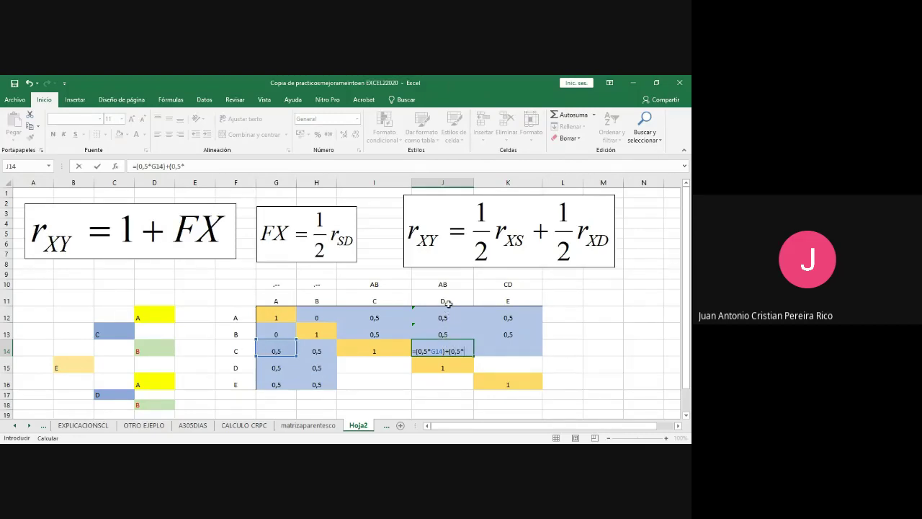
left_click(317, 351)
type(")")
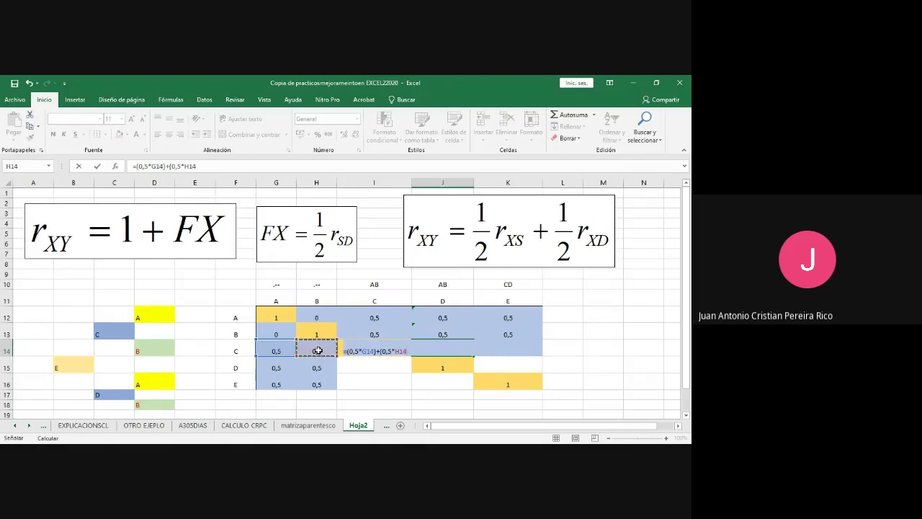
key("Return")
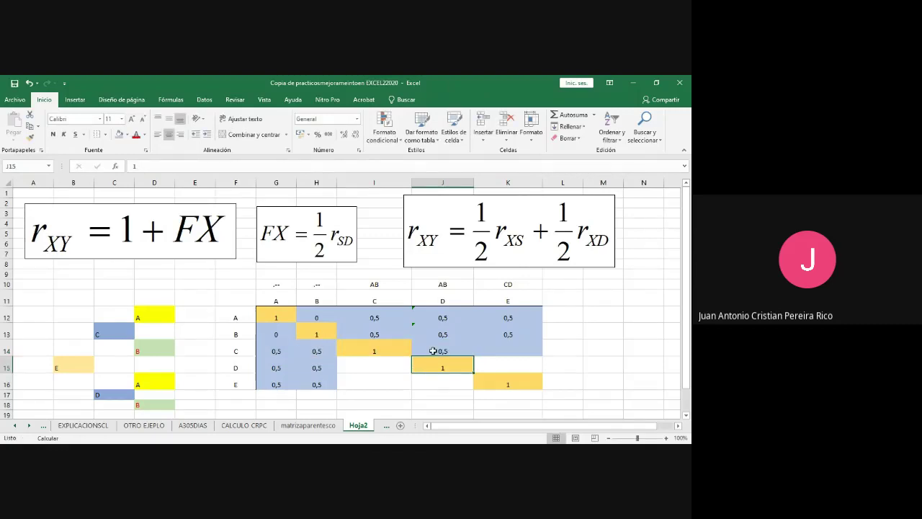
- Compare individuals C and E and E's parents in the pedigree
left_click(506, 350)
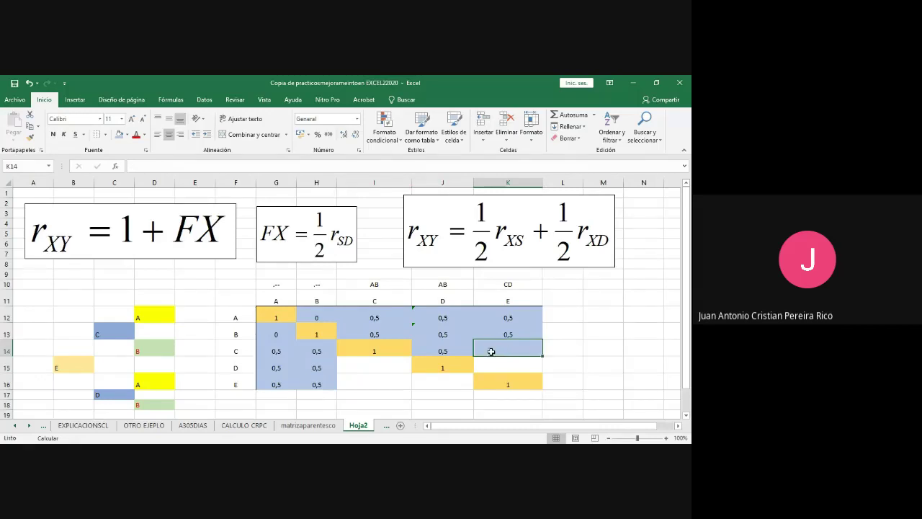
left_click(115, 330)
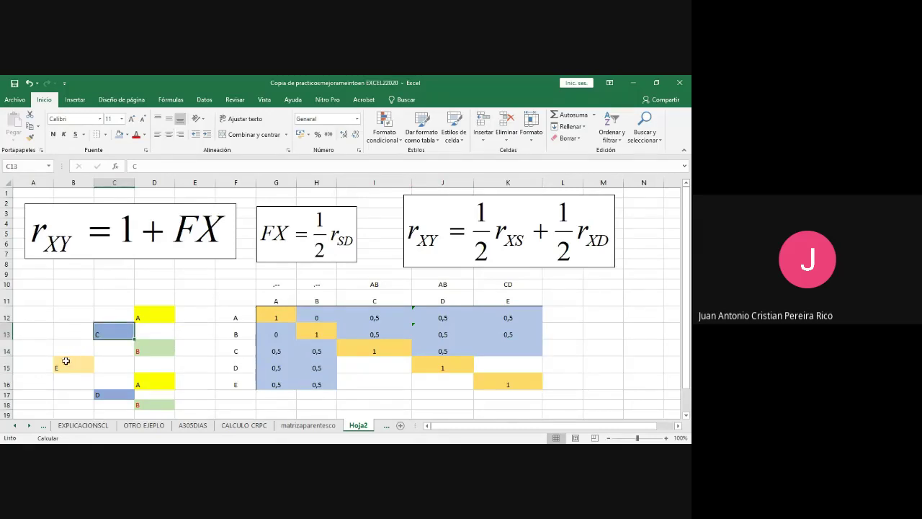
left_click(66, 361)
left_click(101, 337)
left_click(86, 367)
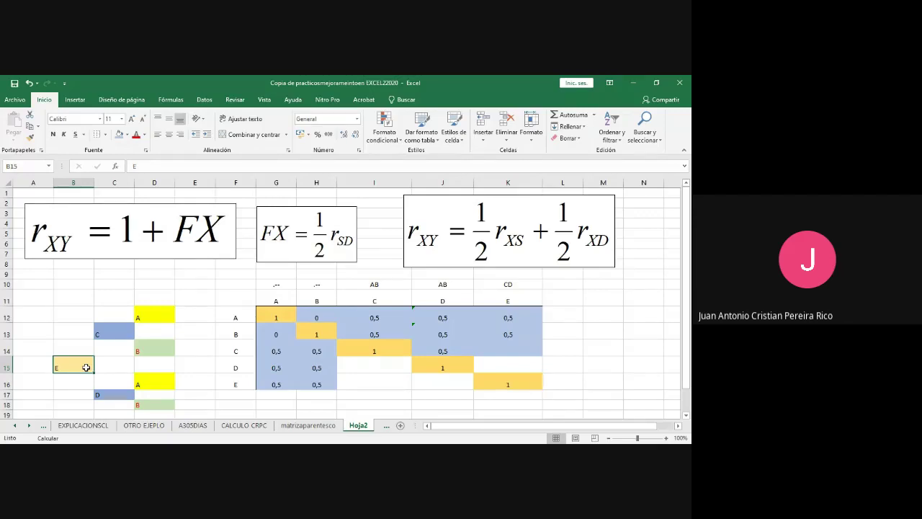
left_click(121, 335)
left_click(86, 366)
left_click(113, 333)
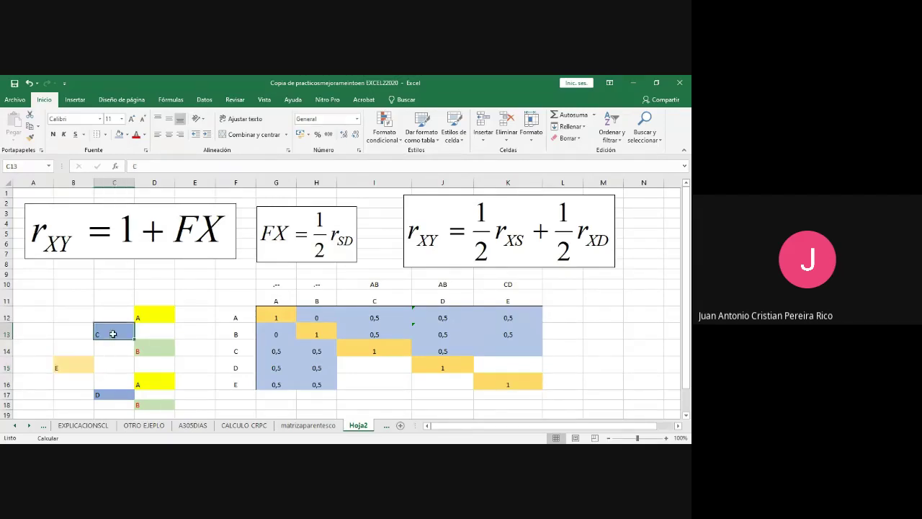
left_click(148, 385)
left_click(148, 404)
- Enter =(0,5*I14)+(0,5*J14) in K14, giving the C–E coefficient 0,75
left_click(502, 350)
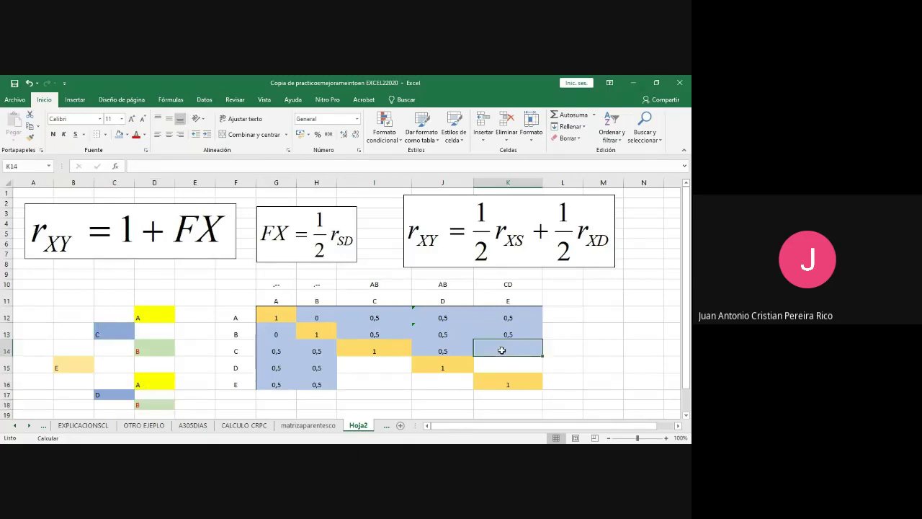
type("=(0,5")
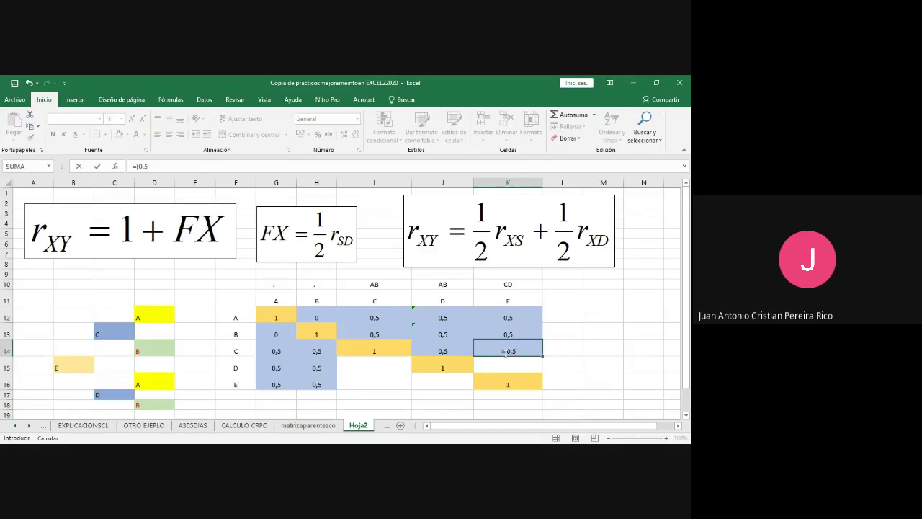
type("*")
left_click(398, 349)
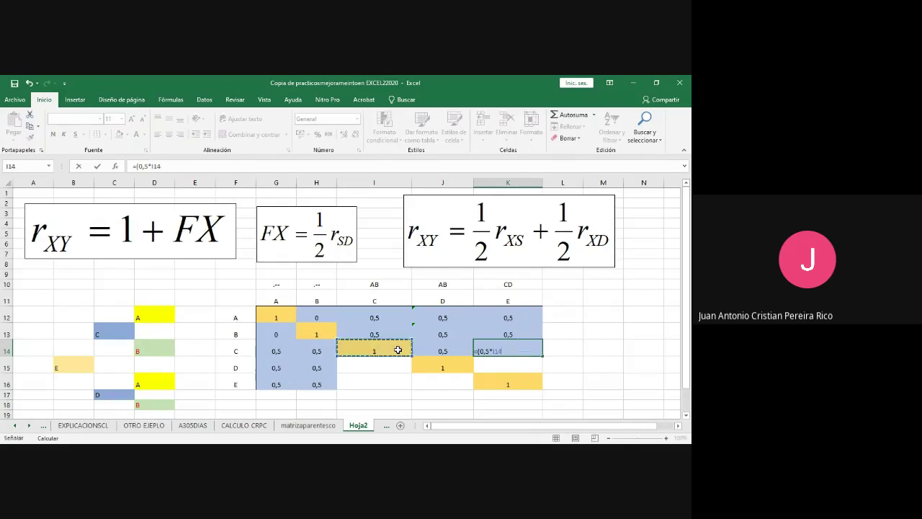
type(")+(0,5*")
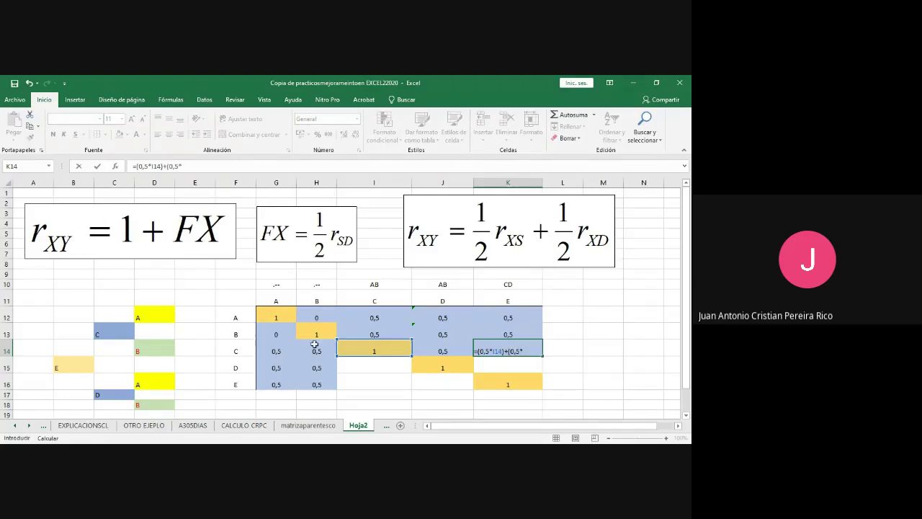
left_click(450, 351)
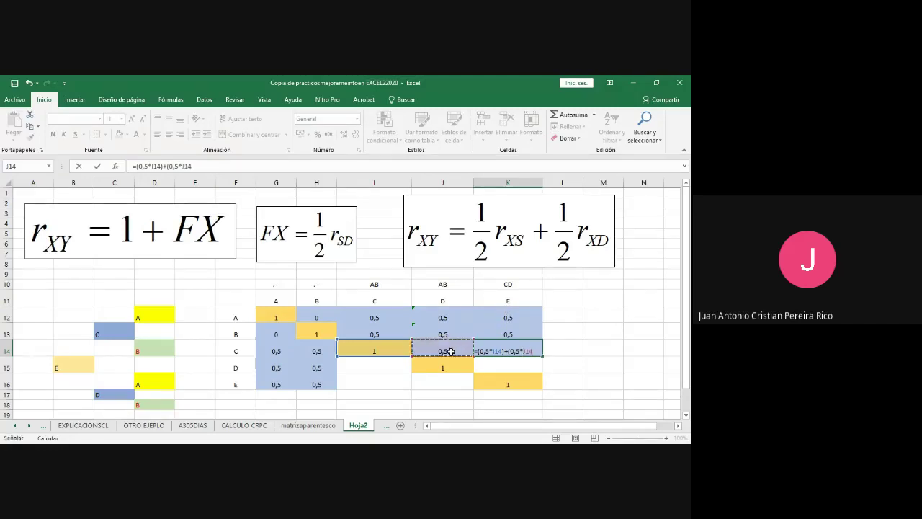
type(")")
key("Return")
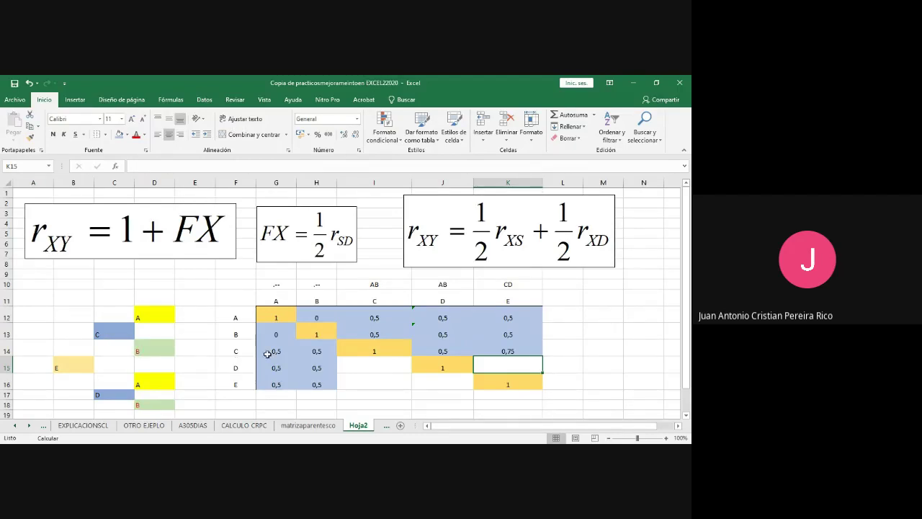
- Format Painter G15:H15's blue onto I15:I16 and enter 0,5 and 0,75
left_click(240, 351)
left_click(121, 333)
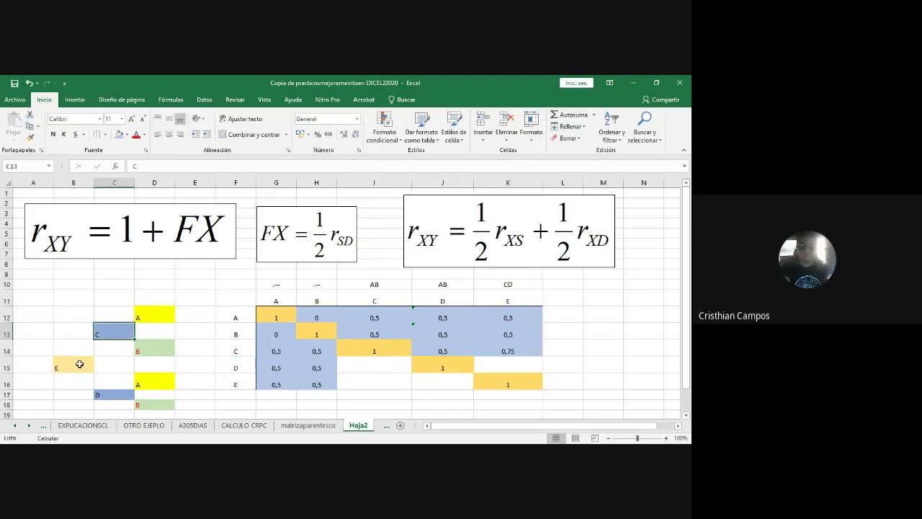
left_click(77, 362)
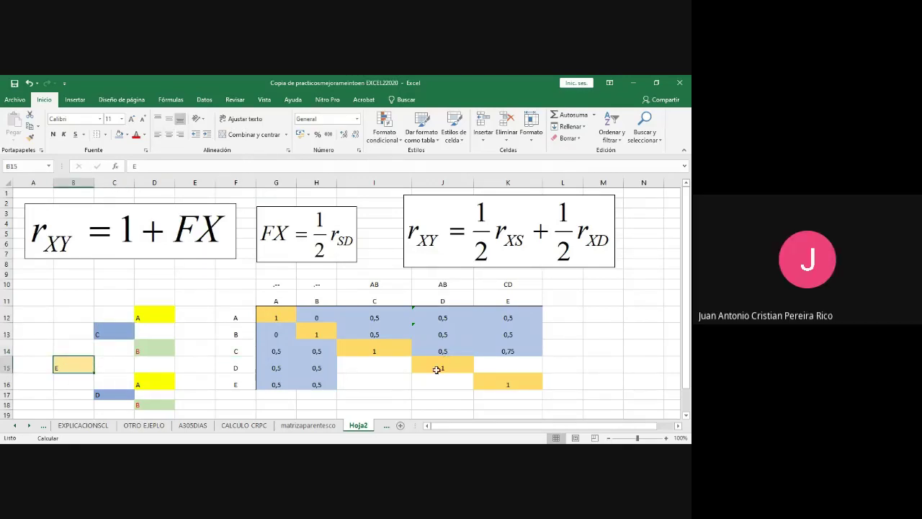
left_click(375, 367)
left_click_drag(375, 367, 376, 382)
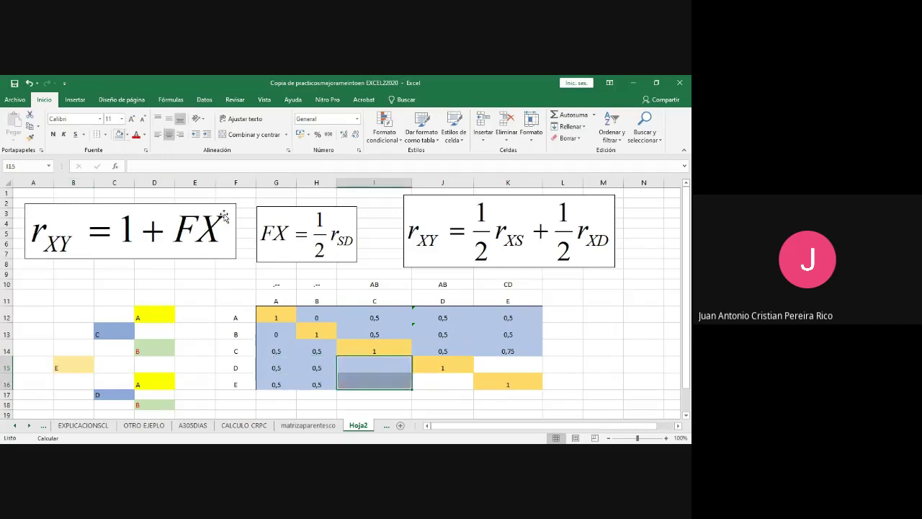
left_click(394, 364)
type("0,5")
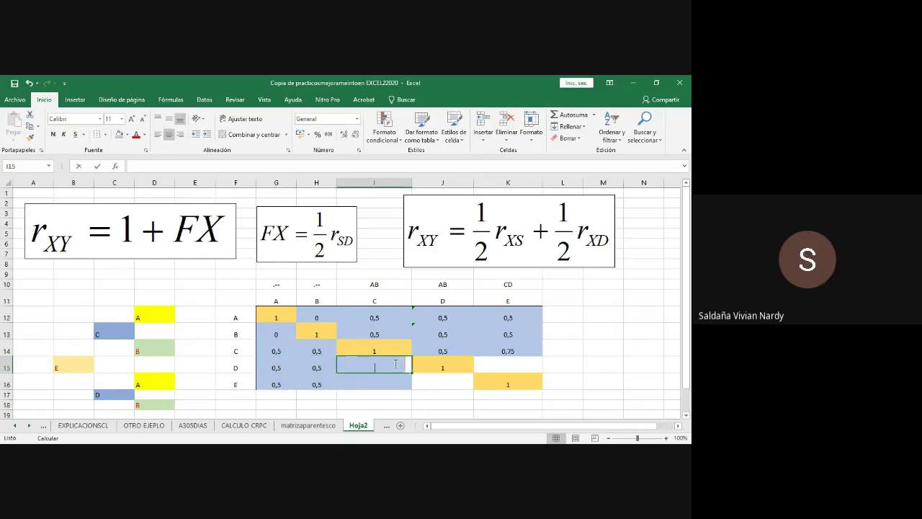
key("Return")
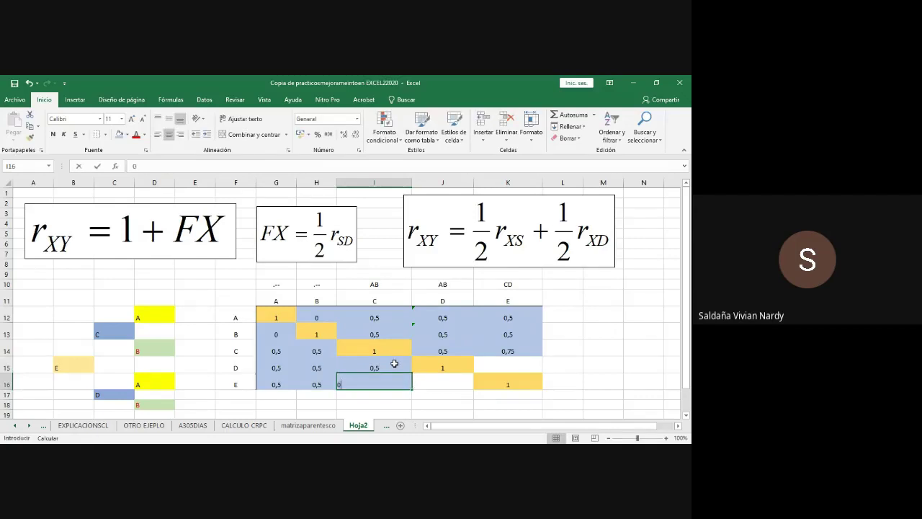
type("0,75")
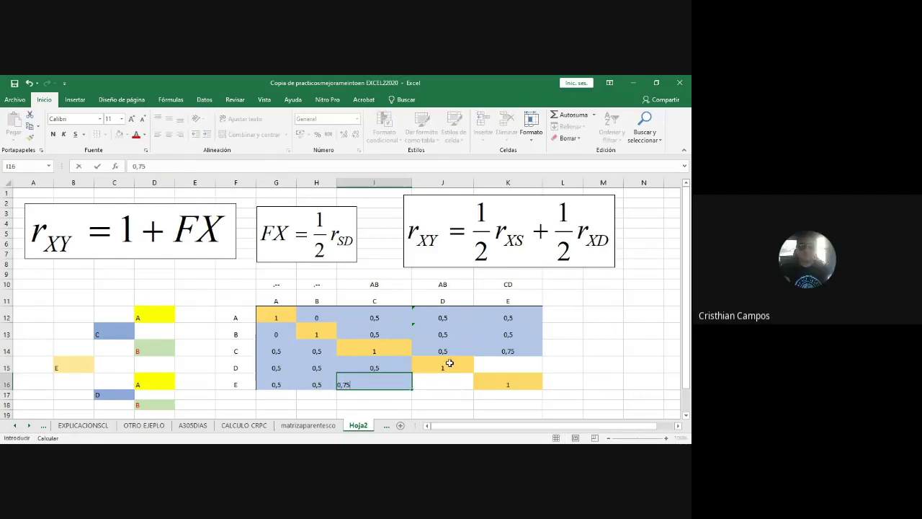
left_click(537, 240)
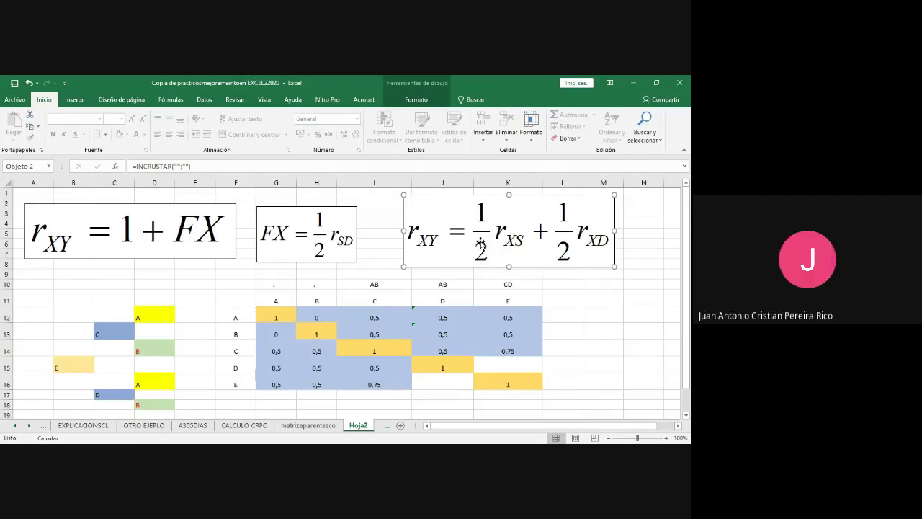
- Review the A and B rows' coefficients in H12:K13
left_click(509, 336)
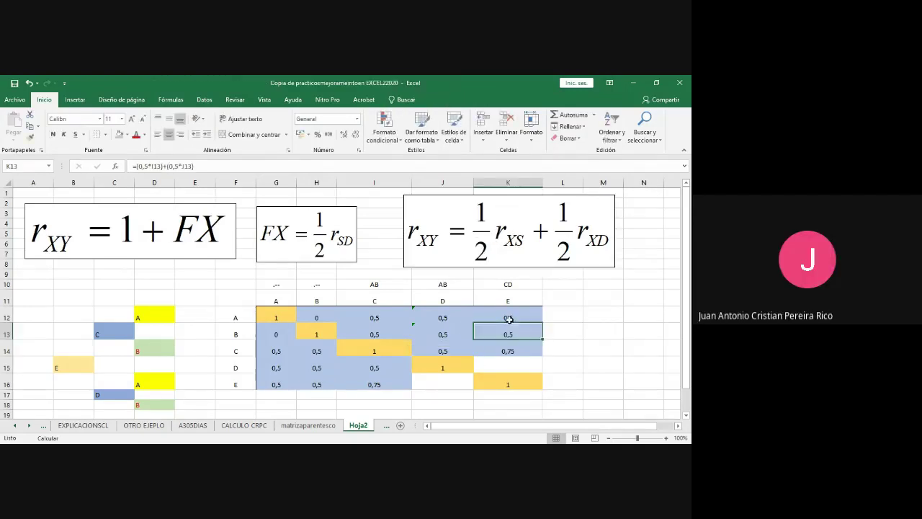
left_click(508, 318)
left_click(453, 318)
left_click(450, 334)
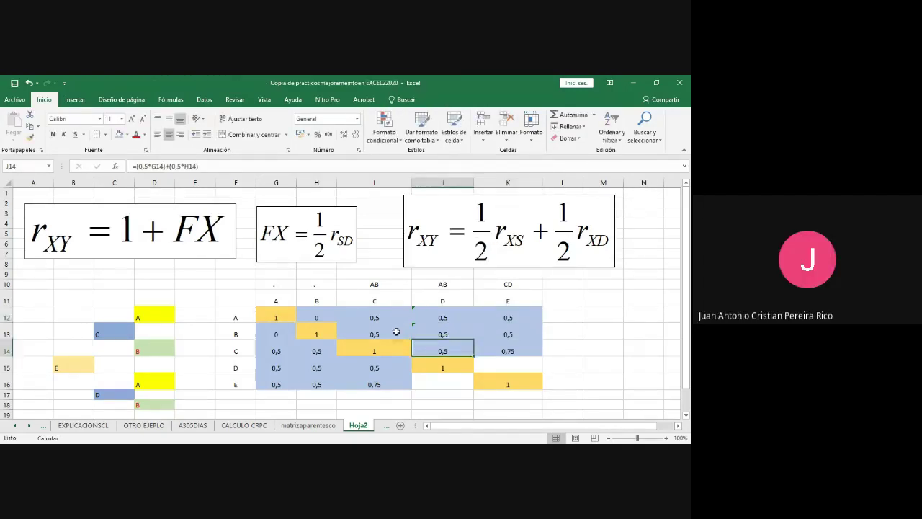
left_click(394, 333)
left_click(385, 317)
left_click(326, 317)
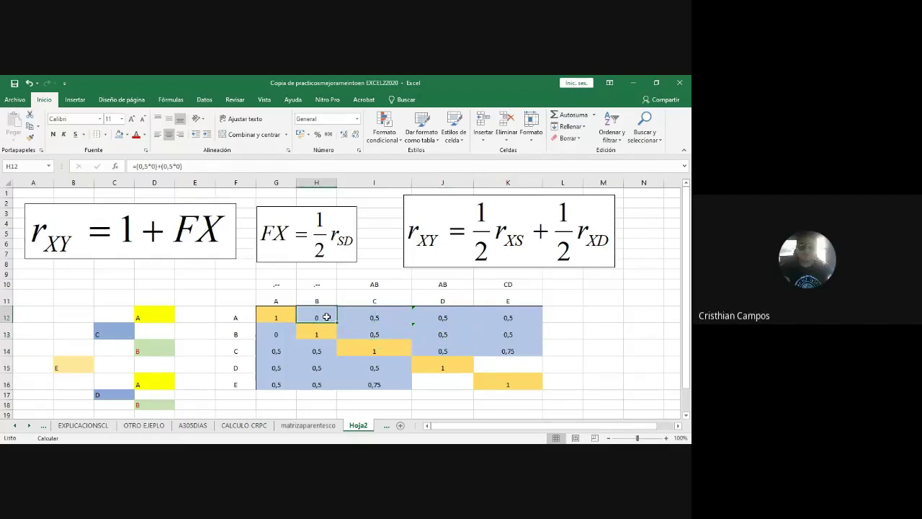
left_click_drag(327, 317, 508, 317)
left_click_drag(398, 333, 508, 334)
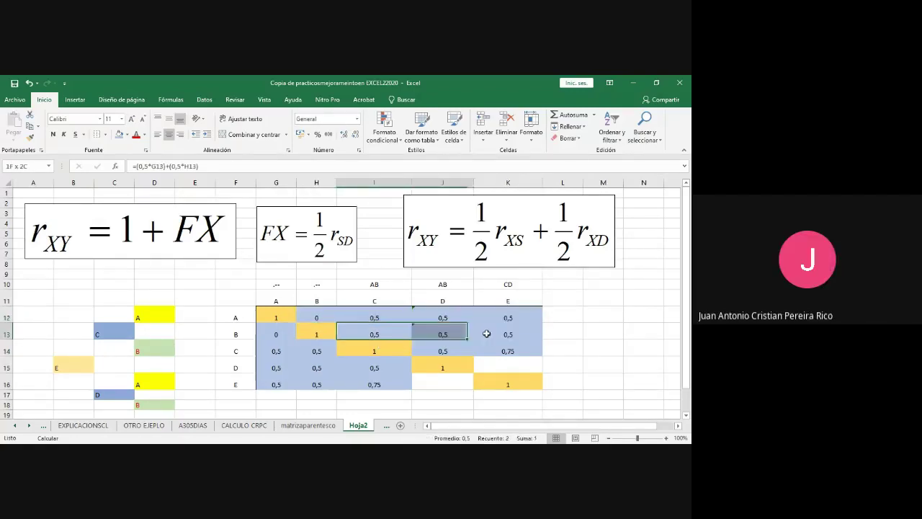
- Relate the r_XY equation to row 12's coefficients and K12's formula
left_click(510, 368)
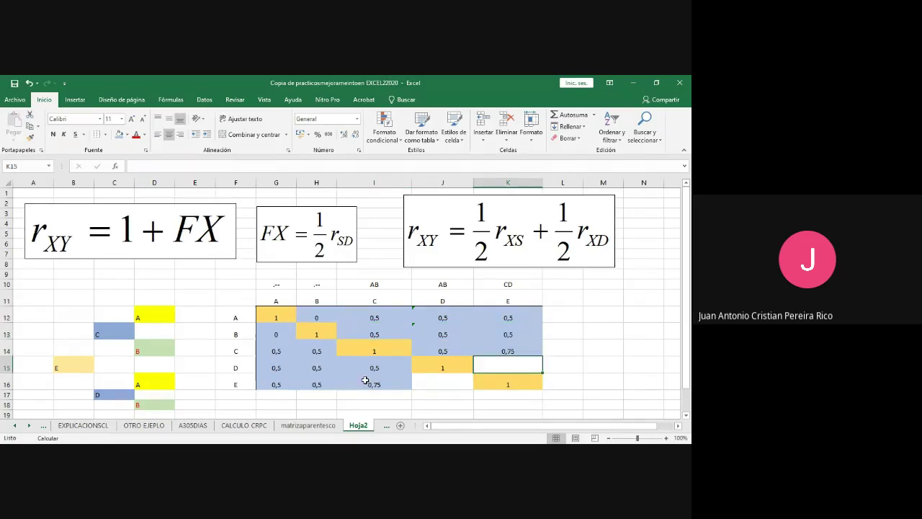
left_click(434, 260)
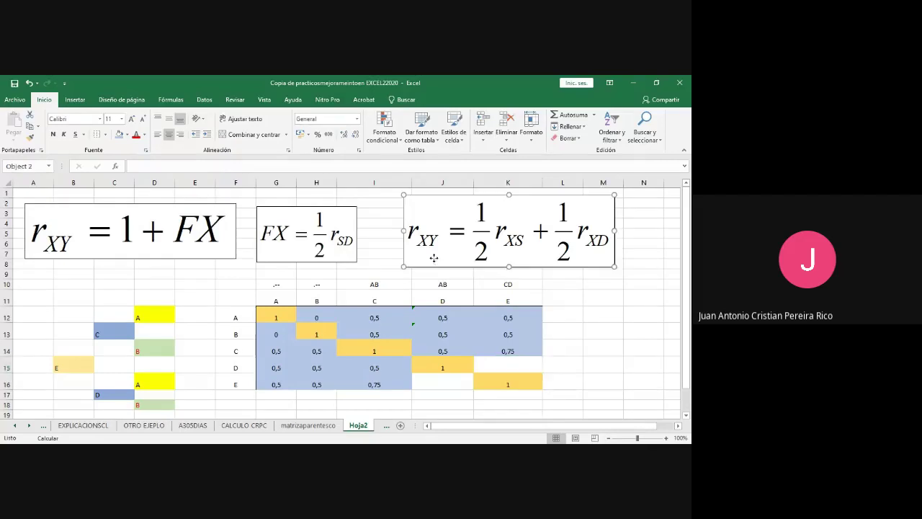
left_click(330, 314)
left_click(354, 314)
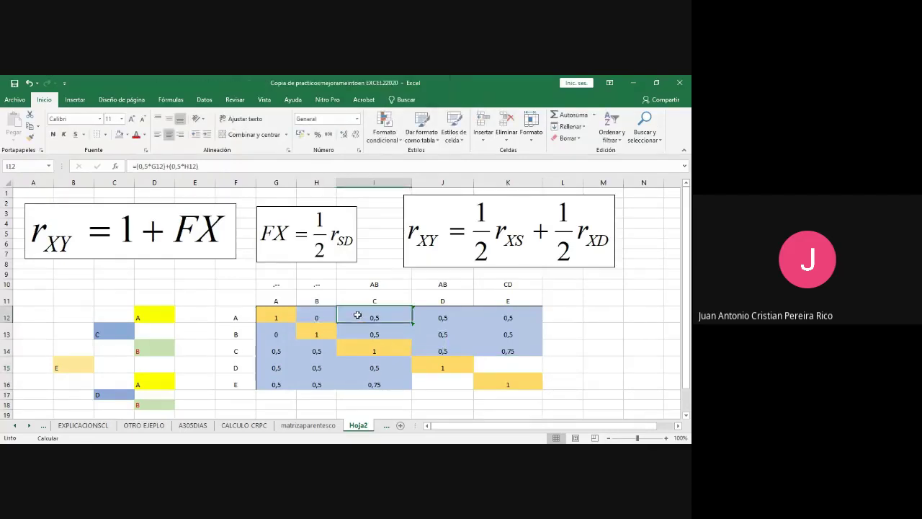
left_click(438, 314)
left_click(505, 319)
left_click(406, 330)
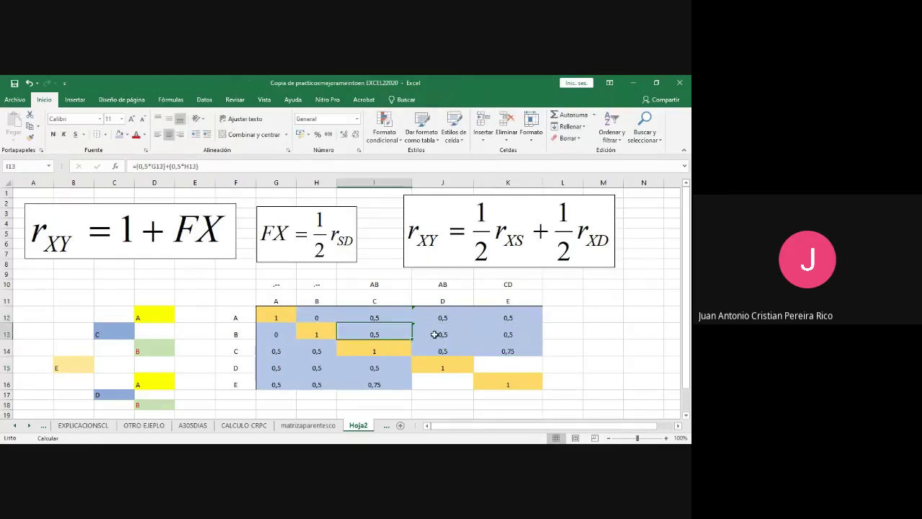
left_click(456, 334)
left_click(491, 334)
left_click(454, 351)
left_click(488, 352)
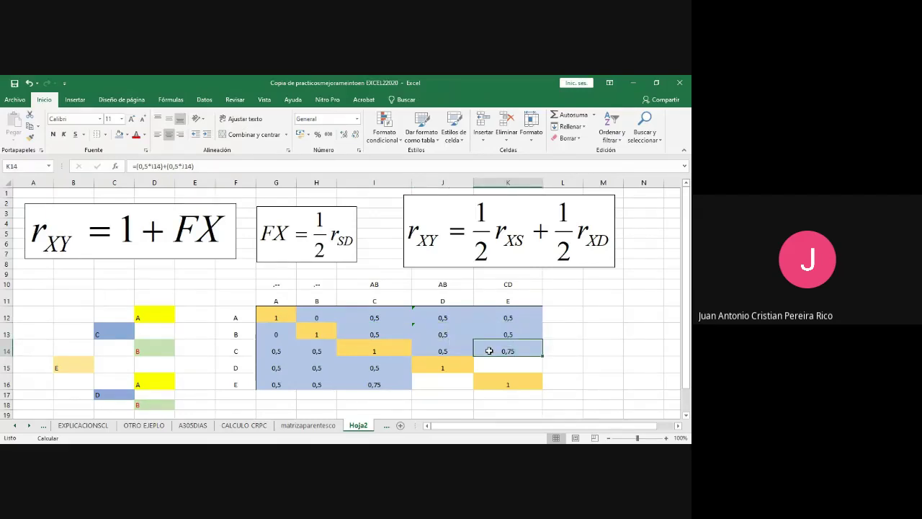
left_click(500, 362)
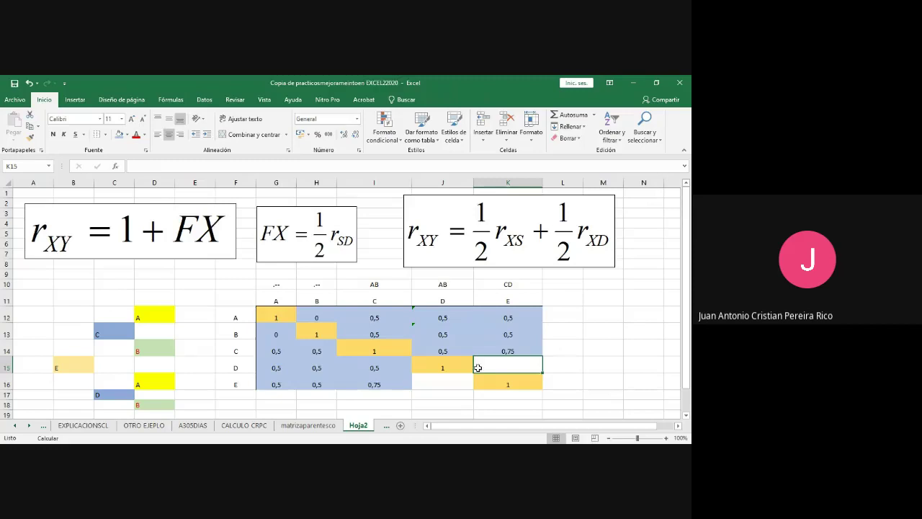
left_click(450, 368)
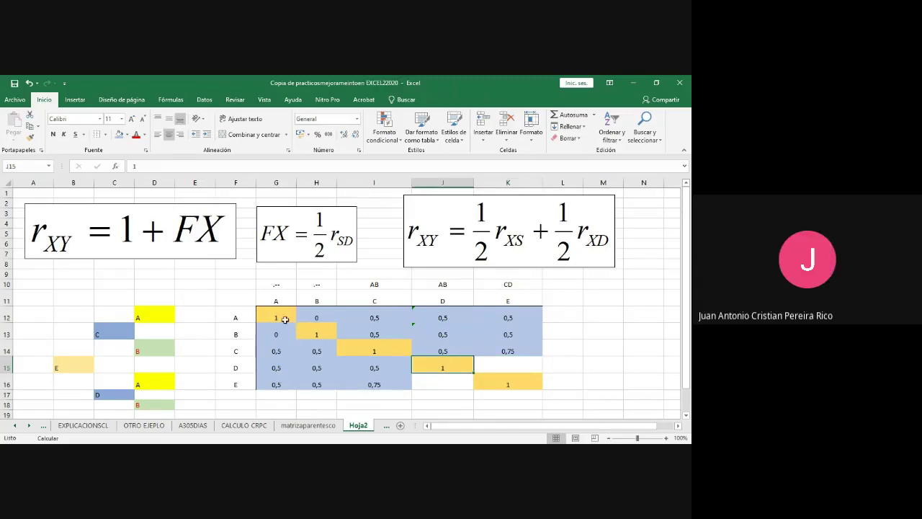
left_click(284, 317)
left_click(314, 333)
left_click(367, 349)
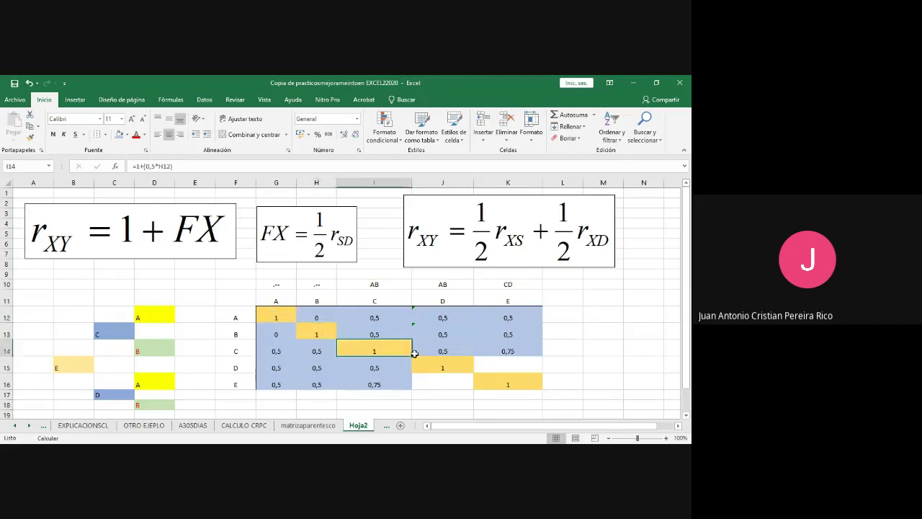
left_click(433, 366)
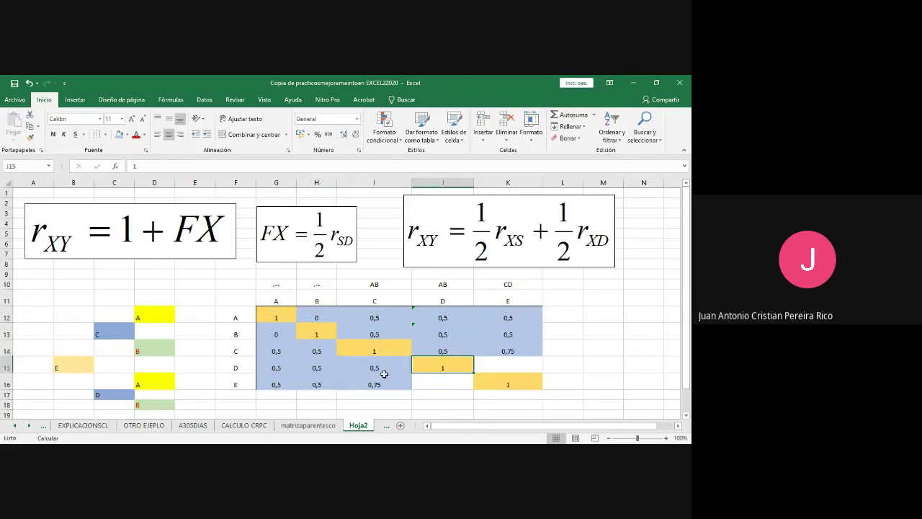
left_click(231, 368)
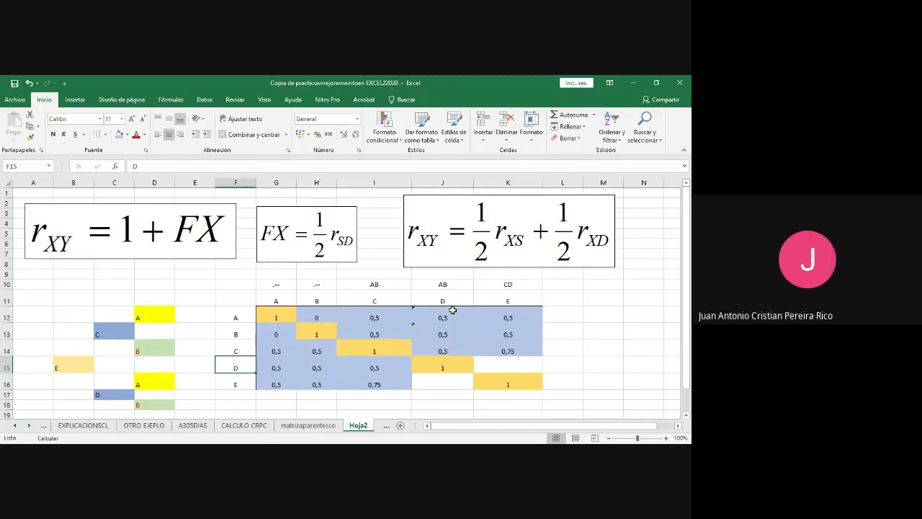
left_click(216, 232)
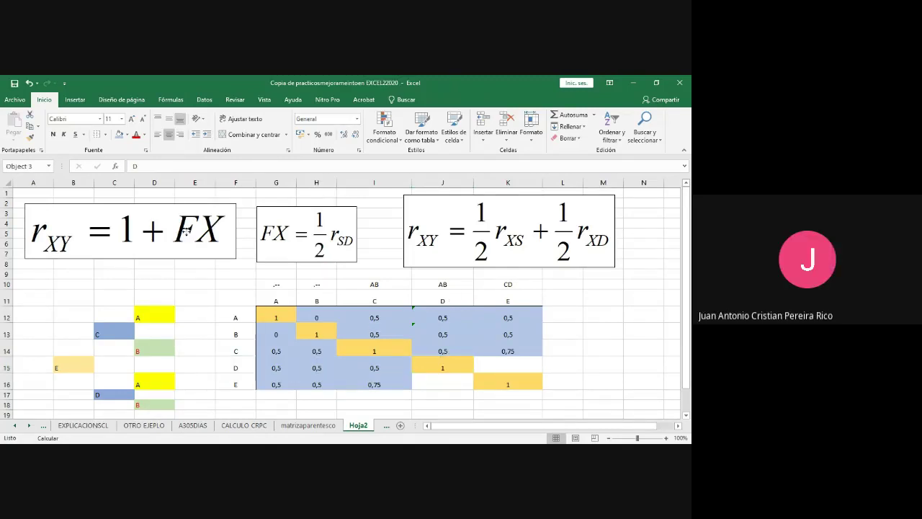
left_click(260, 238)
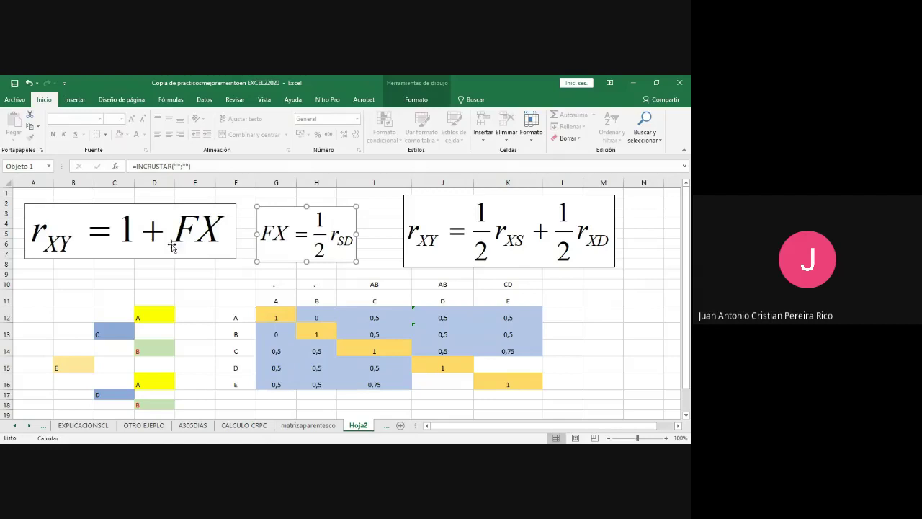
left_click(438, 368)
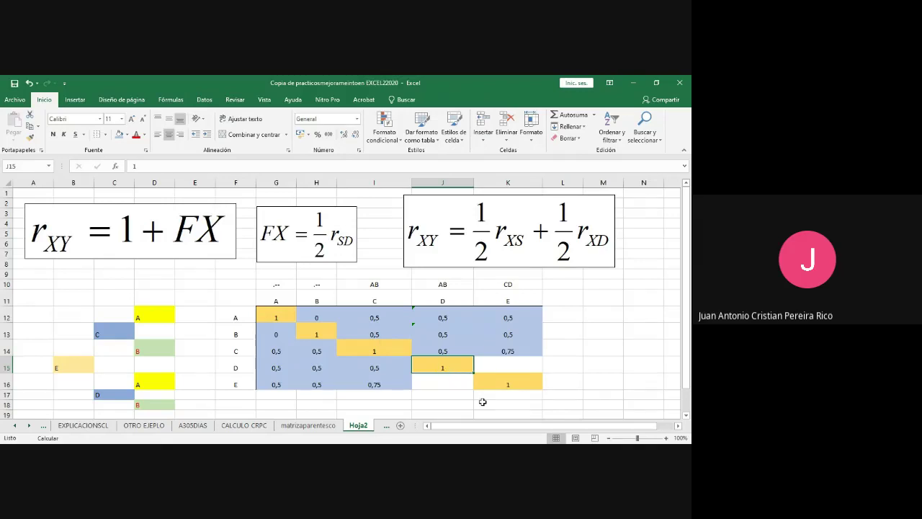
- Enter =(1+(0,5*H12)) in J15 as D's self-coefficient, still giving 1
type("=(1+(0")
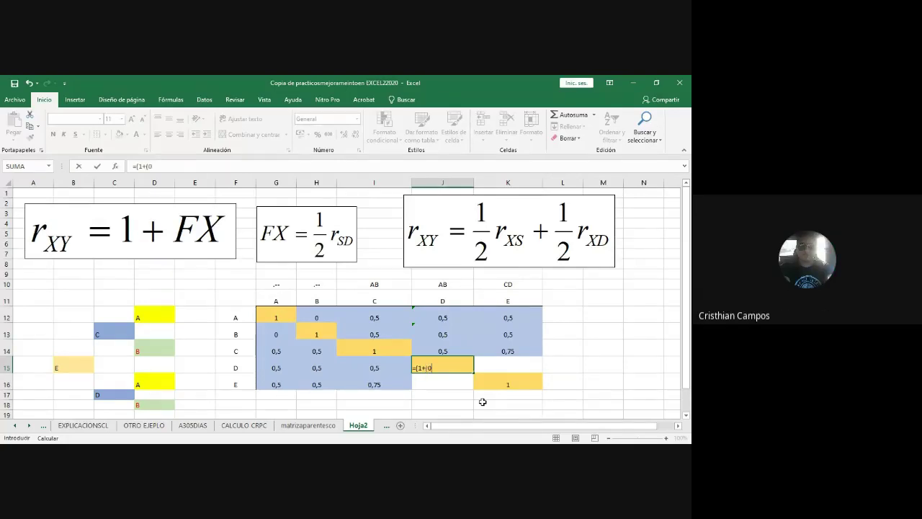
type(",5*")
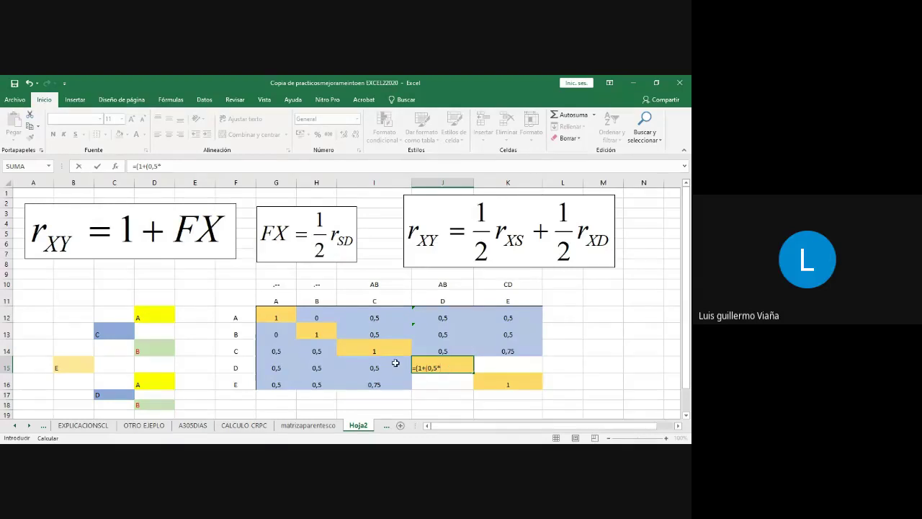
left_click(323, 314)
type(")")
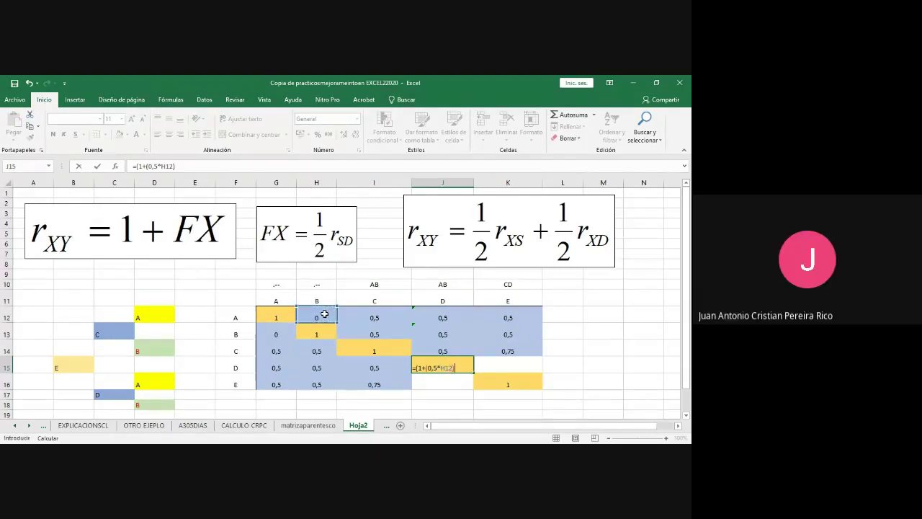
key("Return")
key("Return")
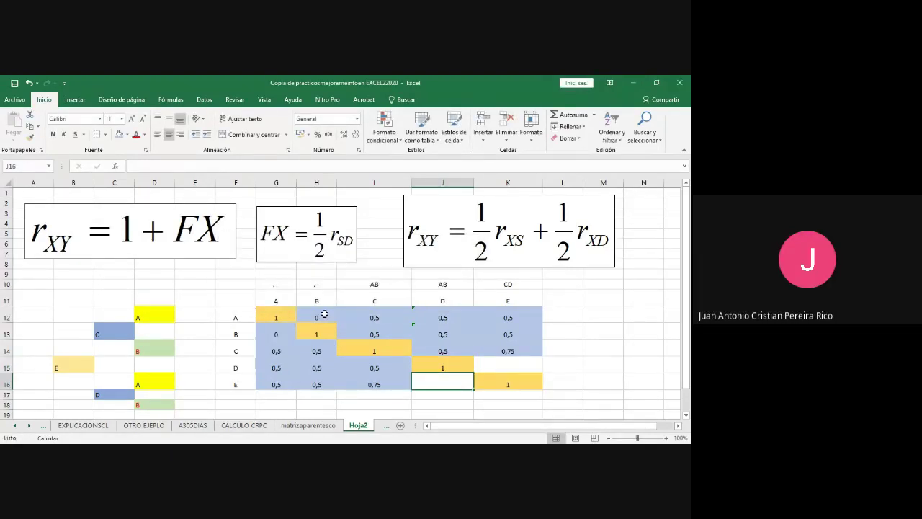
left_click(454, 369)
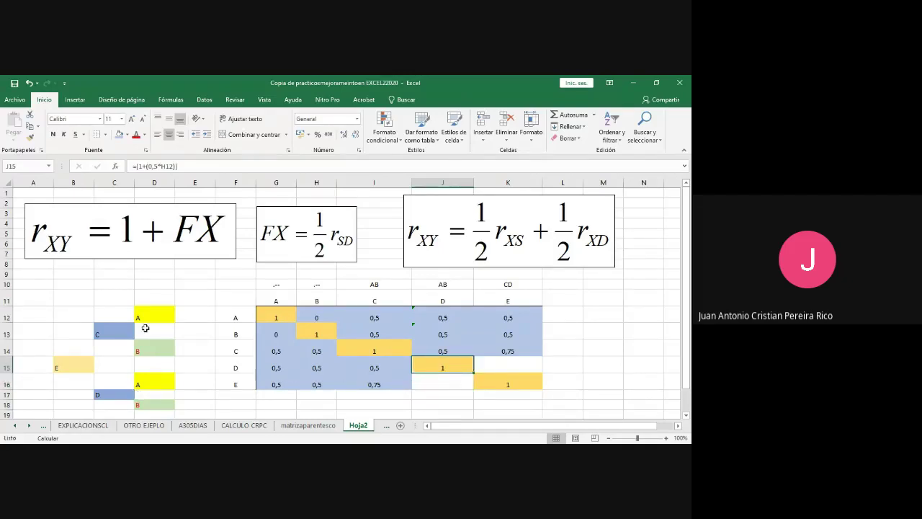
left_click(267, 315)
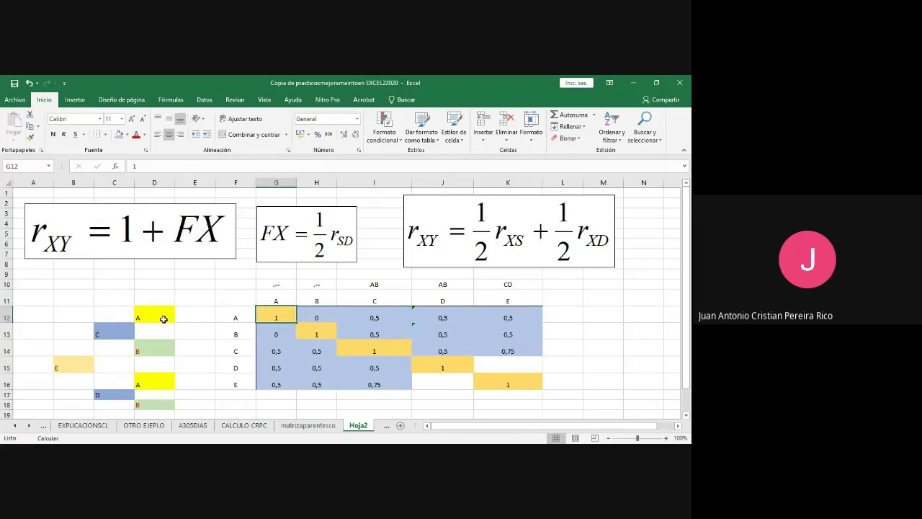
left_click(311, 331)
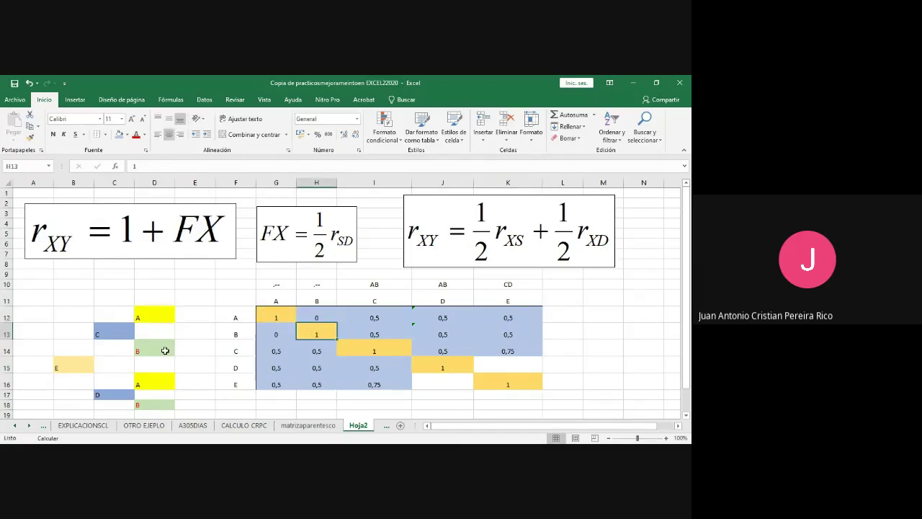
left_click(124, 333)
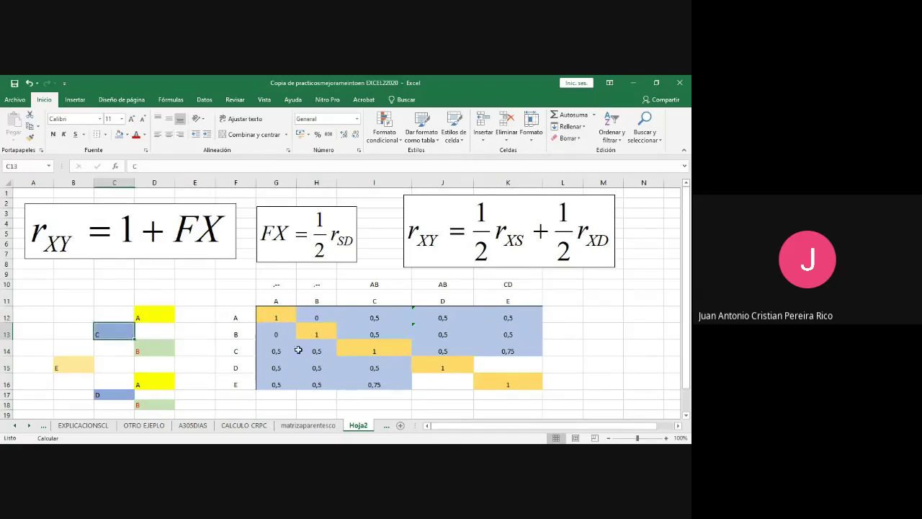
left_click(385, 352)
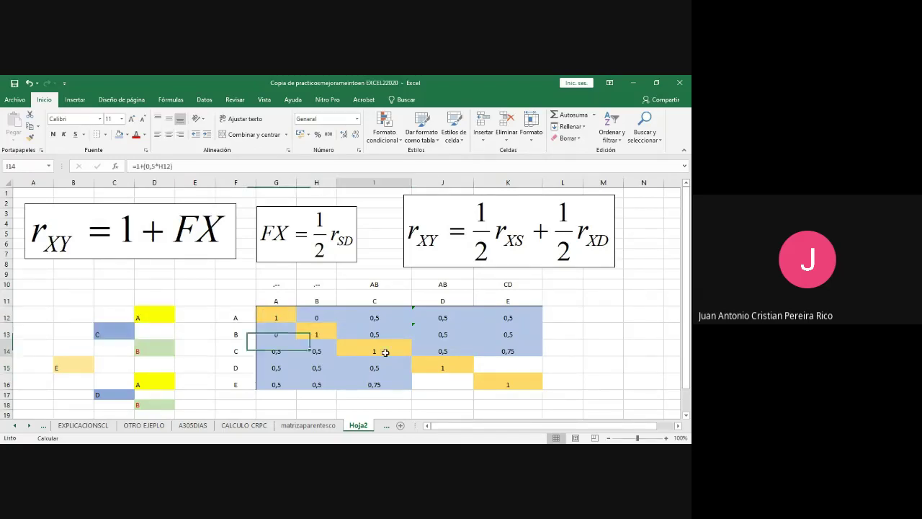
left_click(127, 394)
left_click(442, 367)
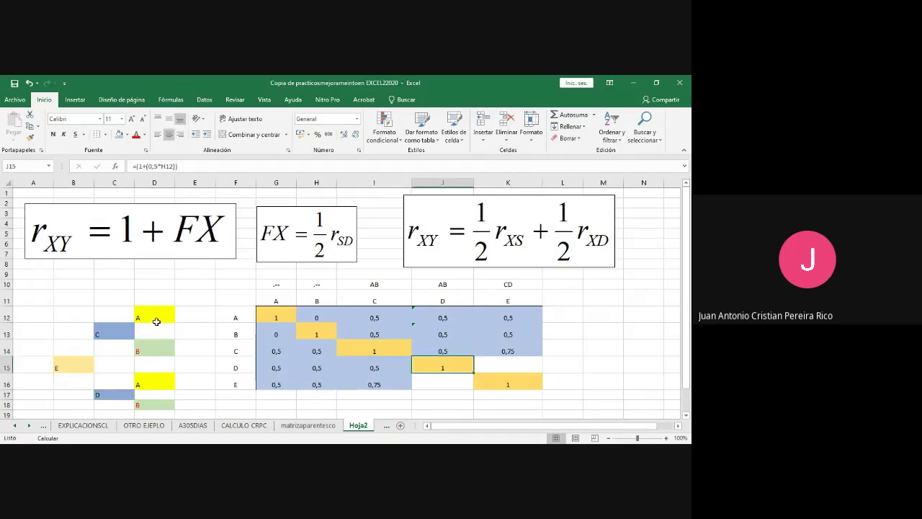
left_click(109, 330)
left_click(114, 394)
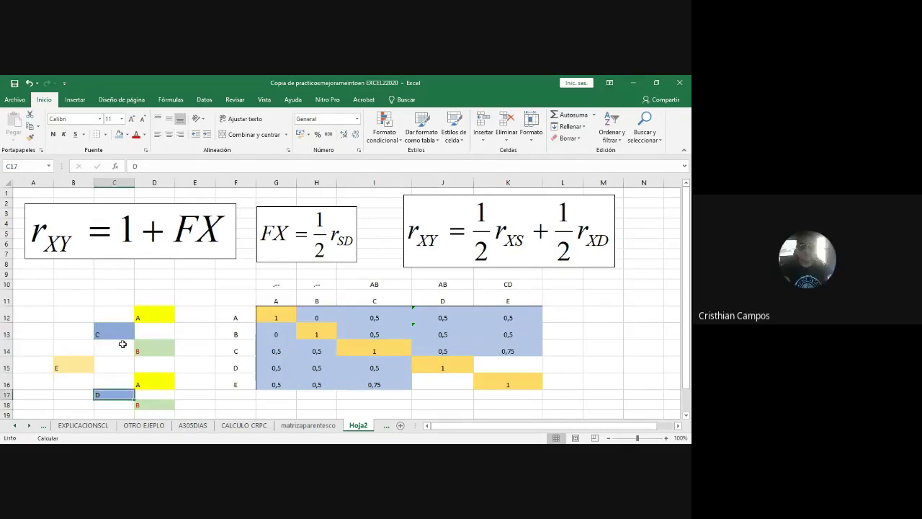
left_click(122, 344)
left_click(113, 394)
left_click(116, 334)
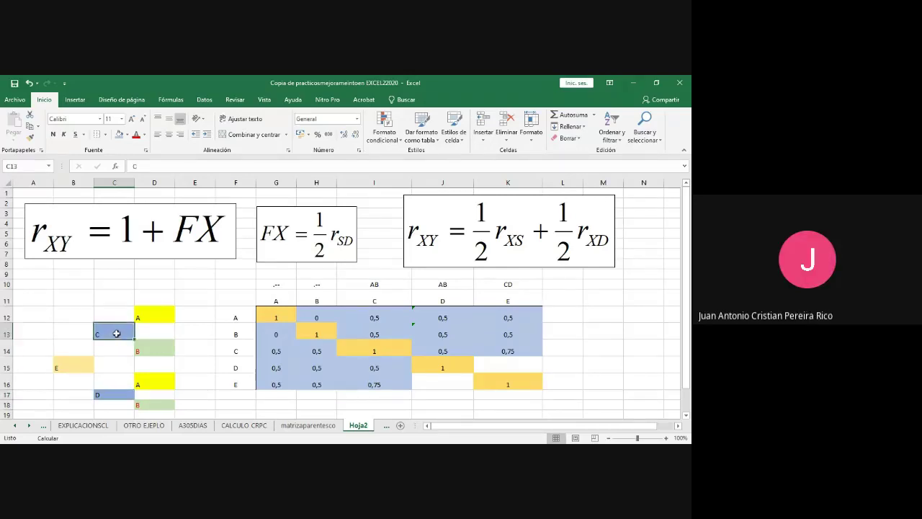
left_click(154, 317)
left_click(154, 348)
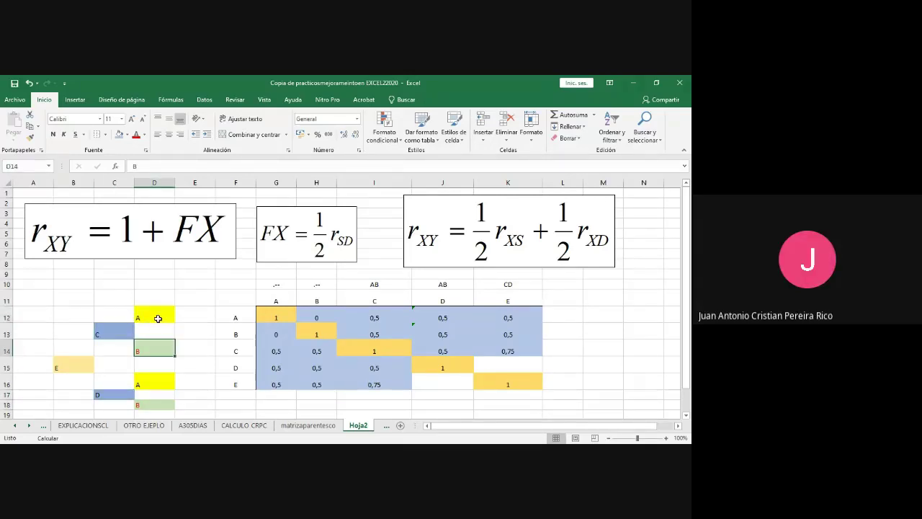
left_click(158, 318)
left_click(150, 348)
left_click(124, 395)
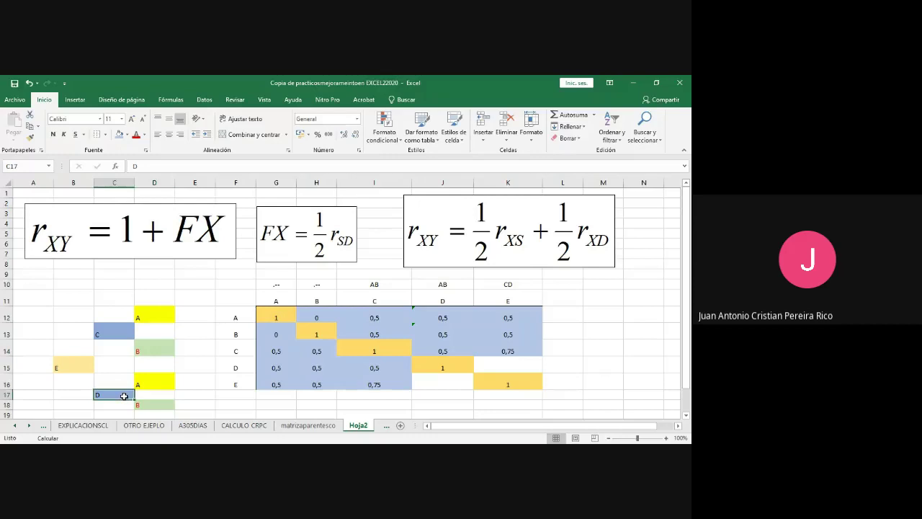
left_click(149, 382)
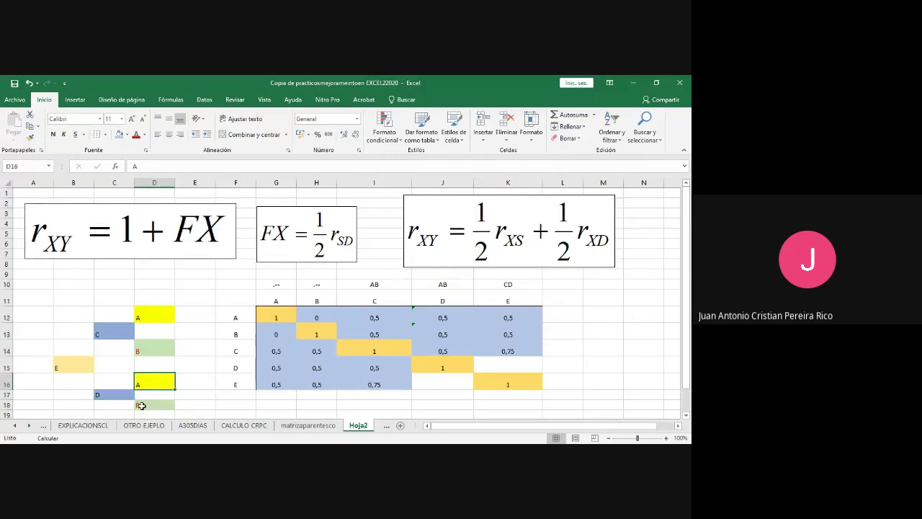
left_click(81, 369)
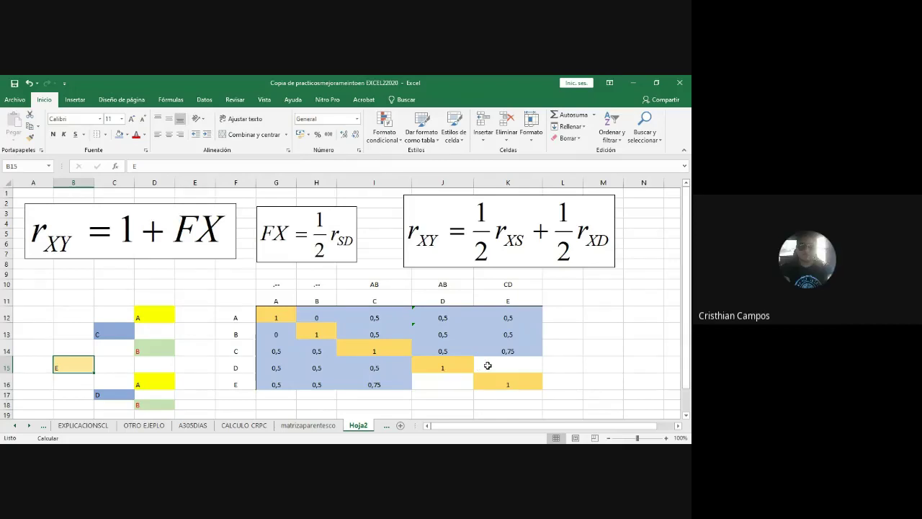
left_click(489, 366)
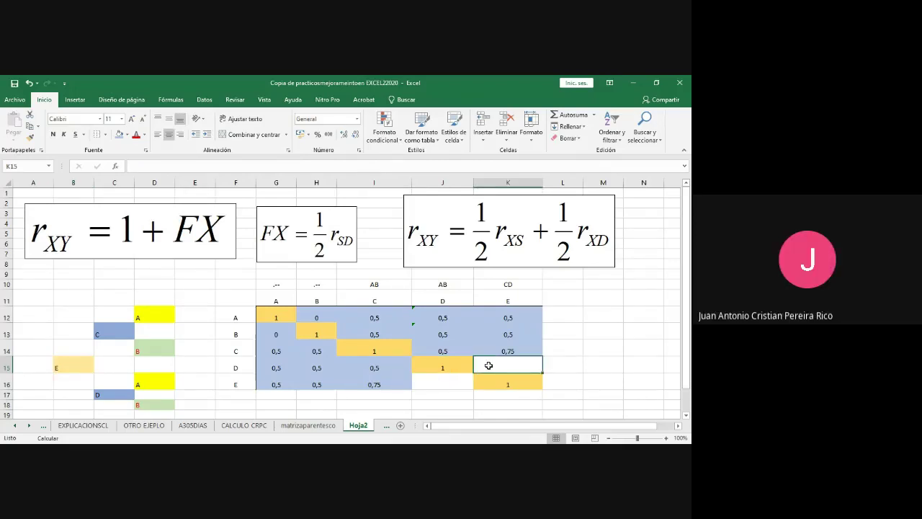
left_click(580, 219)
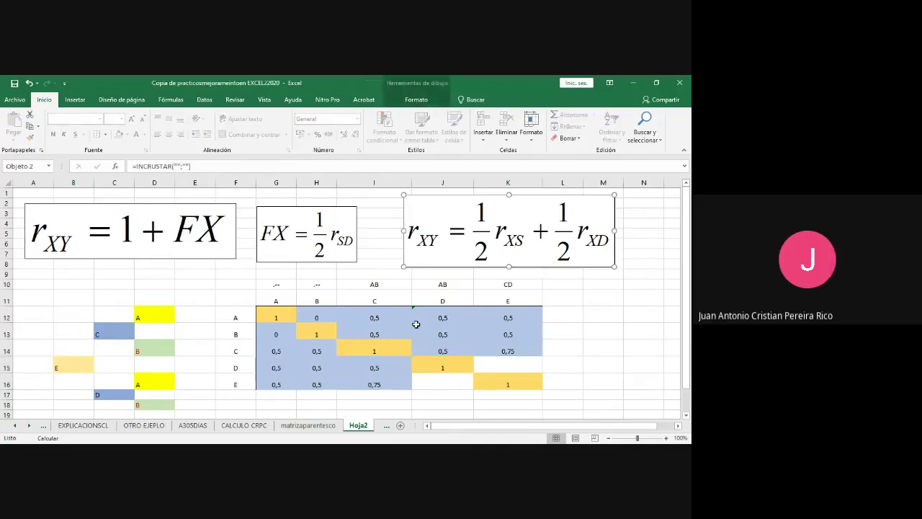
left_click(513, 336)
left_click(515, 317)
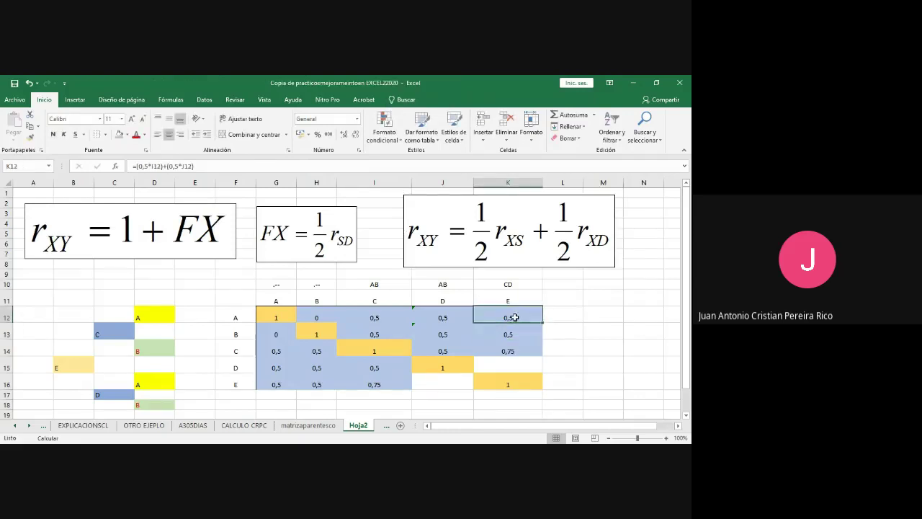
left_click(446, 315)
left_click(442, 334)
left_click(442, 350)
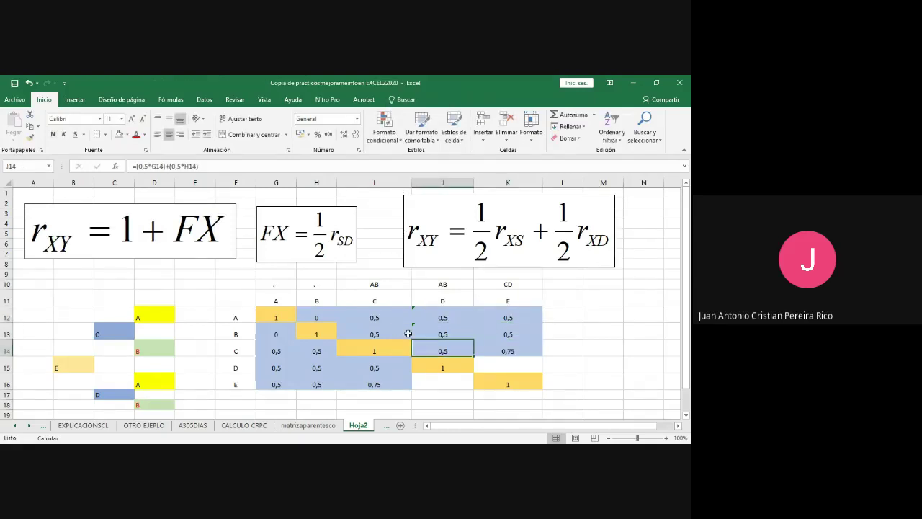
left_click(384, 320)
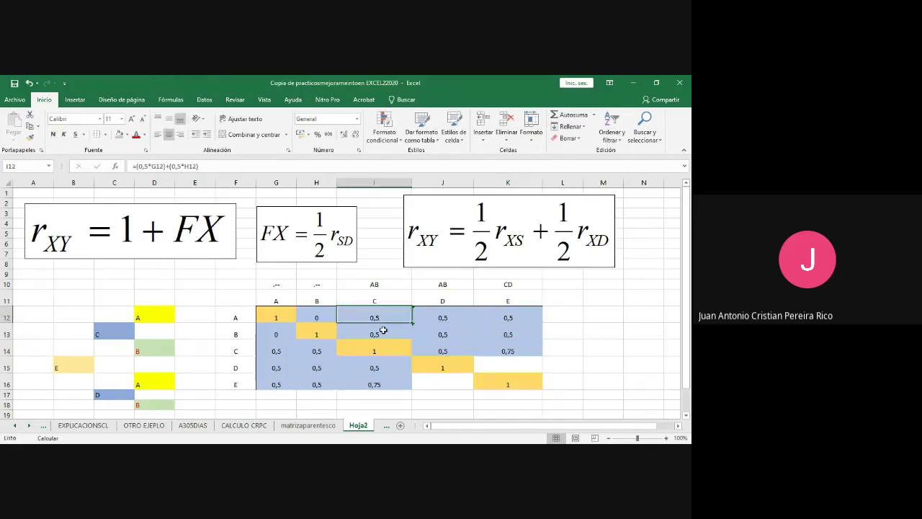
left_click(445, 249)
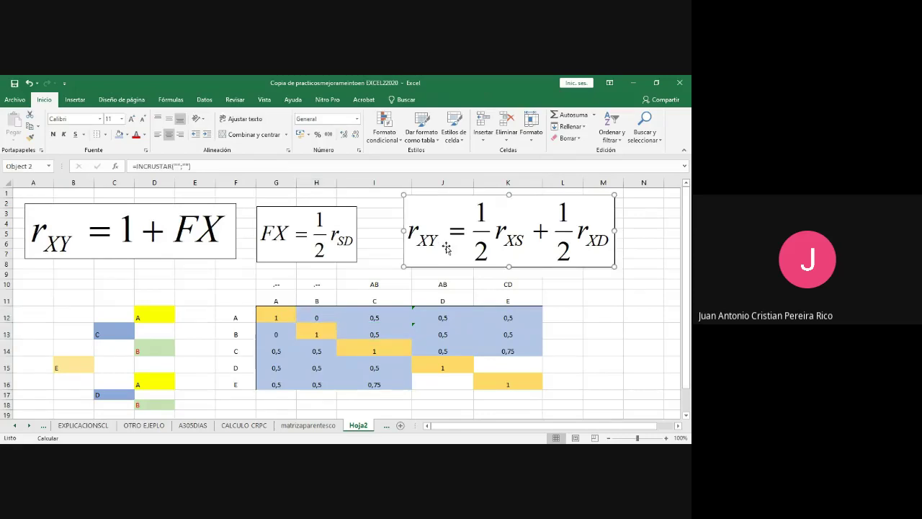
left_click(524, 365)
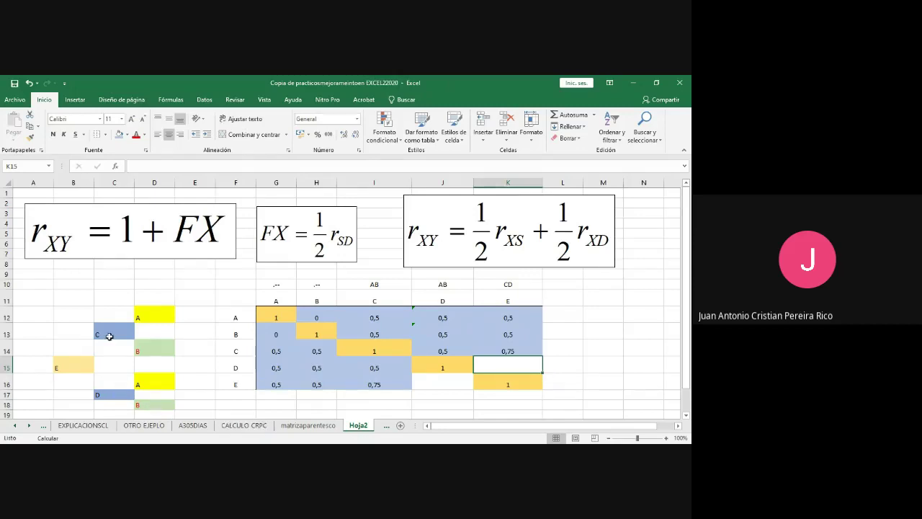
left_click(106, 335)
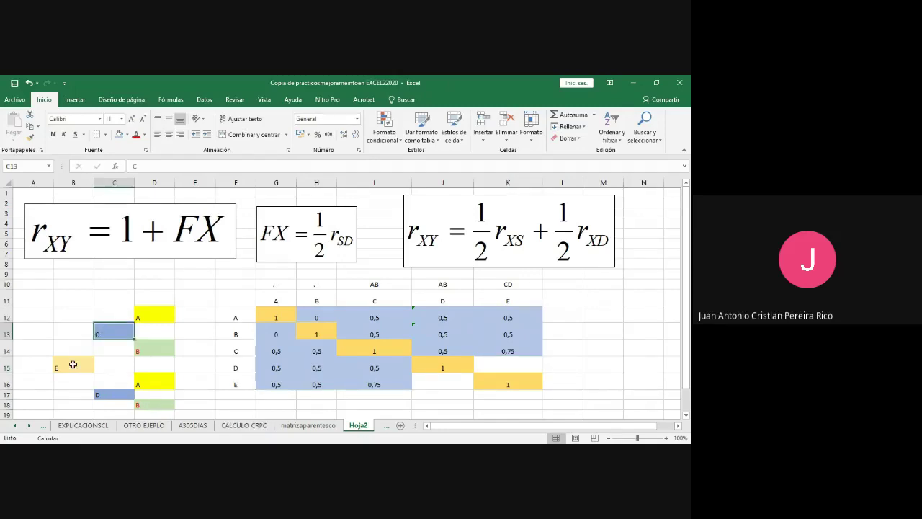
left_click(76, 363)
left_click(99, 395)
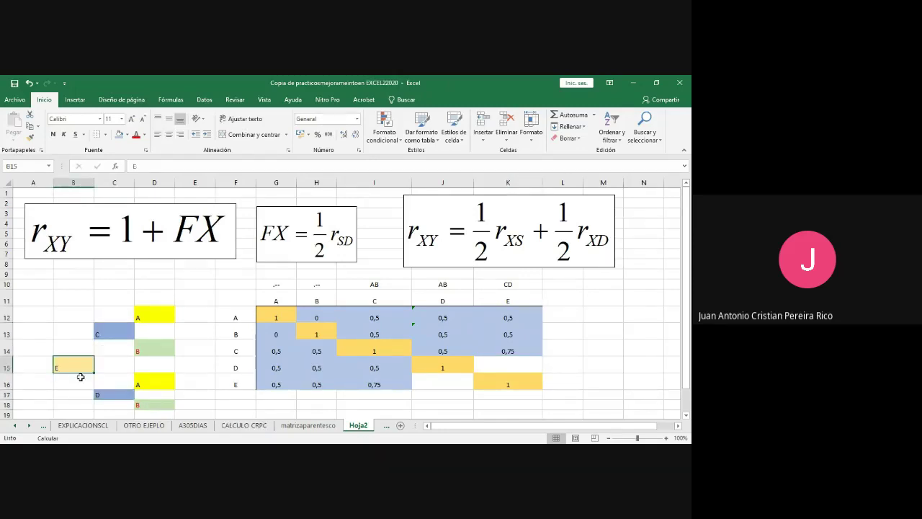
left_click_drag(100, 395, 113, 395)
left_click(85, 368)
left_click(111, 395)
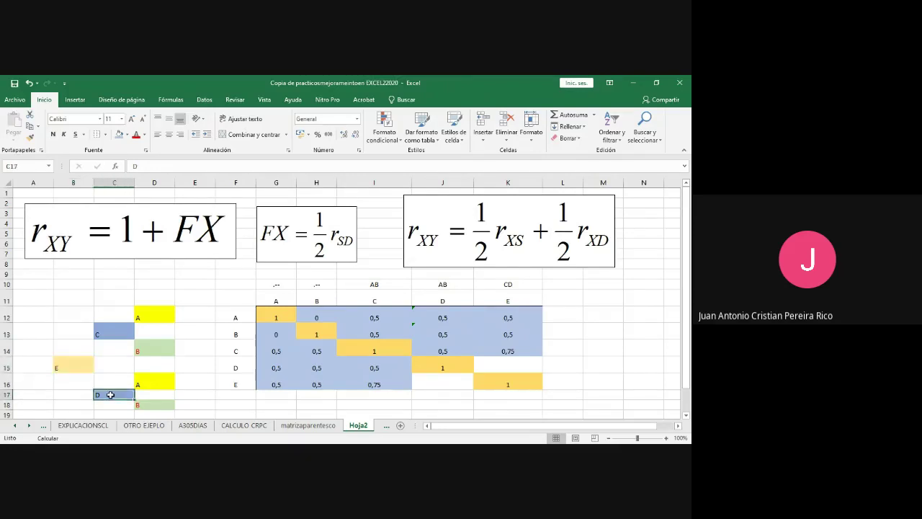
left_click(83, 371)
left_click(104, 395)
left_click(142, 404)
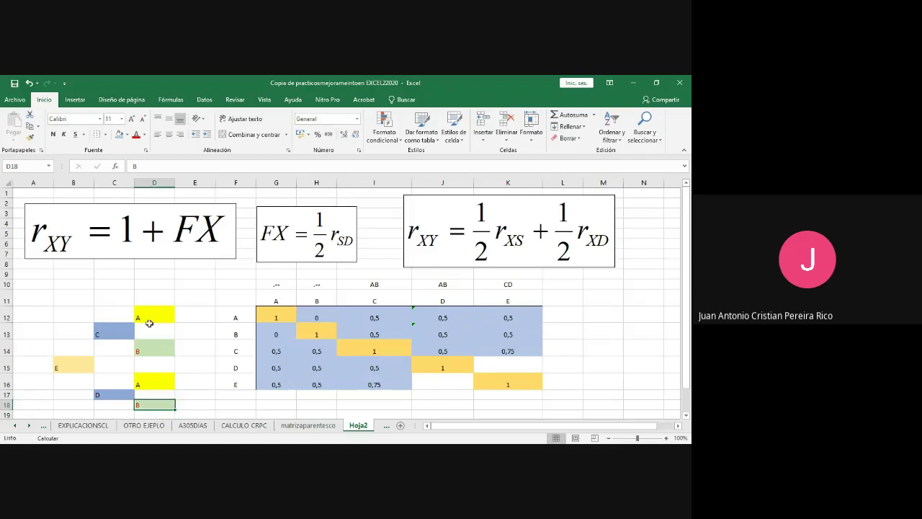
left_click(150, 321)
left_click(149, 349)
left_click(109, 331)
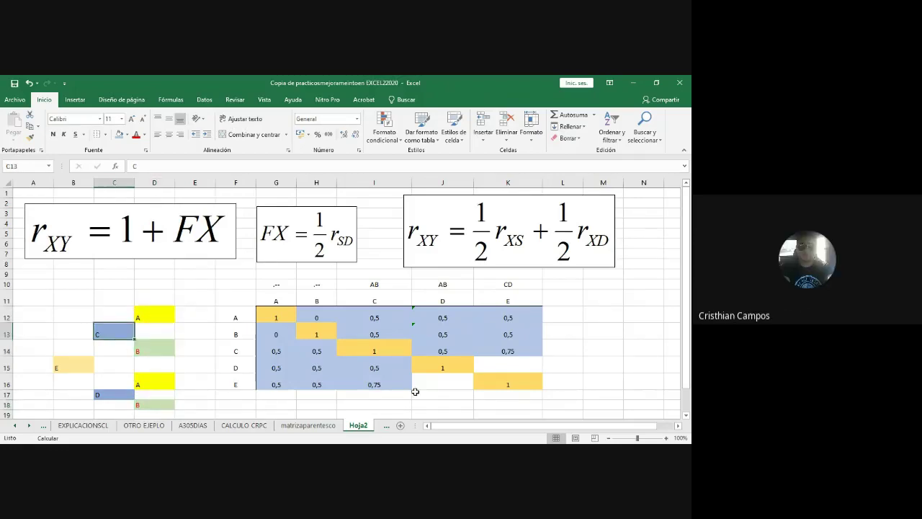
left_click(500, 366)
- Enter =(0,5*I15)+(0,5*J15) in K15 so the D–E coefficient shows 0,75
type("=(0,5*")
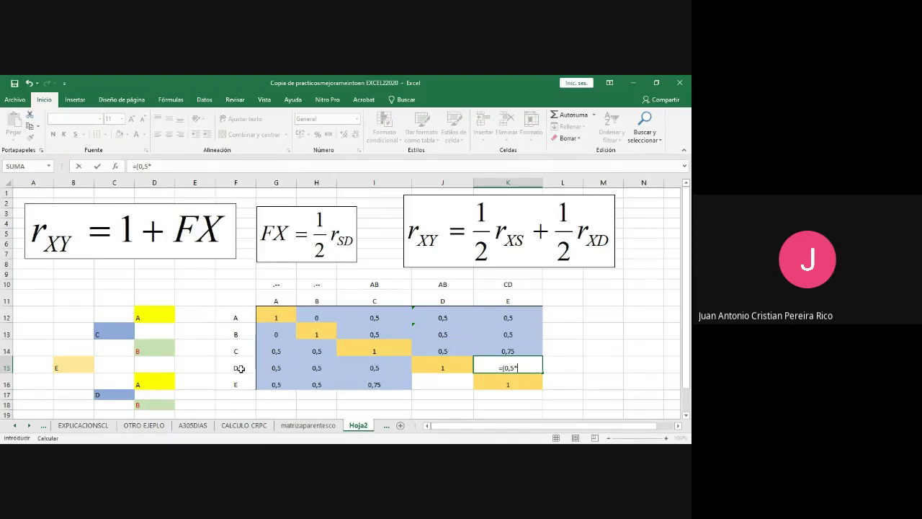
left_click(382, 367)
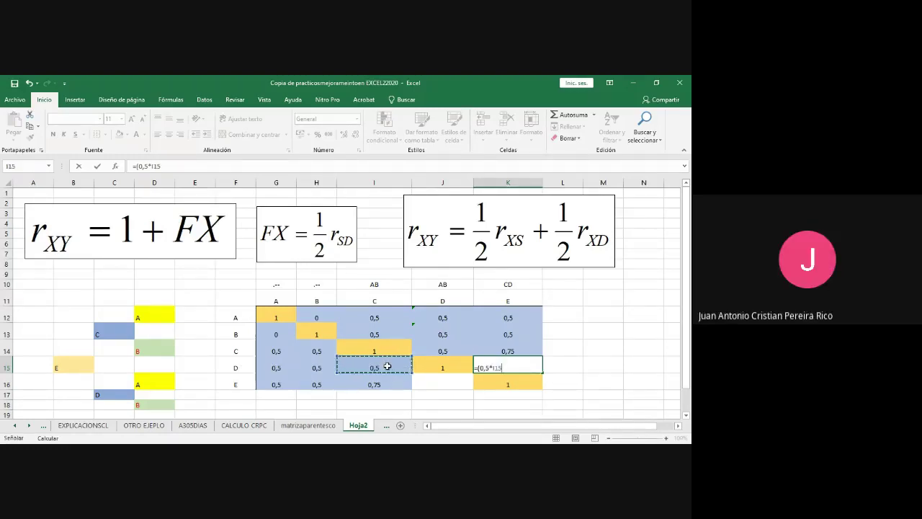
type(")+(0,5*")
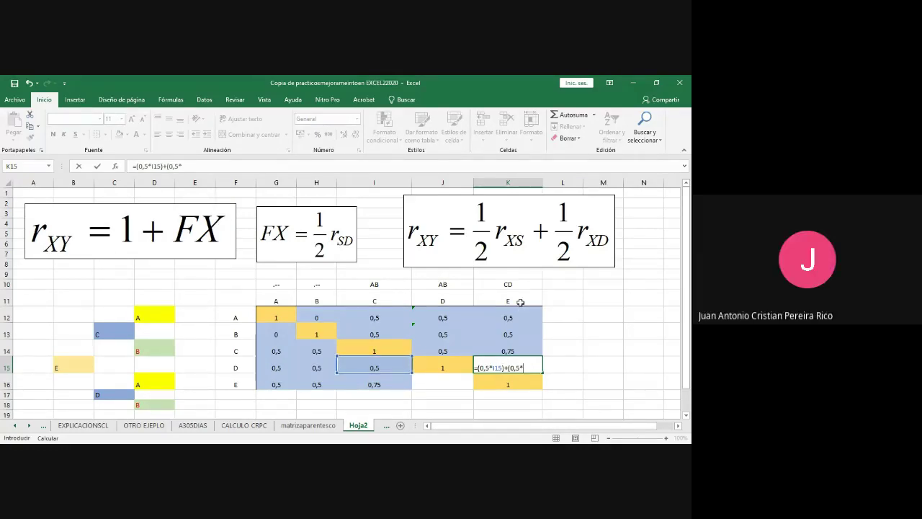
left_click(442, 367)
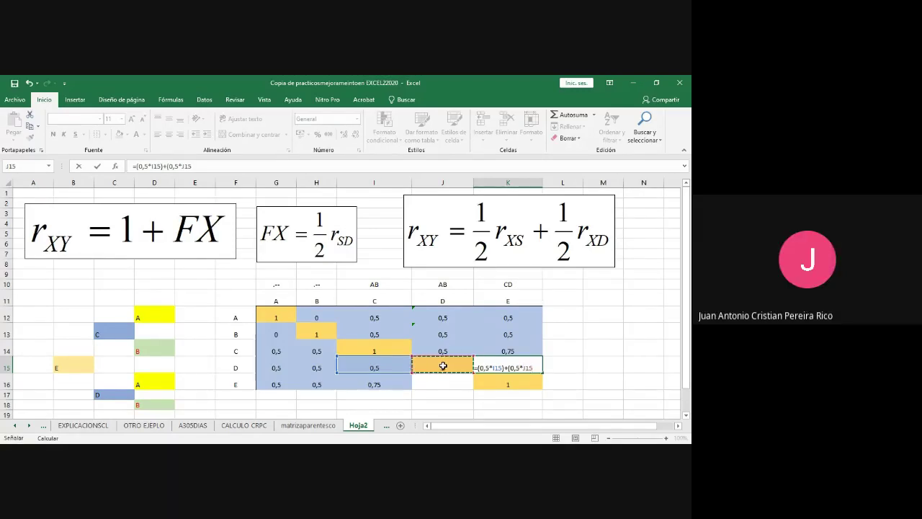
type(")")
key("Return")
left_click(516, 367)
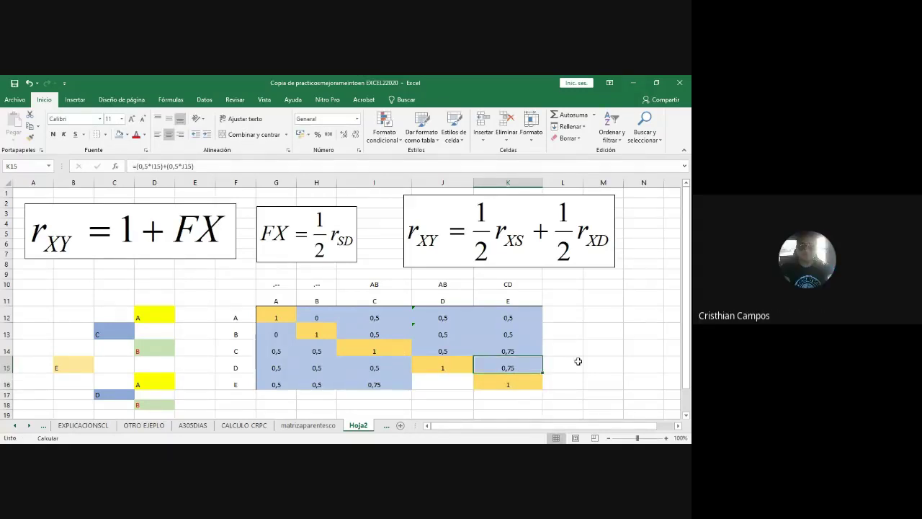
- Enter 0,75 in J16 as the E–D relationship coefficient
left_click(449, 383)
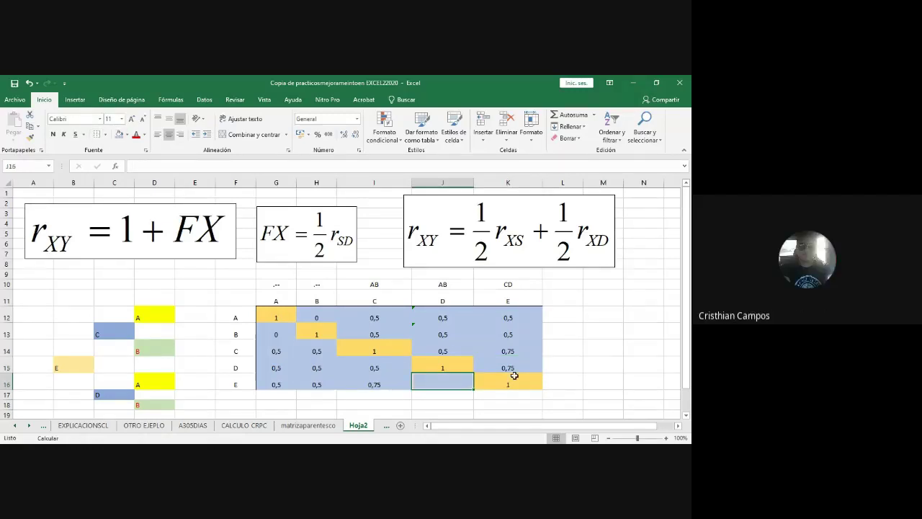
type("0,75")
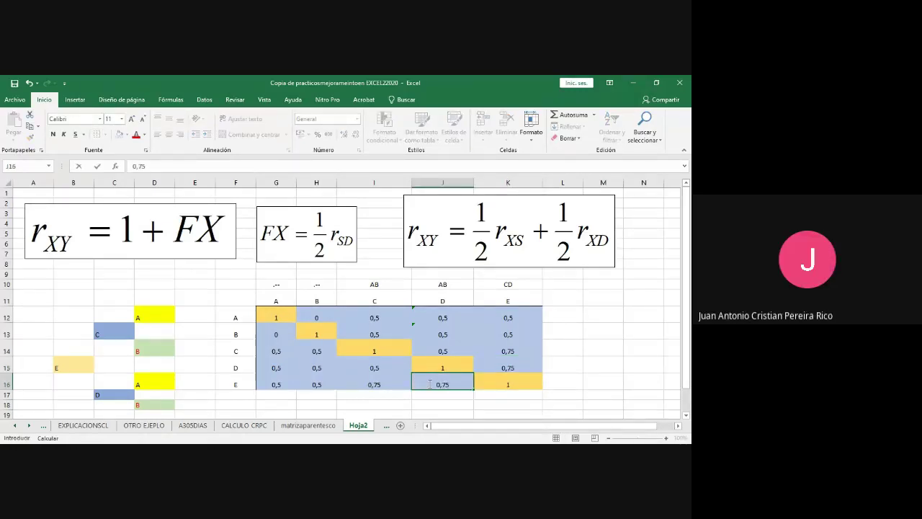
key("Return")
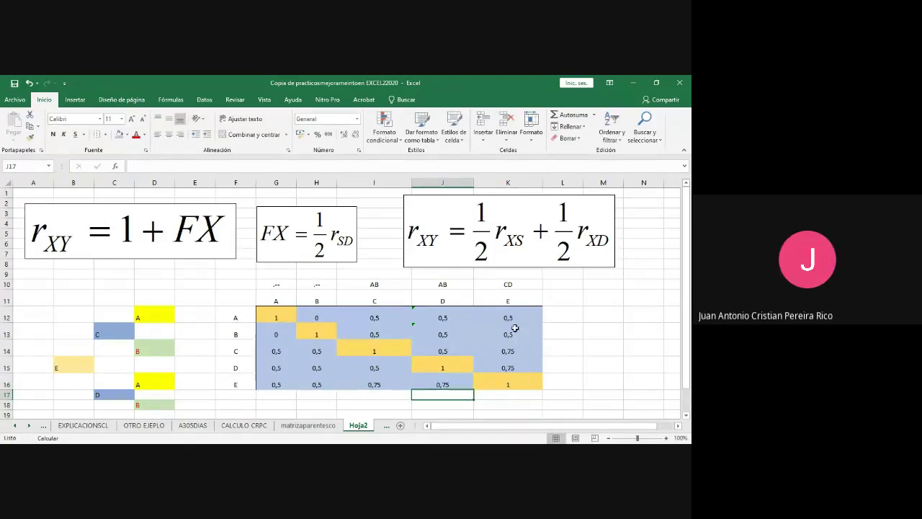
- Select E's self-value cell K16 and review parents C and D in the pedigree
left_click(505, 381)
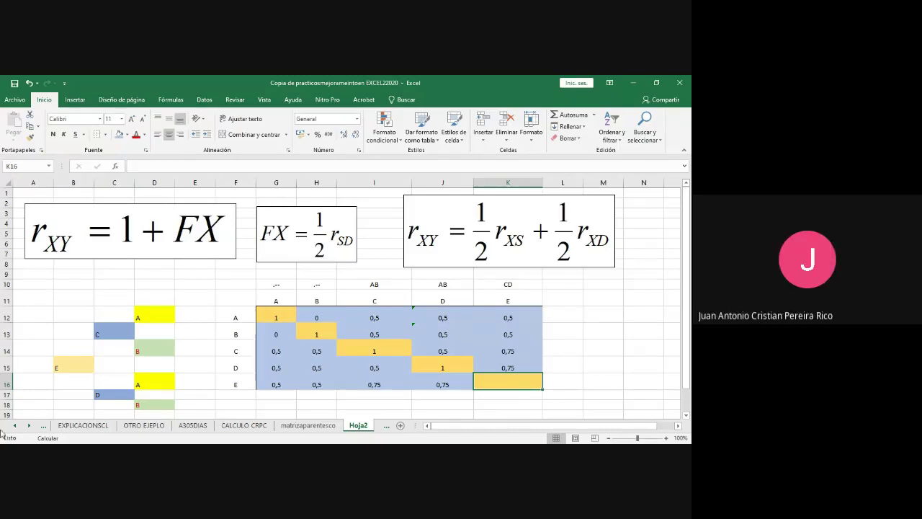
left_click(110, 334)
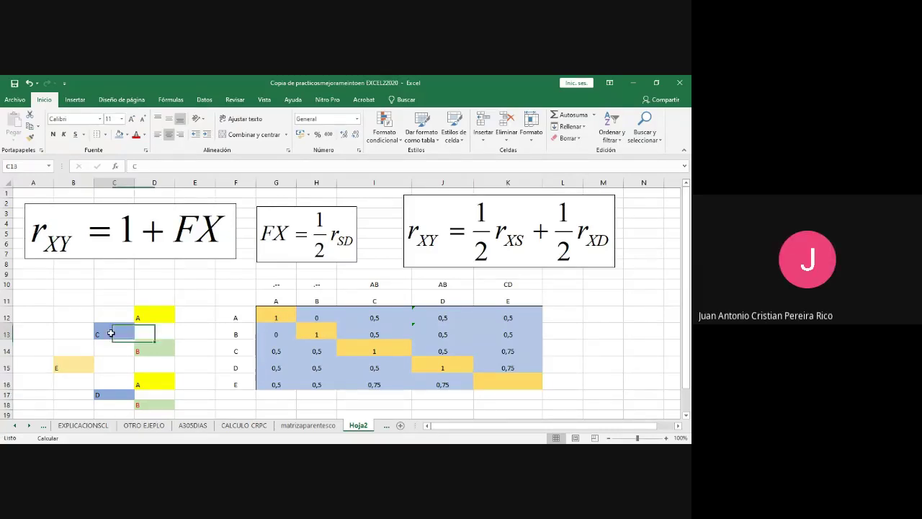
left_click(114, 396)
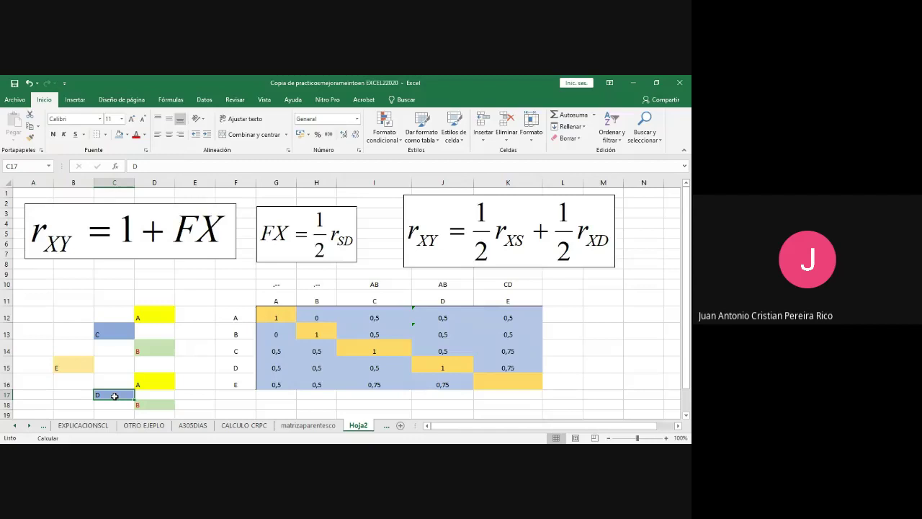
- Enter a K16 formula adding 1 to half of the C–D coefficient in J14
left_click(507, 383)
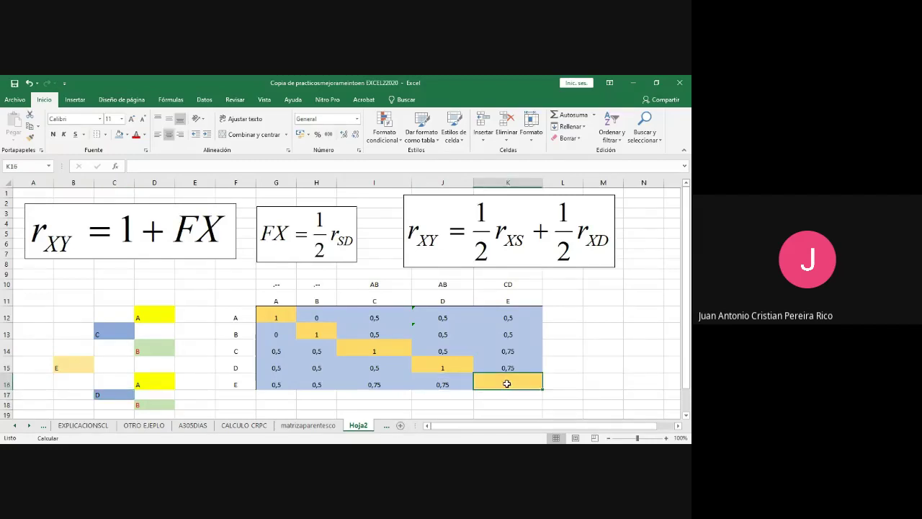
type("=(1")
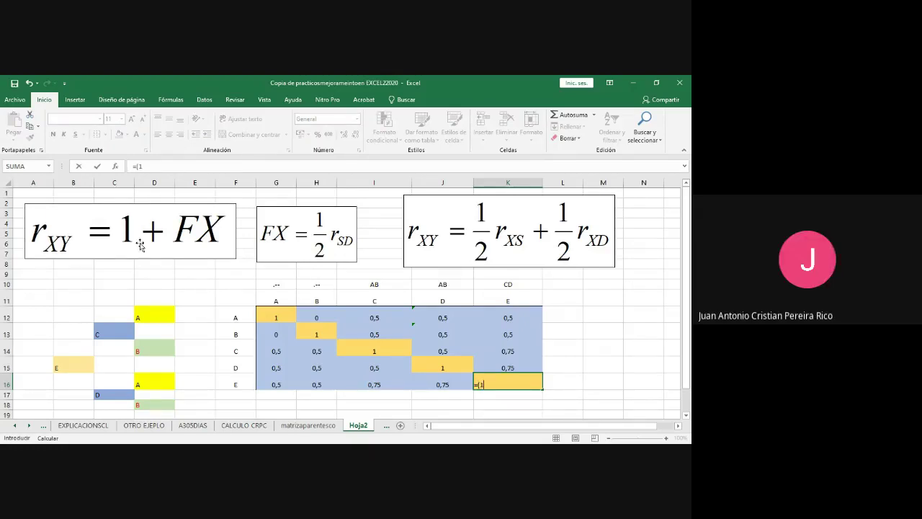
type("(")
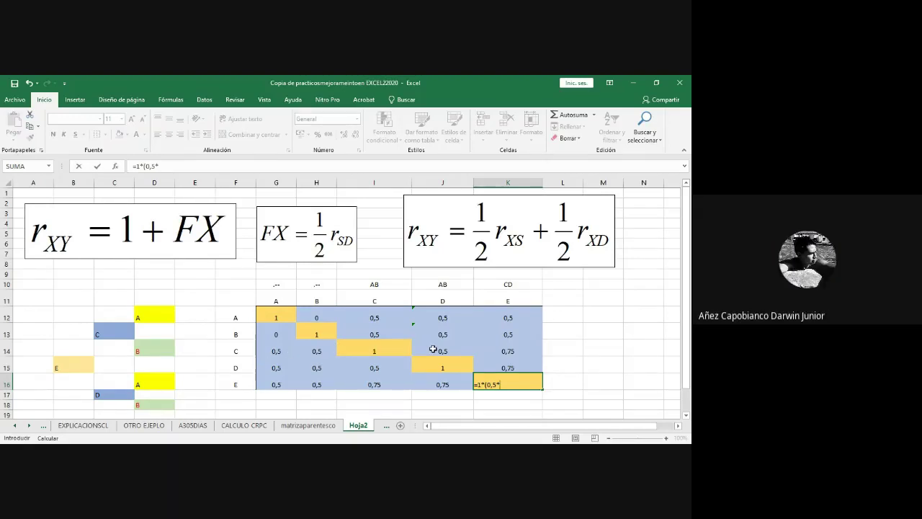
left_click(434, 349)
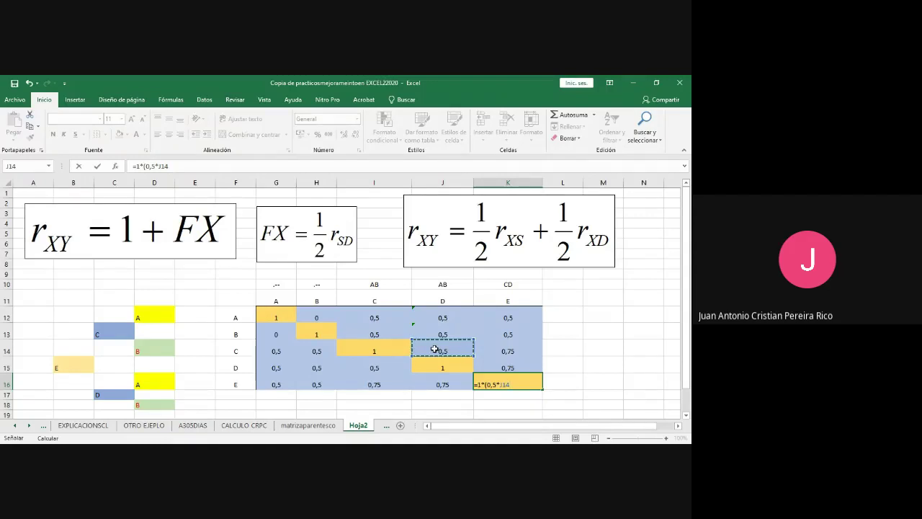
type(")")
key("Return")
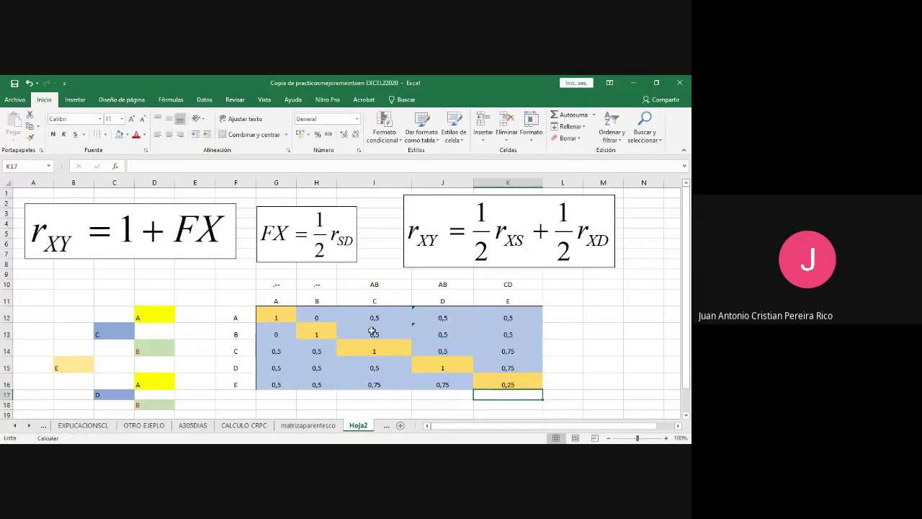
- Fix the operator in K16's formula so =1+(0,5*J14) returns 1,25
left_click(482, 382)
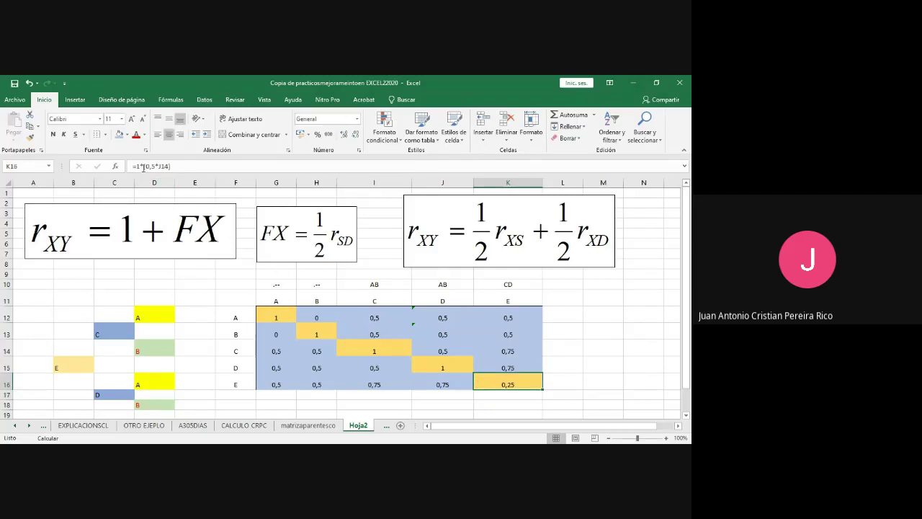
left_click(142, 167)
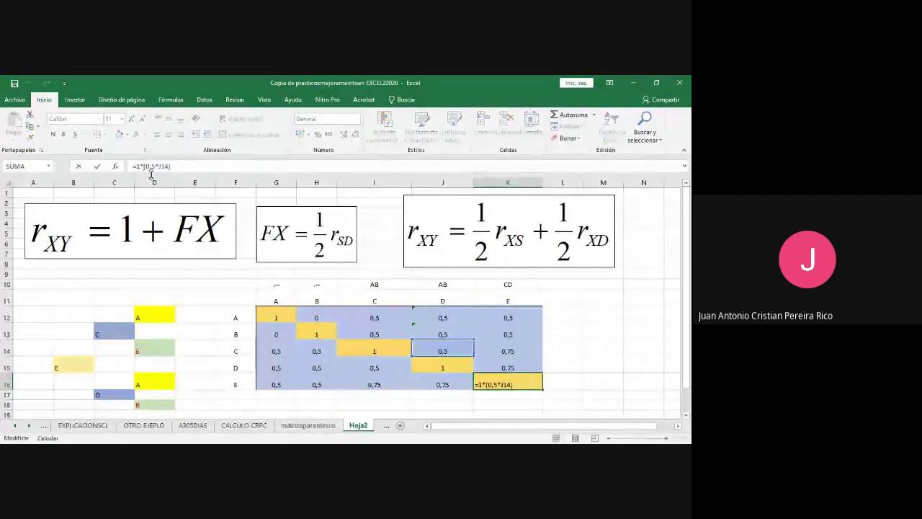
key("BackSpace")
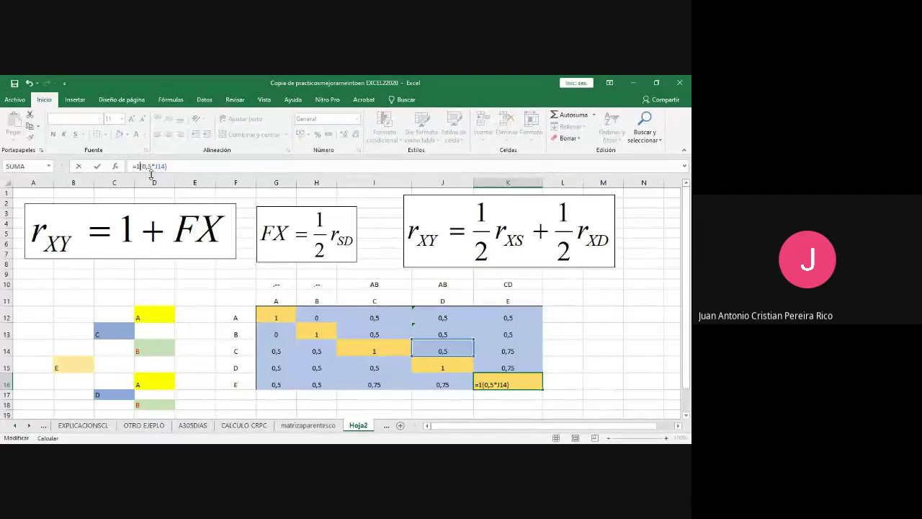
type("*")
key("Return")
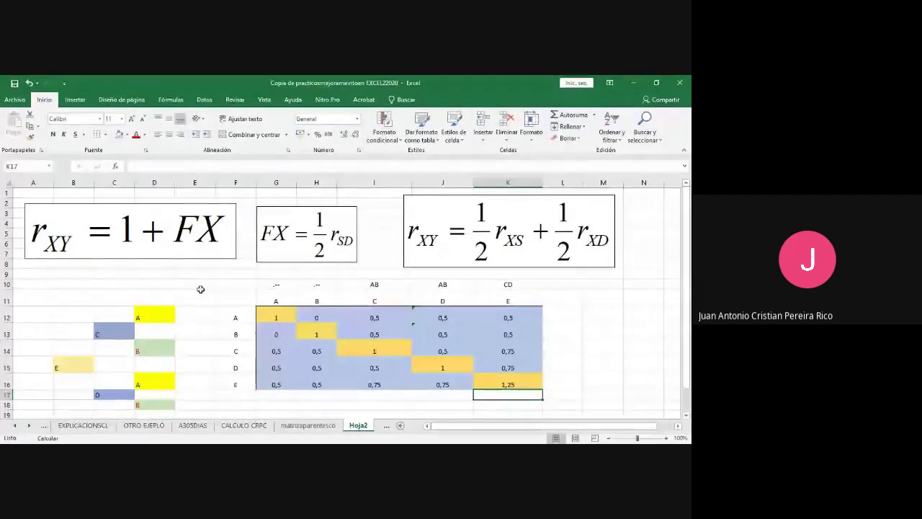
- Type the note '25% consanguinidad' in M16 beside E's row
left_click(82, 367)
left_click(572, 389)
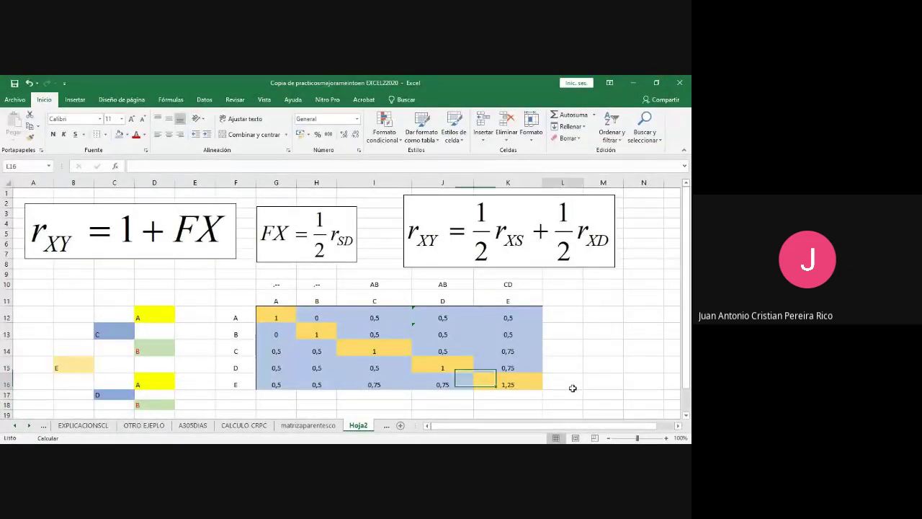
left_click(594, 383)
type("25")
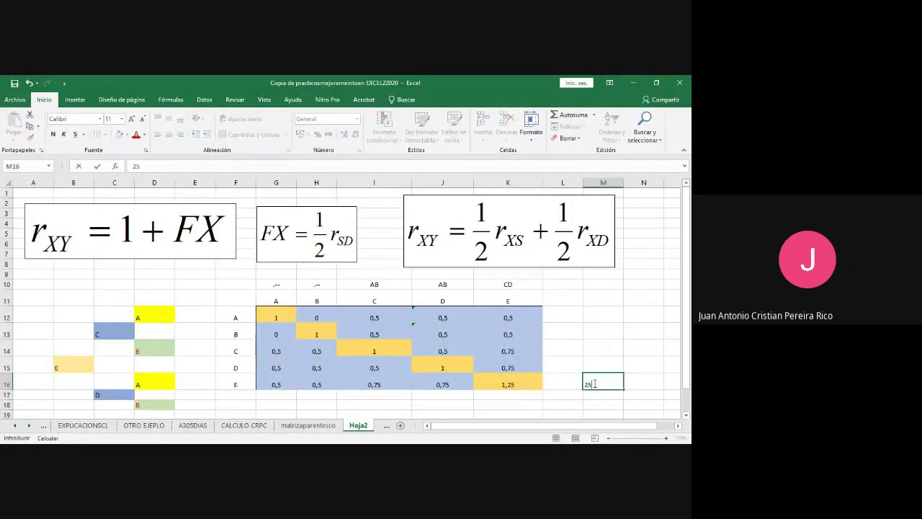
type("% consa")
type("nguinidad")
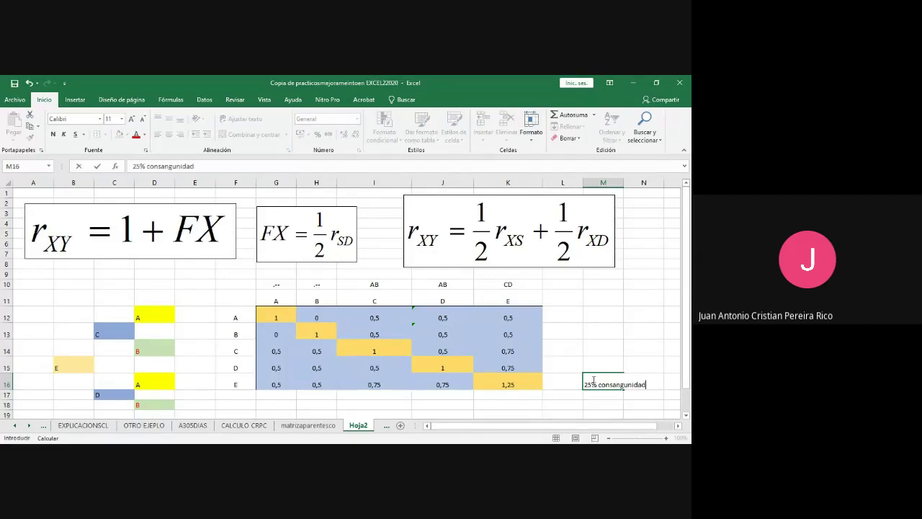
key("Return")
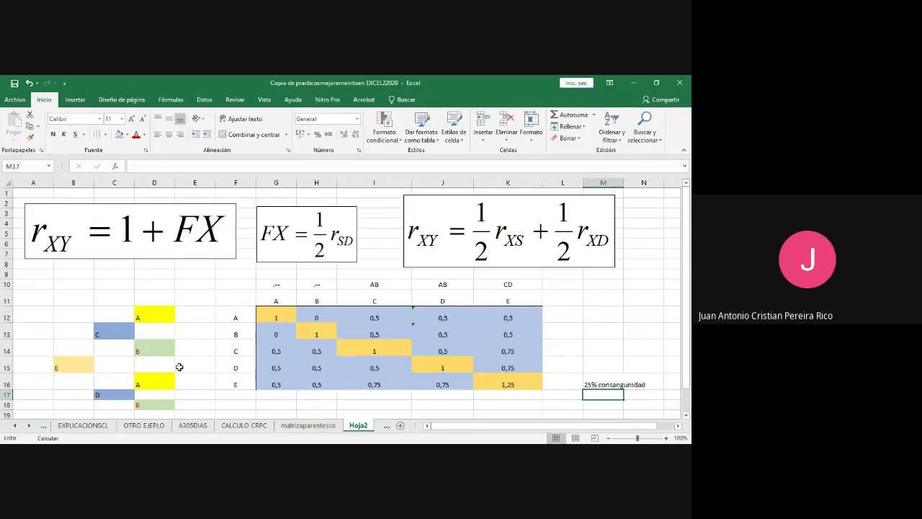
- Point out individuals D, B, C and E in the pedigree diagram
left_click(106, 393)
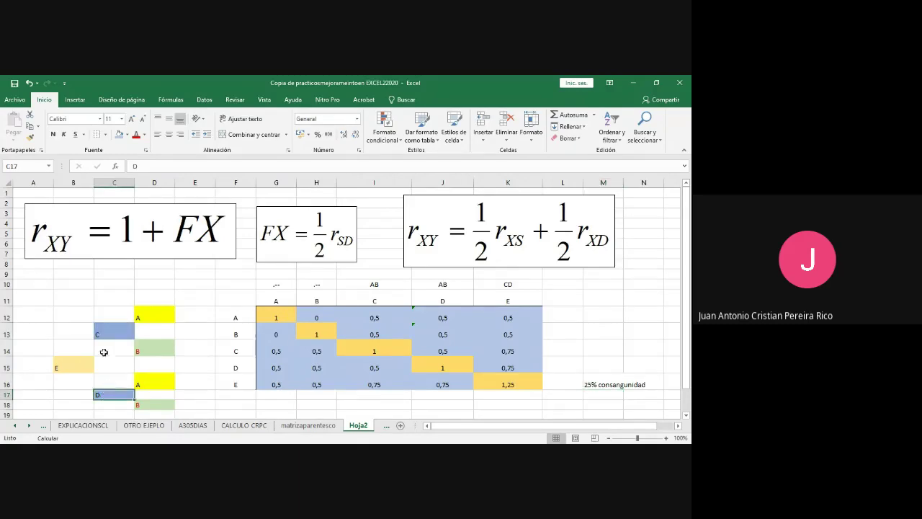
left_click(146, 351)
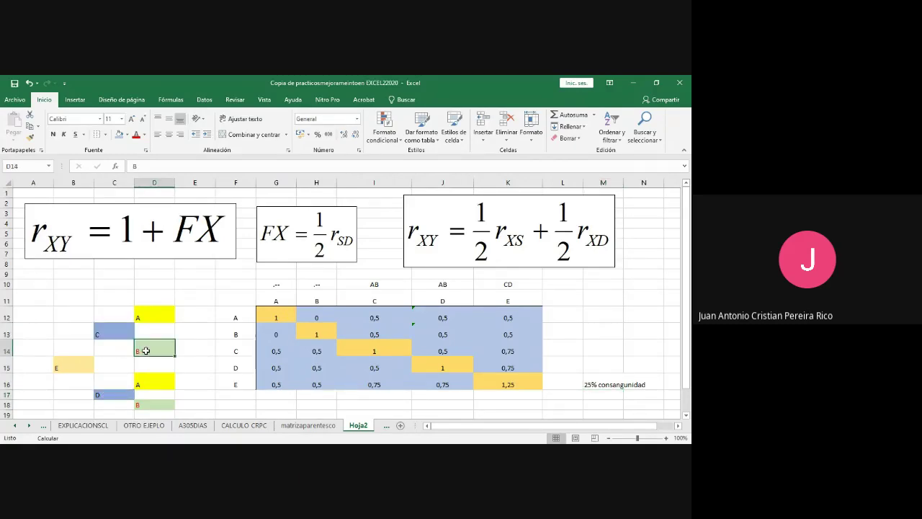
left_click(111, 334)
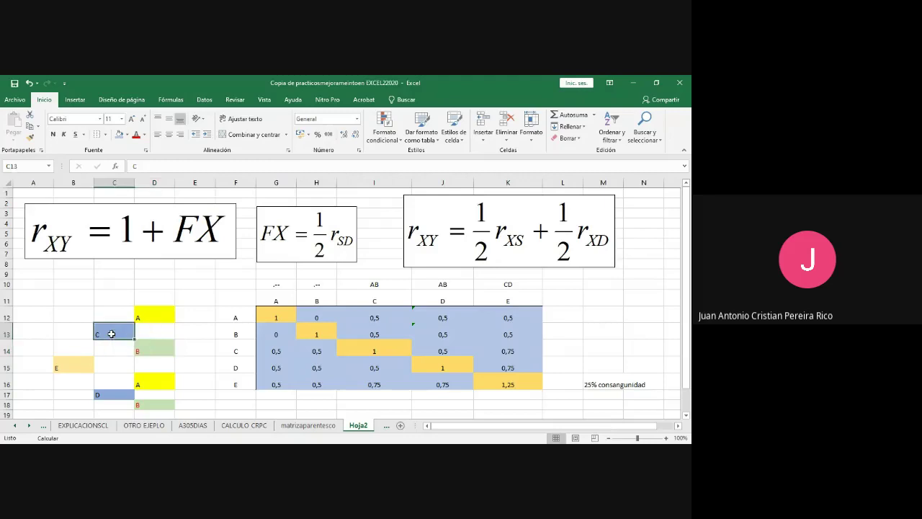
left_click(65, 369)
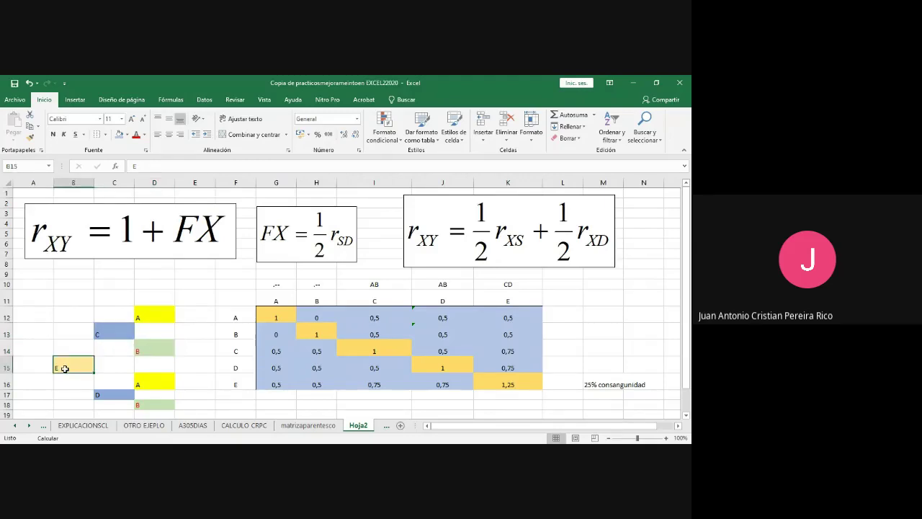
- Apply Todos los bordes to the G12:K16 coefficient matrix
left_click_drag(289, 315, 508, 382)
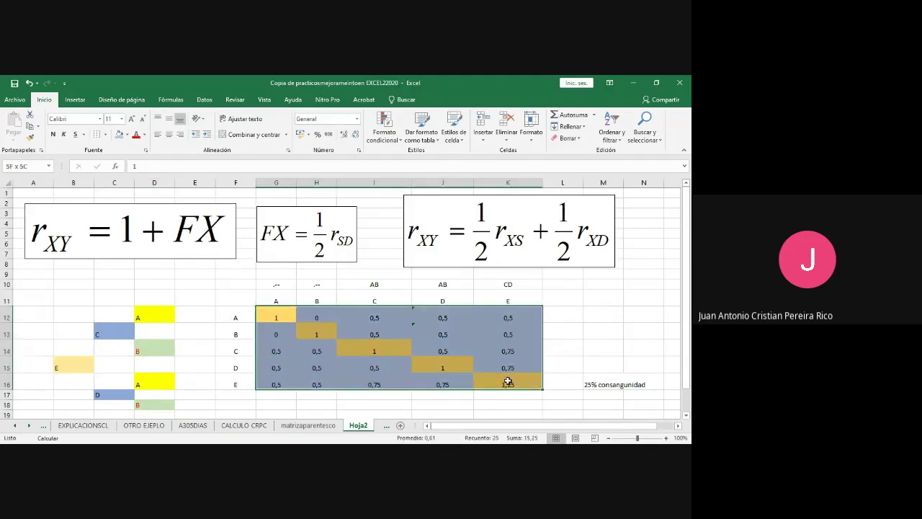
left_click(106, 137)
left_click(137, 225)
left_click(613, 309)
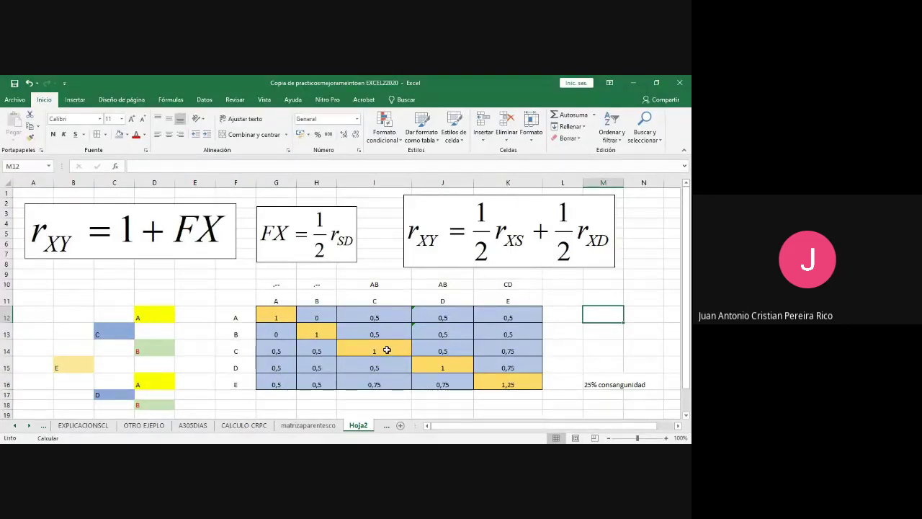
- Walk through the self-coefficients of 1 and the individuals' and parents' (AB, CD) labels
left_click(284, 319)
left_click(312, 326)
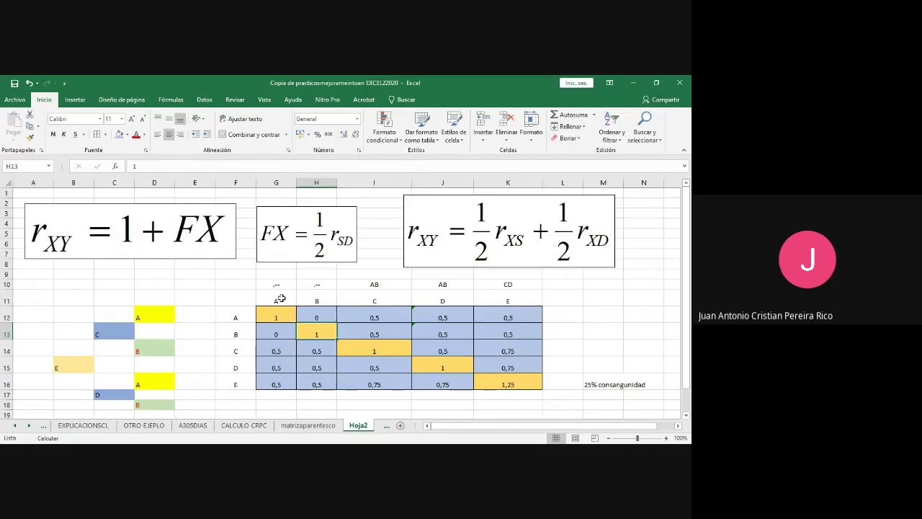
left_click(279, 299)
left_click(317, 298)
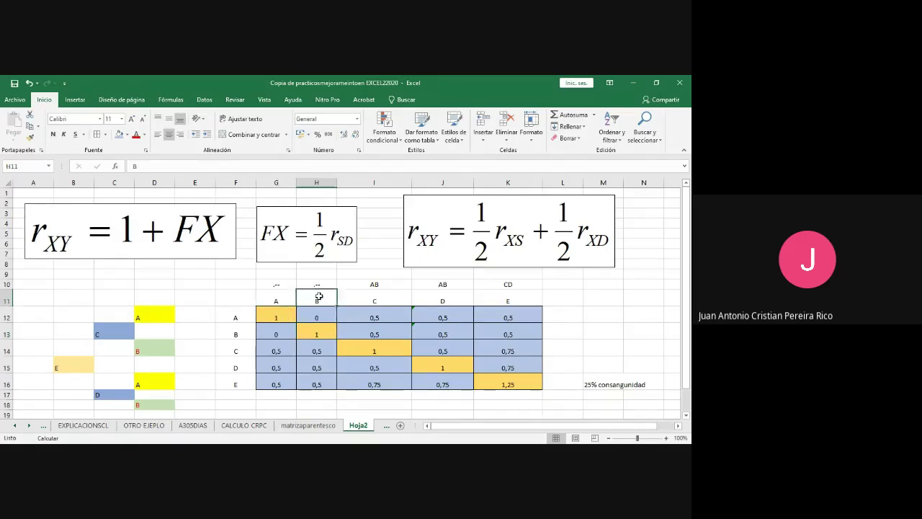
left_click(371, 298)
left_click(436, 298)
left_click(481, 298)
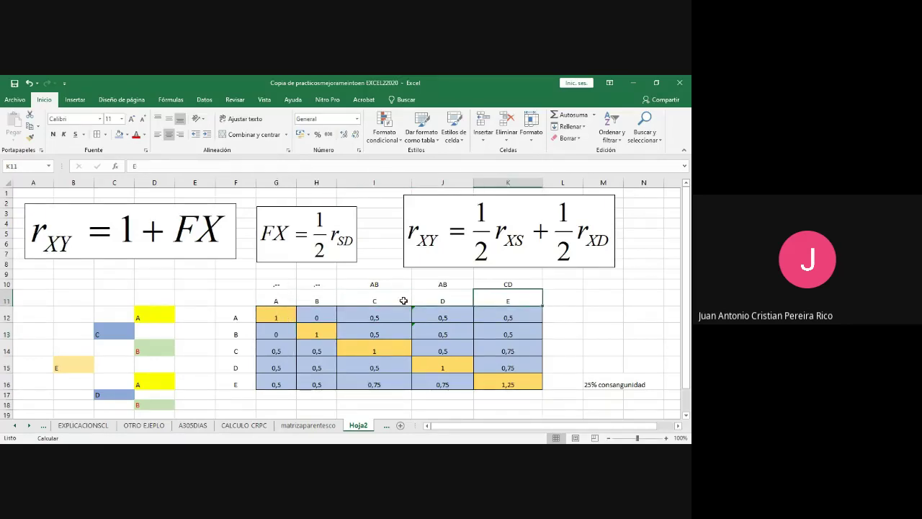
left_click(287, 284)
left_click(321, 283)
left_click(368, 284)
left_click(436, 284)
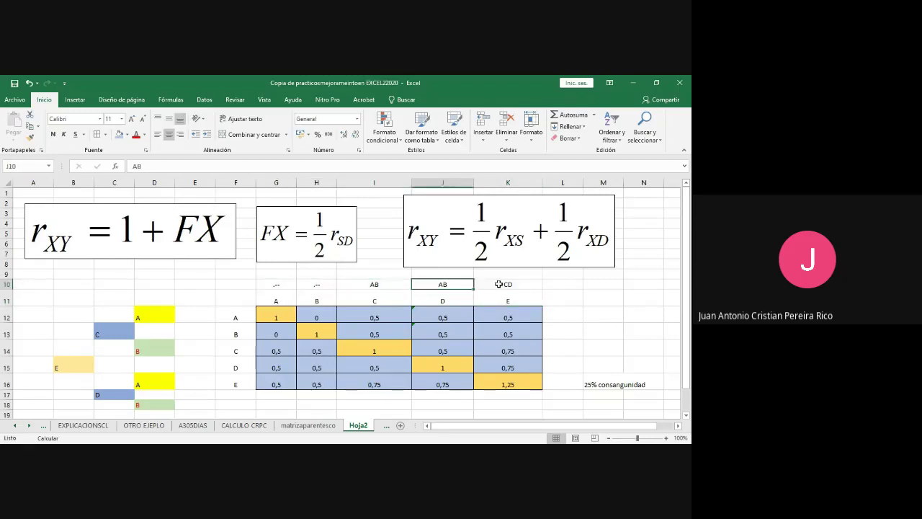
left_click(500, 284)
- Relate the rXY = 1 + FX and FX equations to the diagonal self-coefficient formulas
left_click(217, 247)
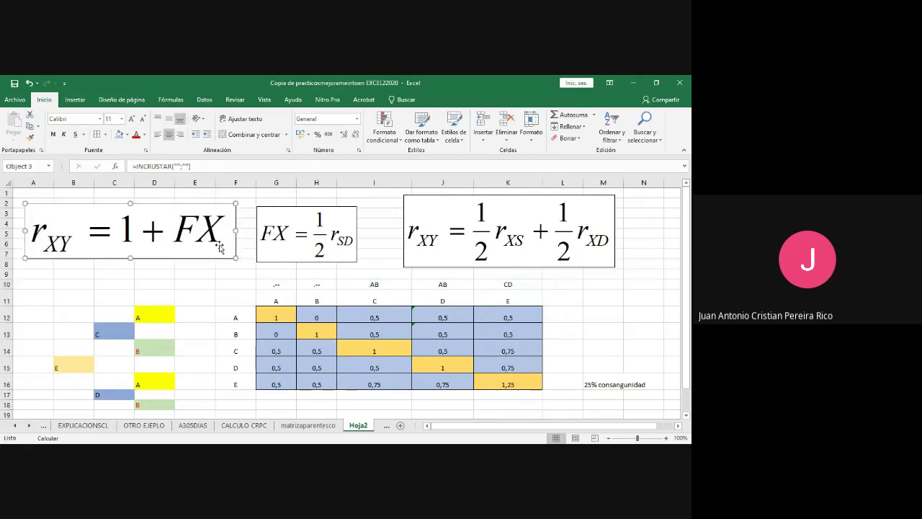
left_click(433, 245)
left_click(231, 247)
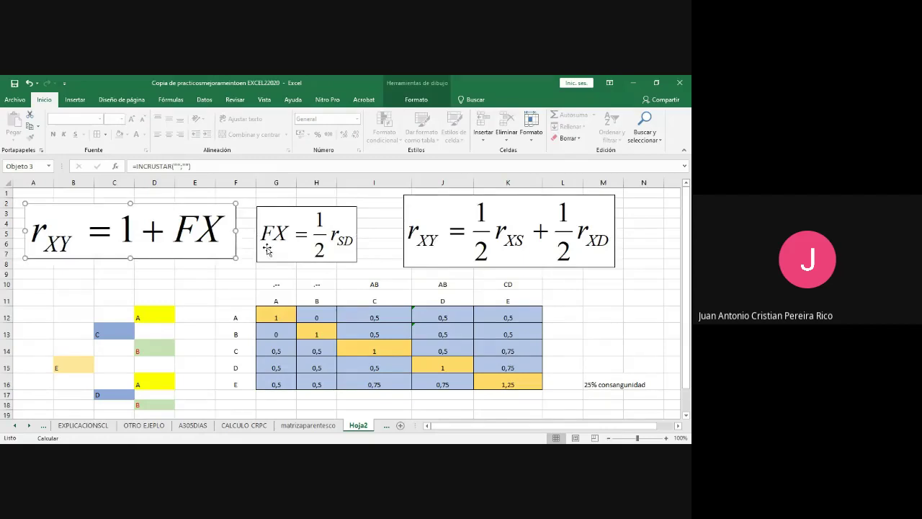
left_click(268, 249)
left_click(285, 312)
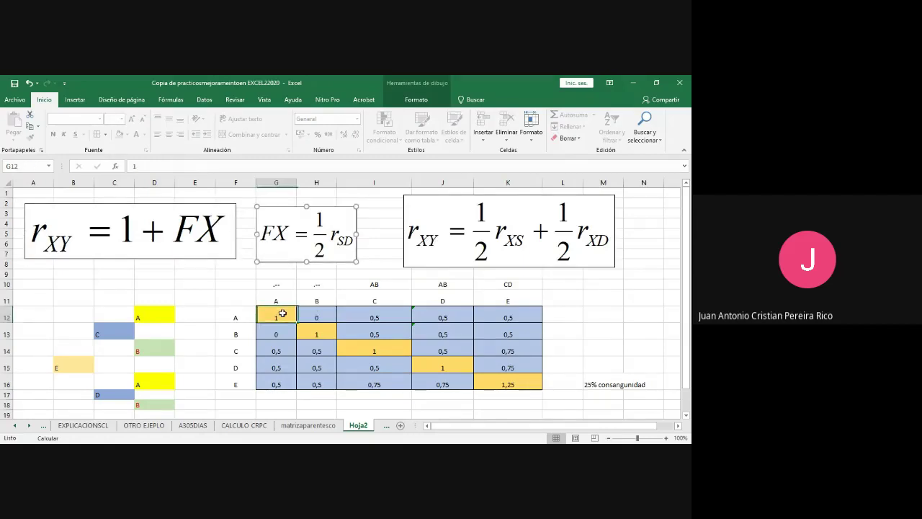
left_click(317, 334)
left_click(375, 346)
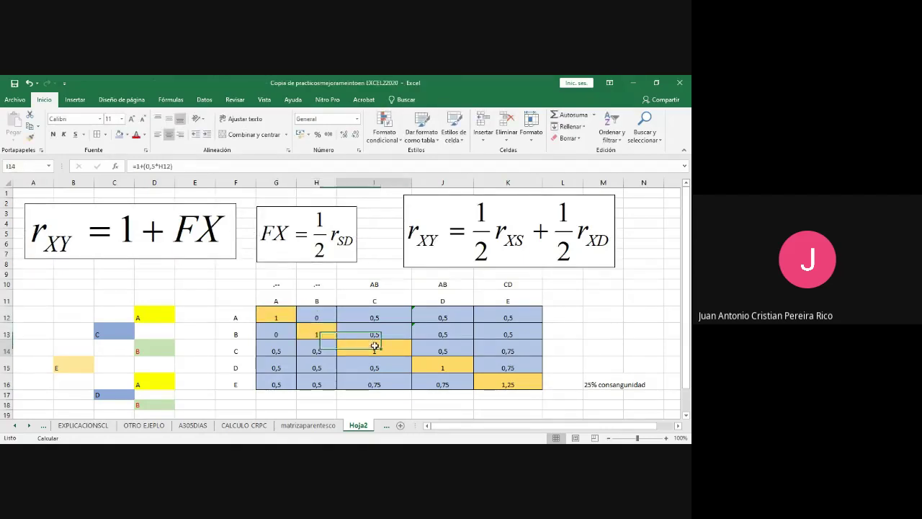
left_click(180, 249)
left_click(249, 245)
left_click(278, 250)
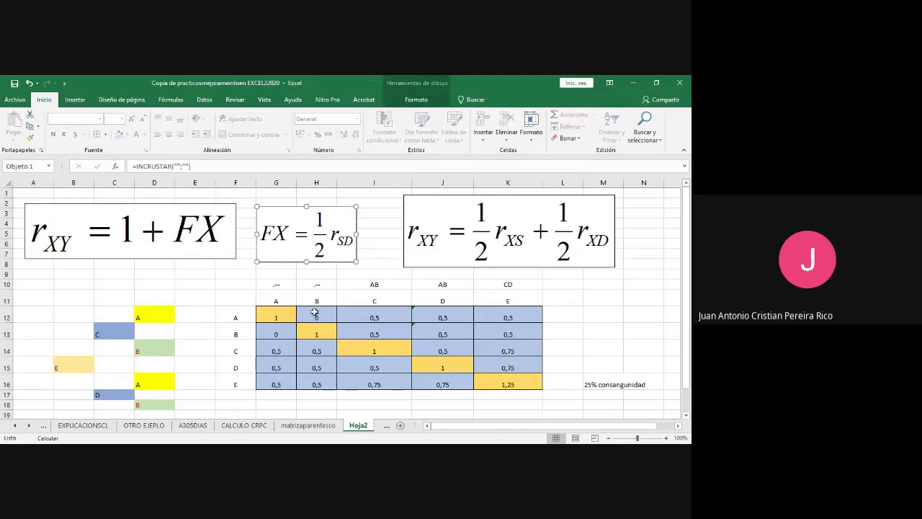
- Explain the half-sum rXY formulas in rows 12–13, then save the workbook
left_click(276, 284)
left_click(365, 319)
left_click(365, 330)
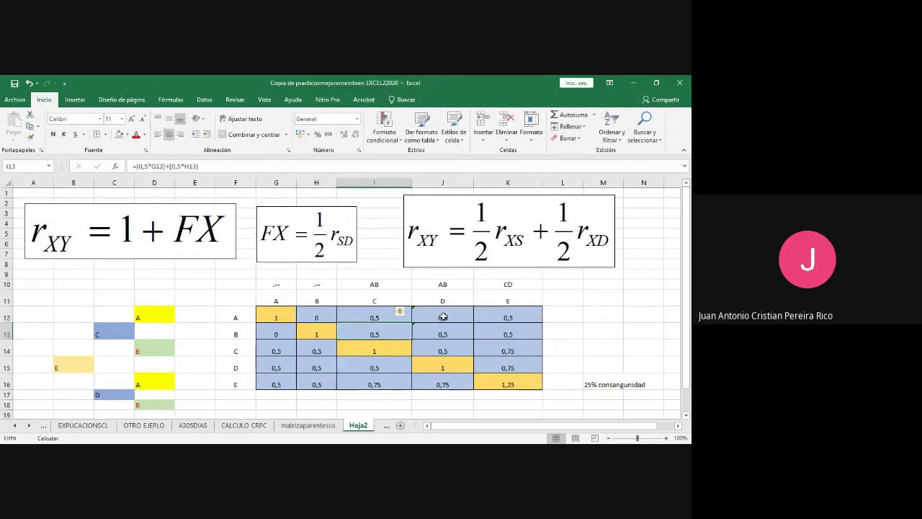
left_click(442, 317)
left_click(444, 331)
left_click(454, 262)
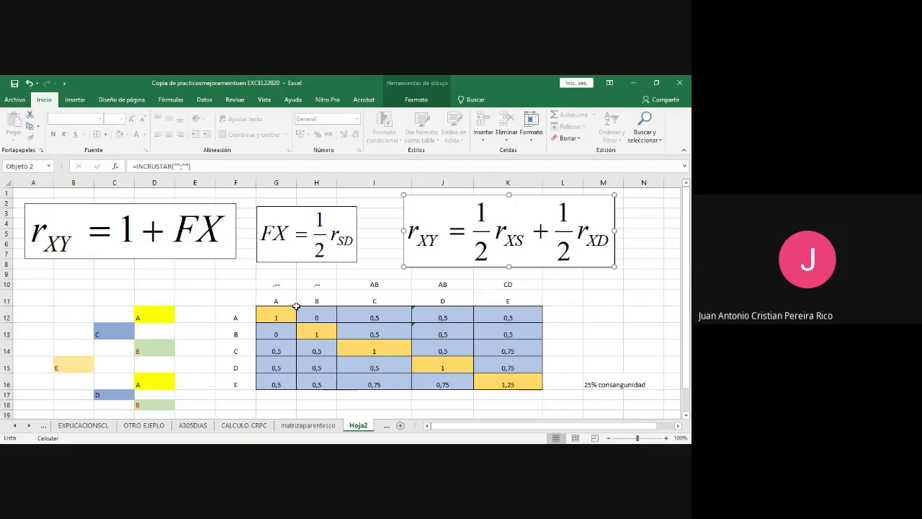
left_click(277, 281)
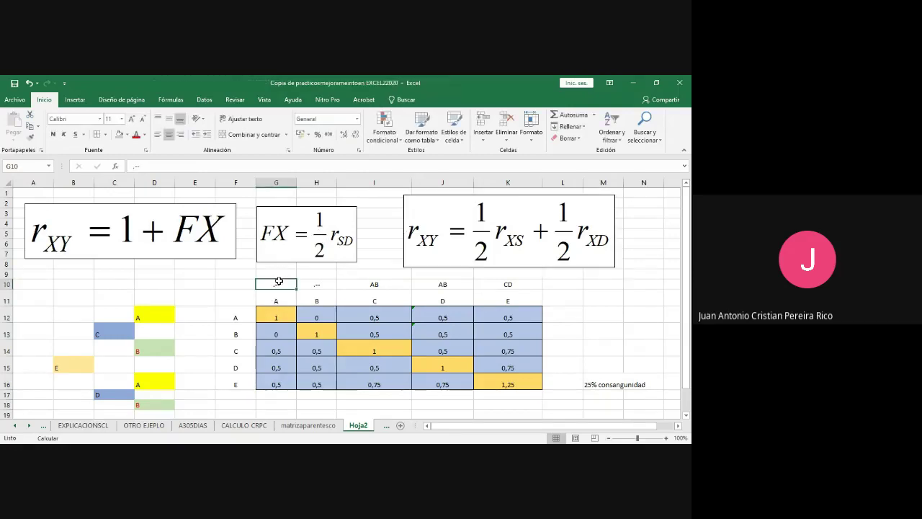
left_click(300, 318)
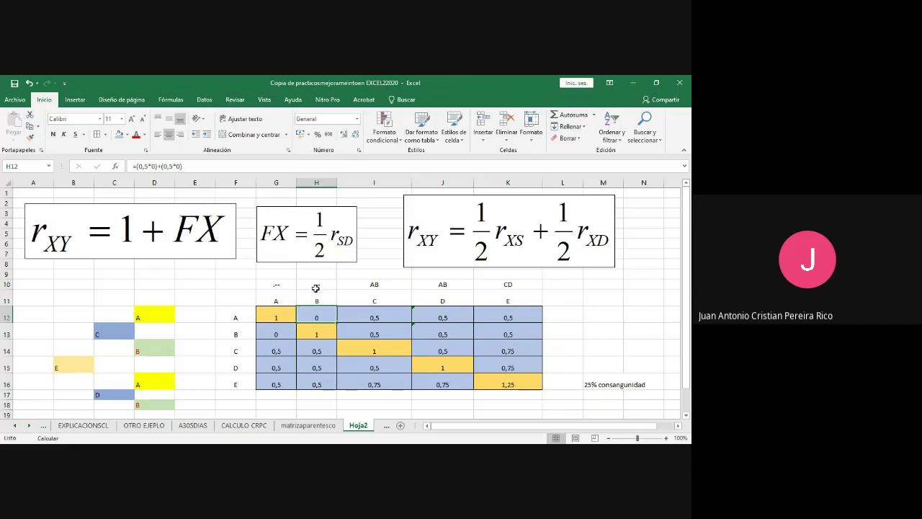
type(".--")
left_click(547, 259)
left_click(588, 308)
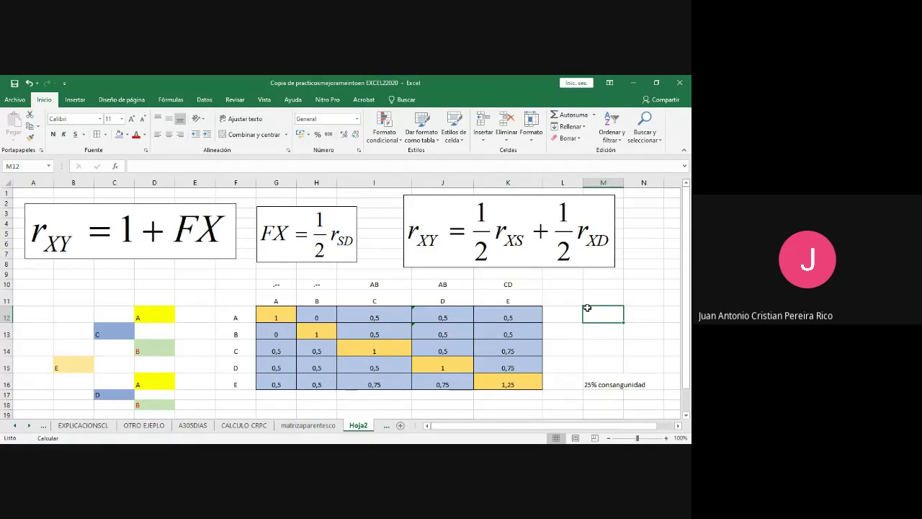
left_click(88, 314)
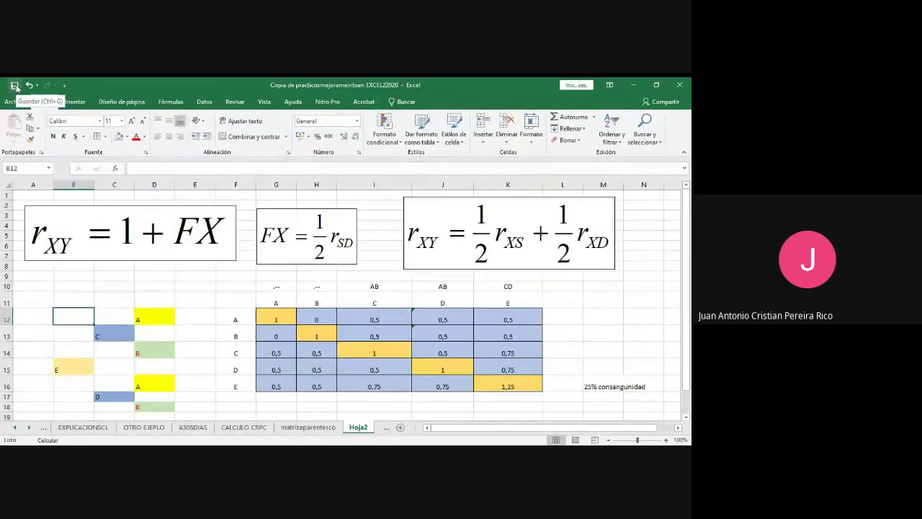
left_click(14, 86)
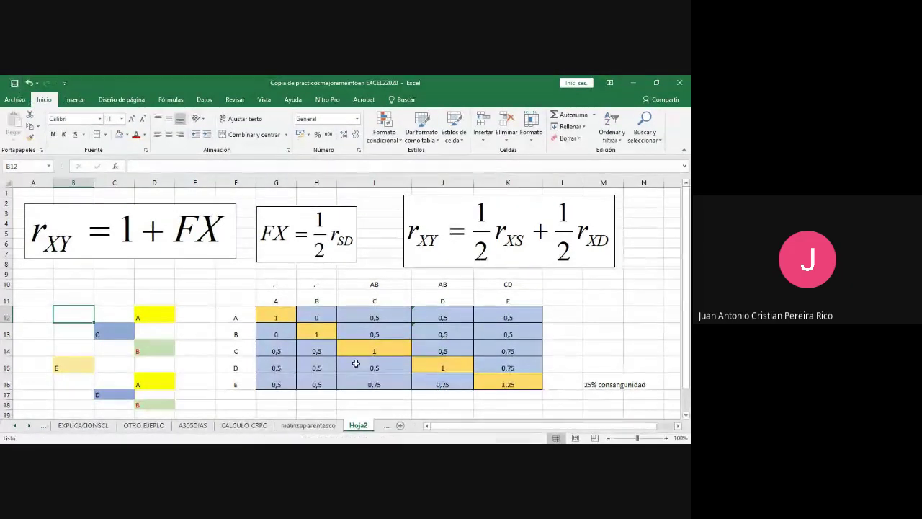